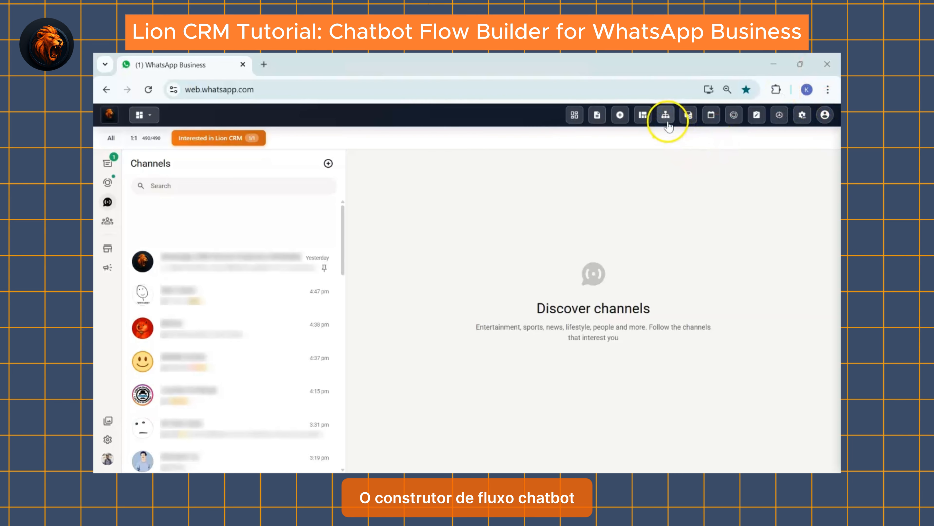
Open Lion CRM's chatbot flow builder from WhatsApp Web
left_click(667, 117)
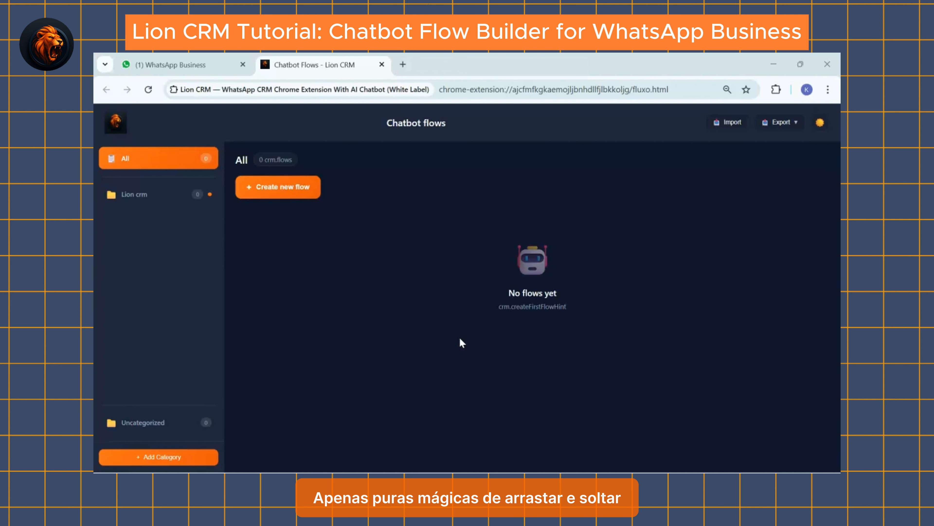
left_click(406, 356)
left_click(442, 459)
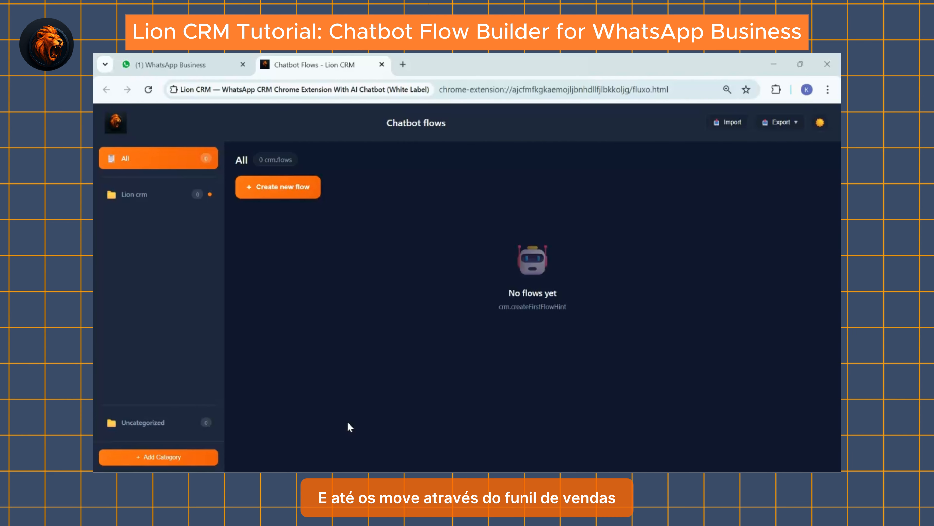
left_click(426, 386)
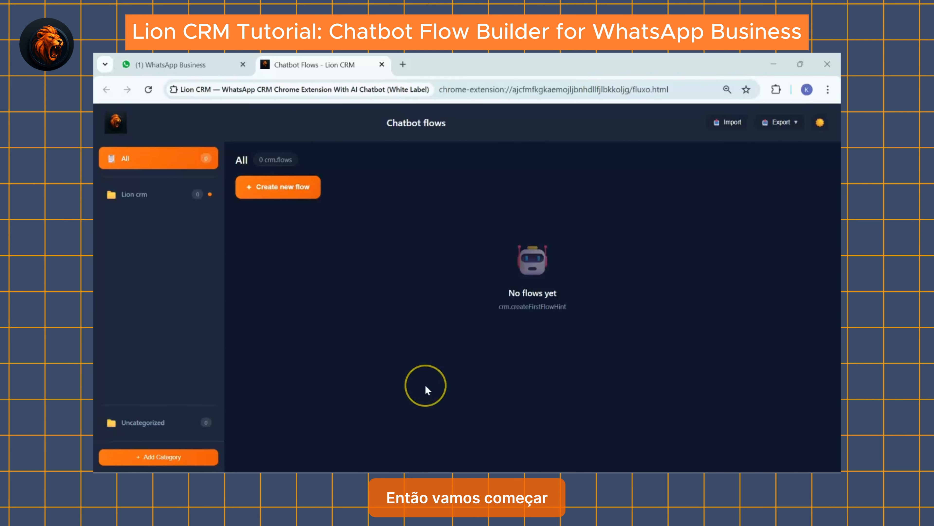
left_click(195, 62)
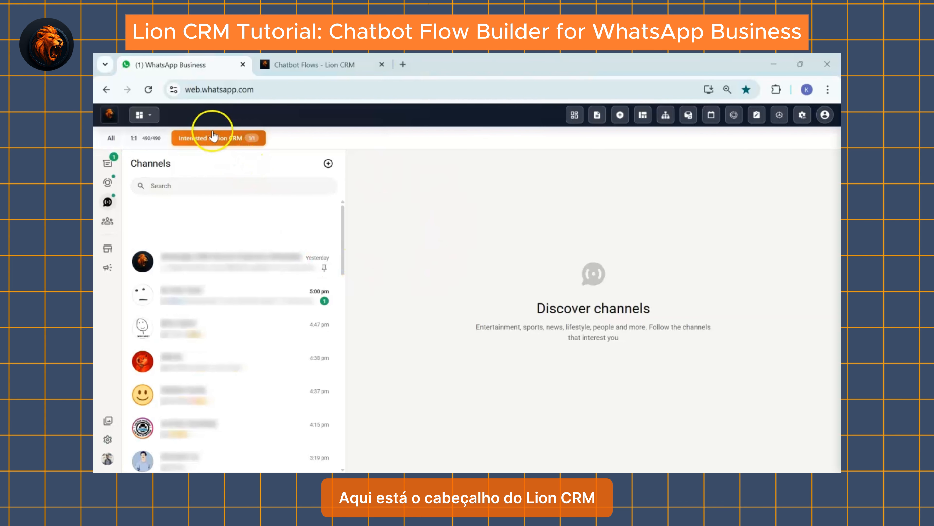
left_click(667, 117)
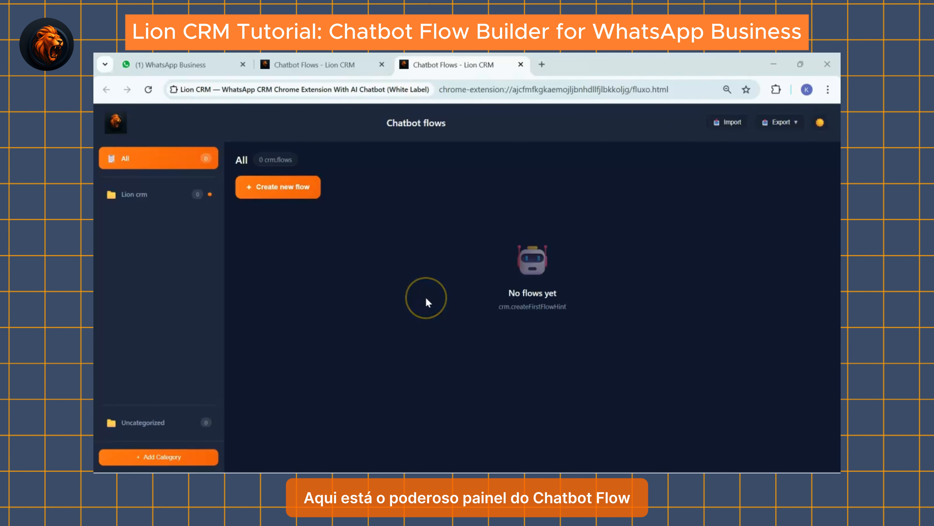
Create a new chatbot flow and move its Start block to the upper-left area of the canvas
left_click(281, 193)
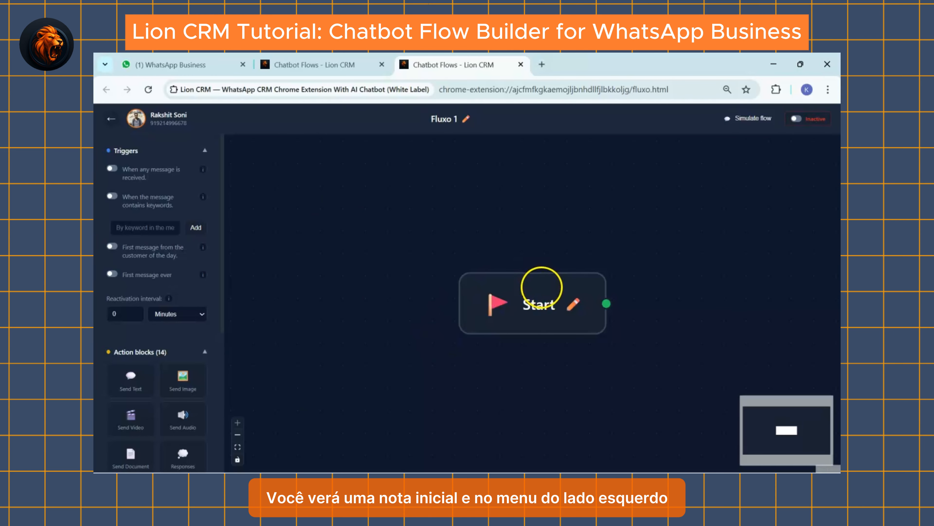
left_click_drag(542, 288, 326, 182)
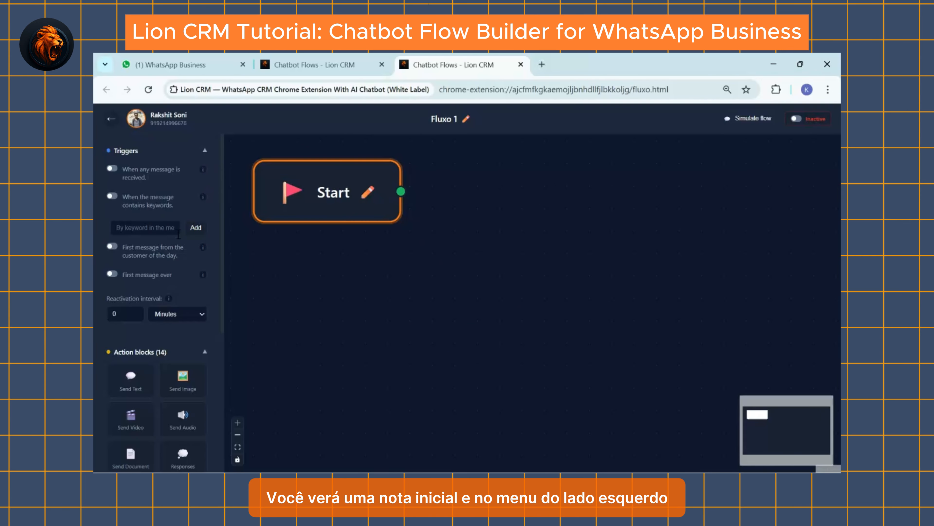
Examine the available action blocks and expand the rules to review the general, CRM, label and custom tab rules
scroll(159, 173, "down", 3)
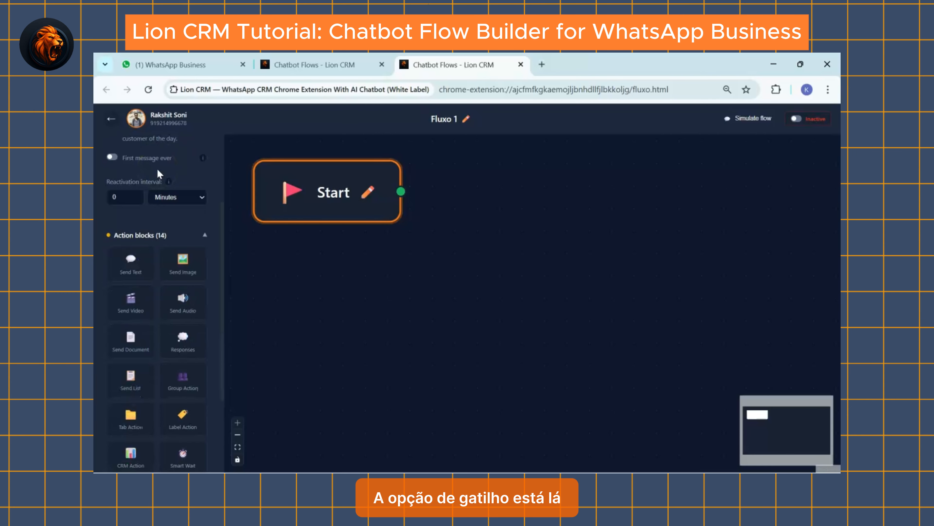
scroll(179, 260, "down", 3)
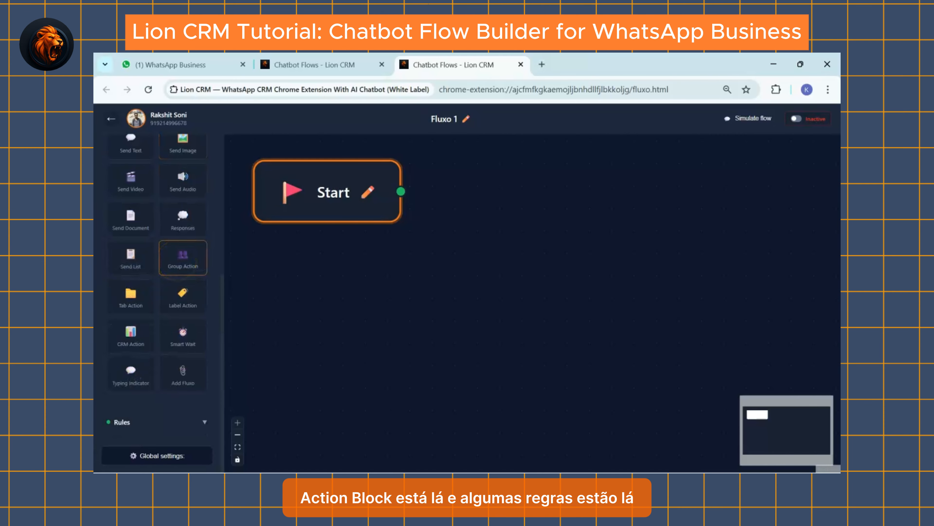
left_click(194, 415)
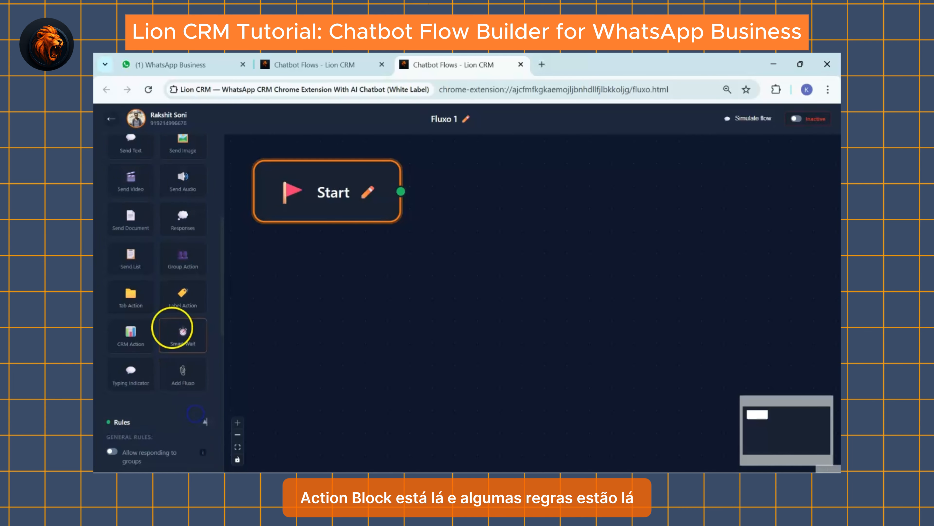
scroll(171, 328, "down", 10)
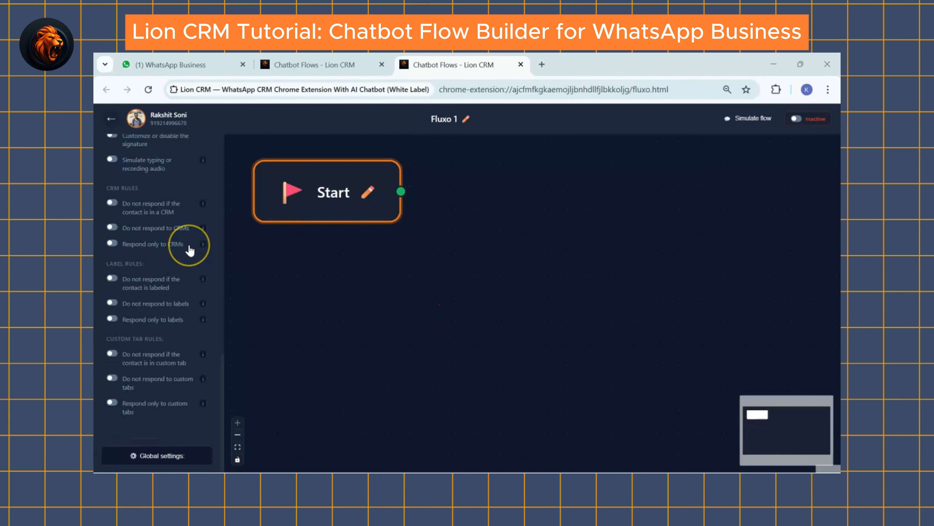
Enable the trigger that starts the flow when any message is received
scroll(192, 250, "up", 15)
scroll(190, 251, "up", 3)
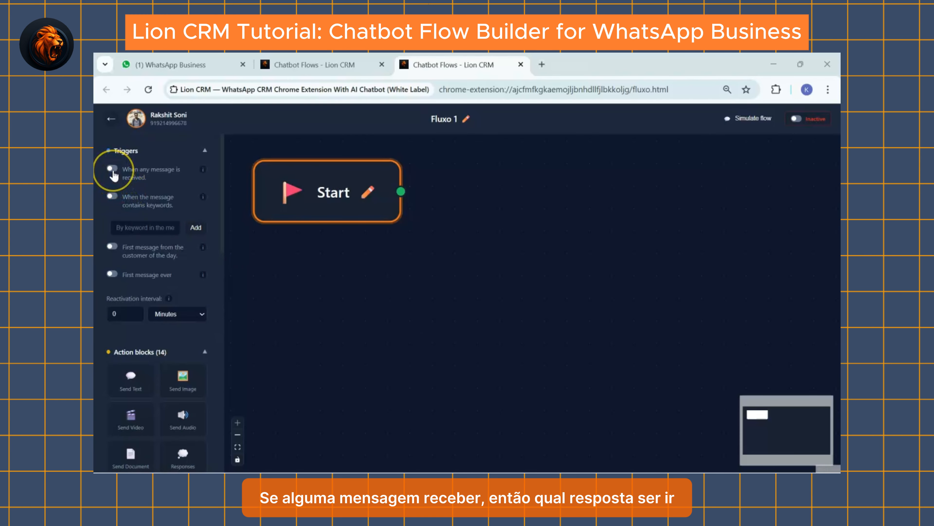
left_click(113, 170)
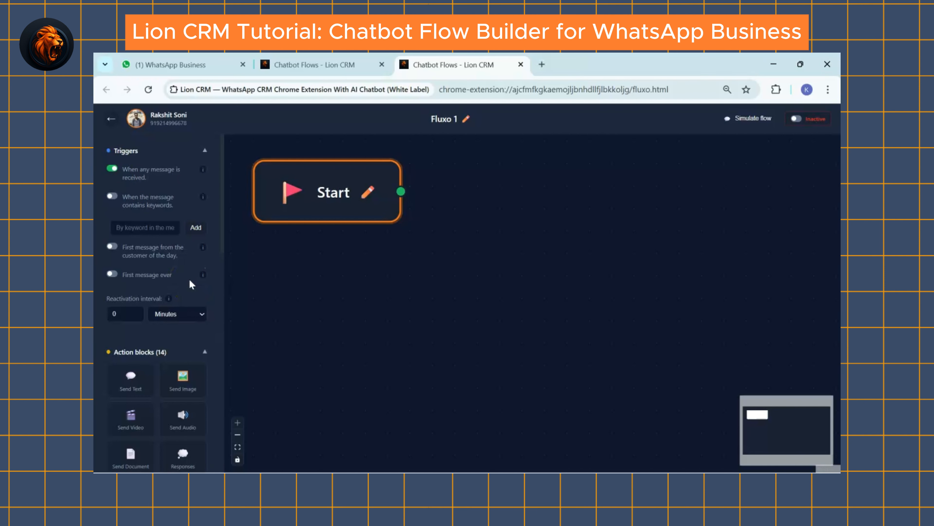
Add a Send List block to the canvas below and to the right of the Start block
scroll(289, 271, "down", 5)
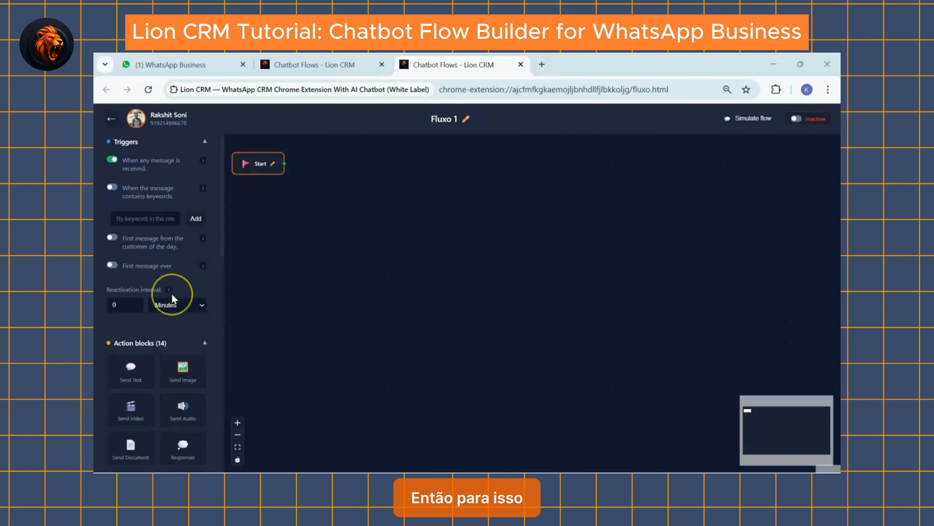
scroll(172, 293, "down", 4)
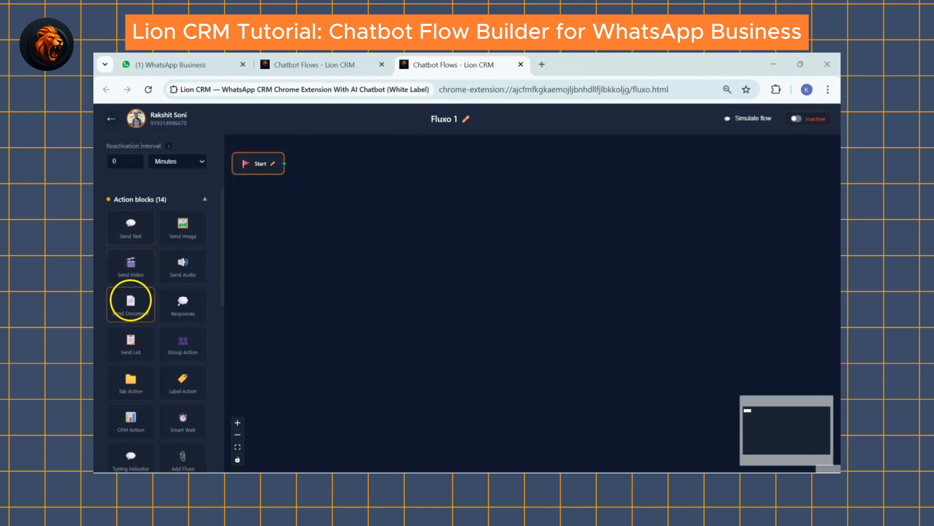
left_click_drag(130, 341, 295, 221)
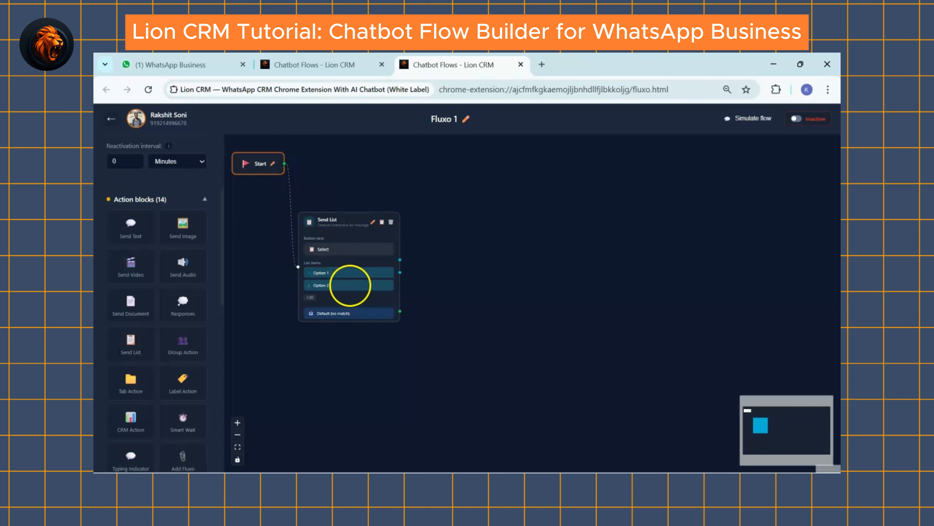
Open the Send List block for editing and set its button text to "Service"
left_click(341, 276)
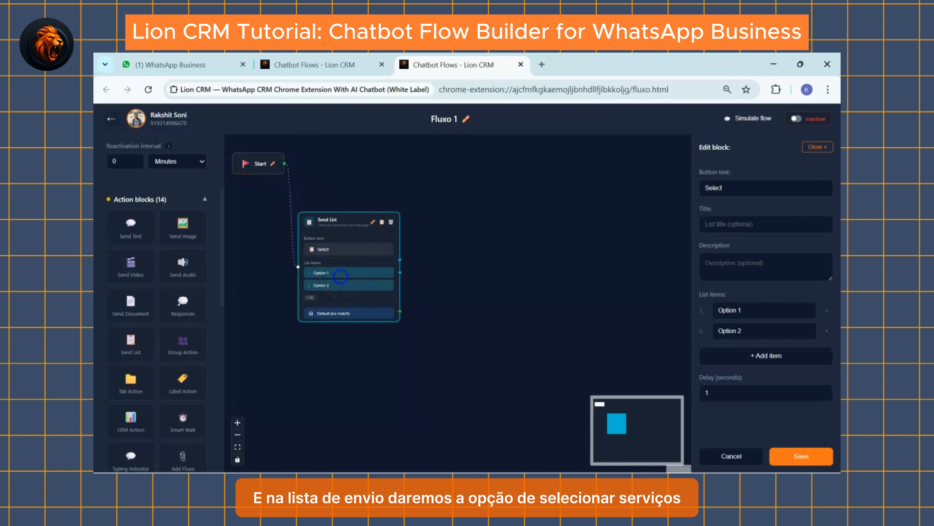
double_click(734, 187)
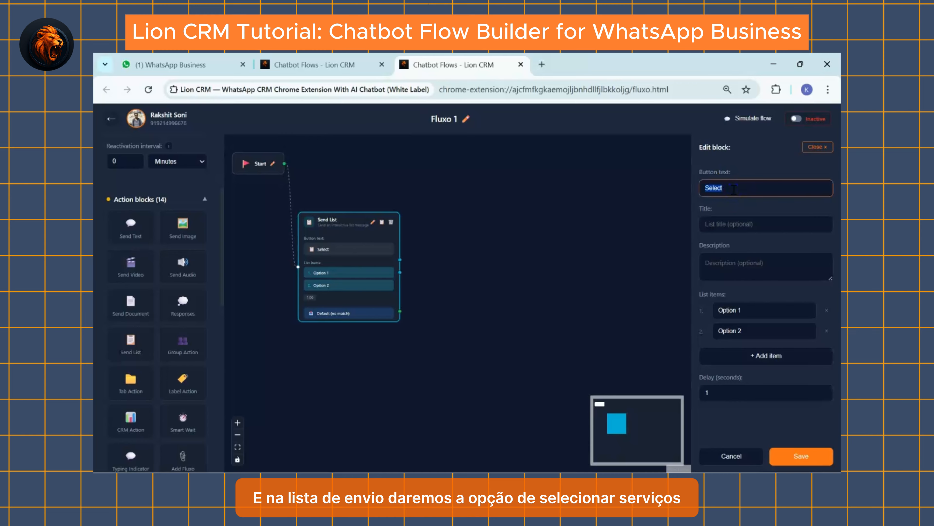
type("Service")
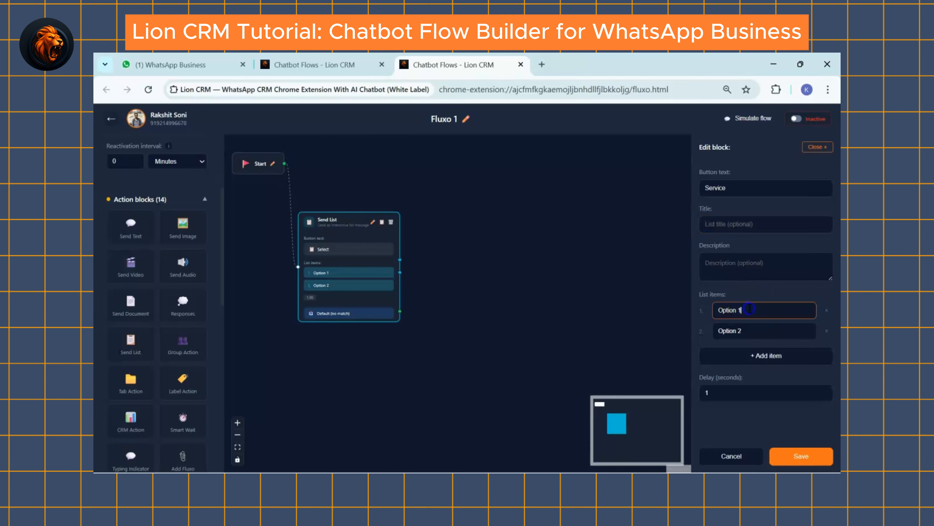
Rename the first two list items as "website design" and "seo and google ads"
triple_click(750, 309)
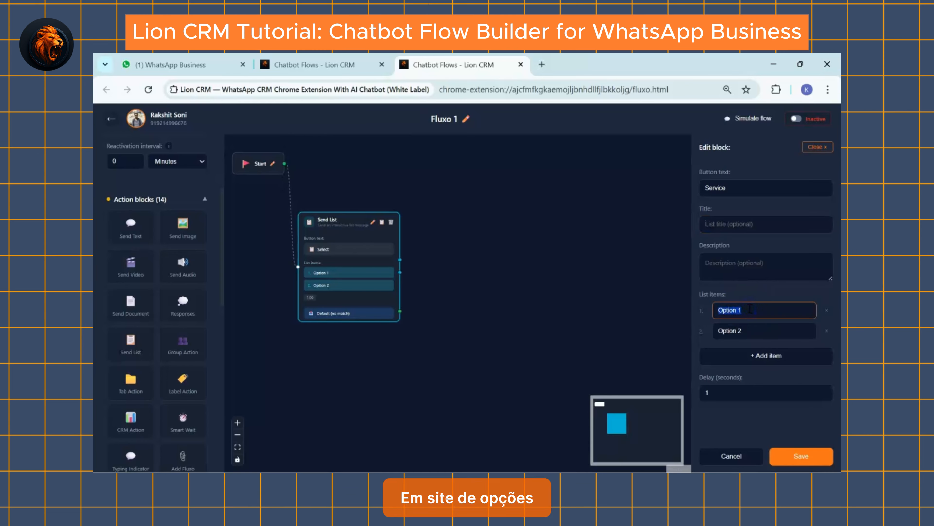
type("websitw")
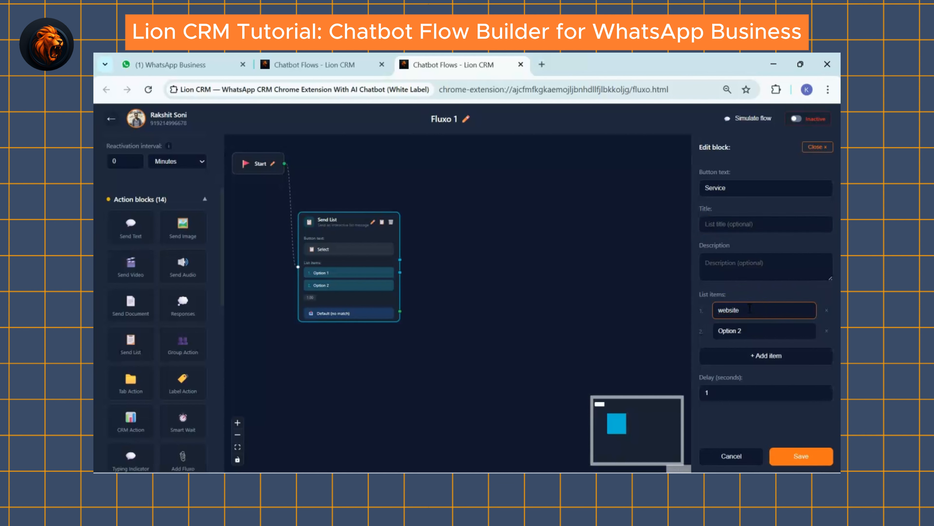
type(" design")
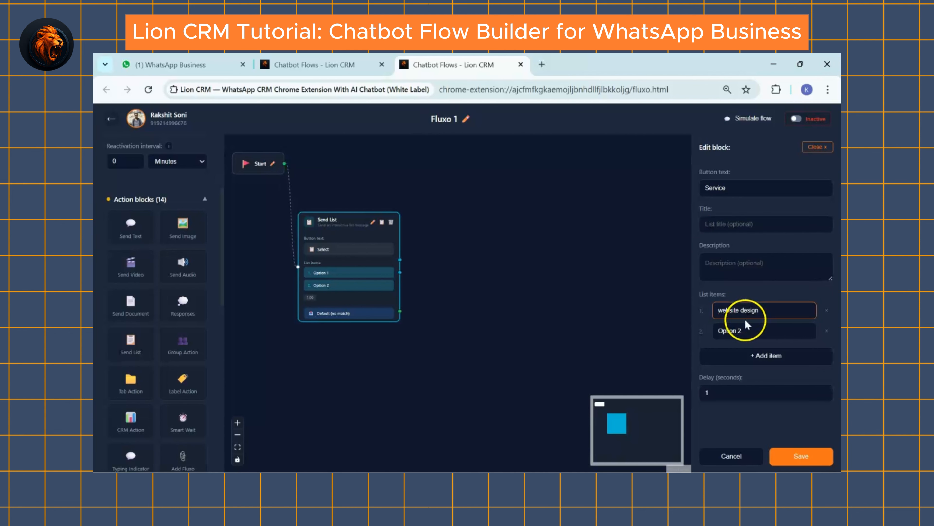
left_click(741, 328)
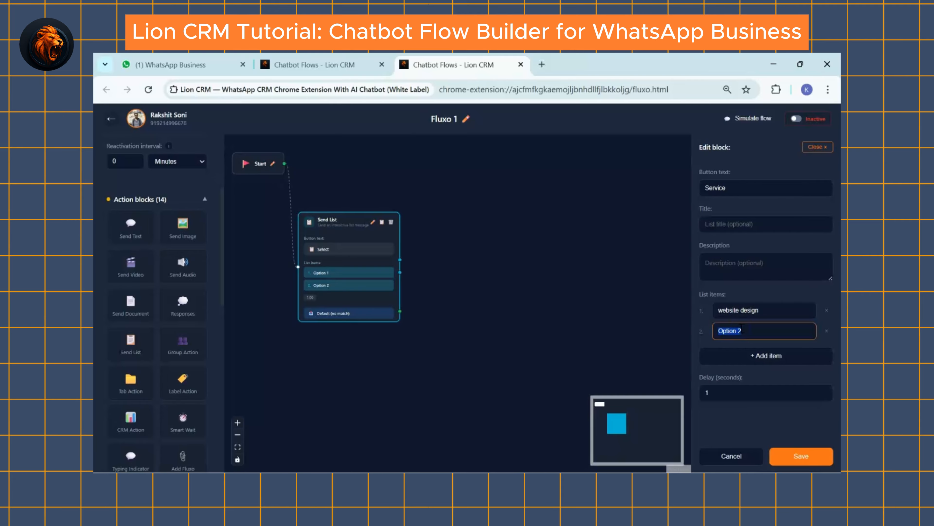
type("seo and")
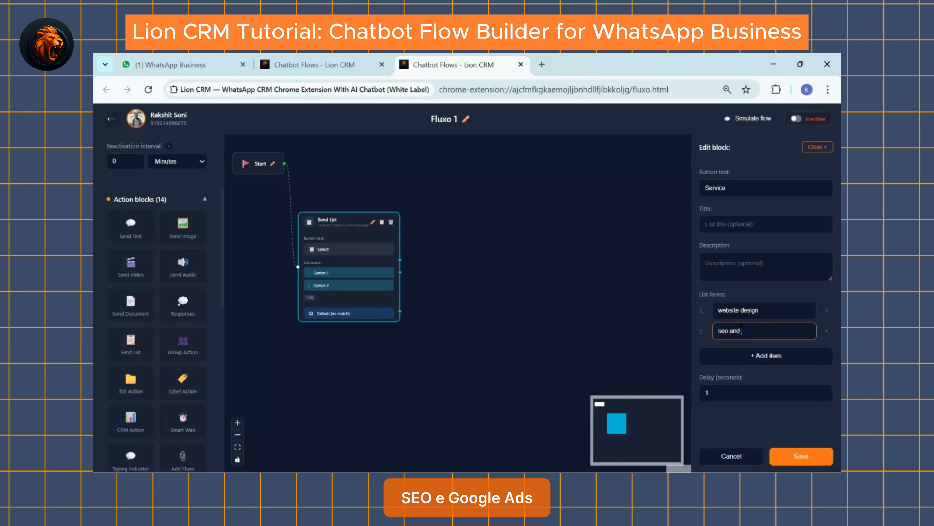
type(" google ads")
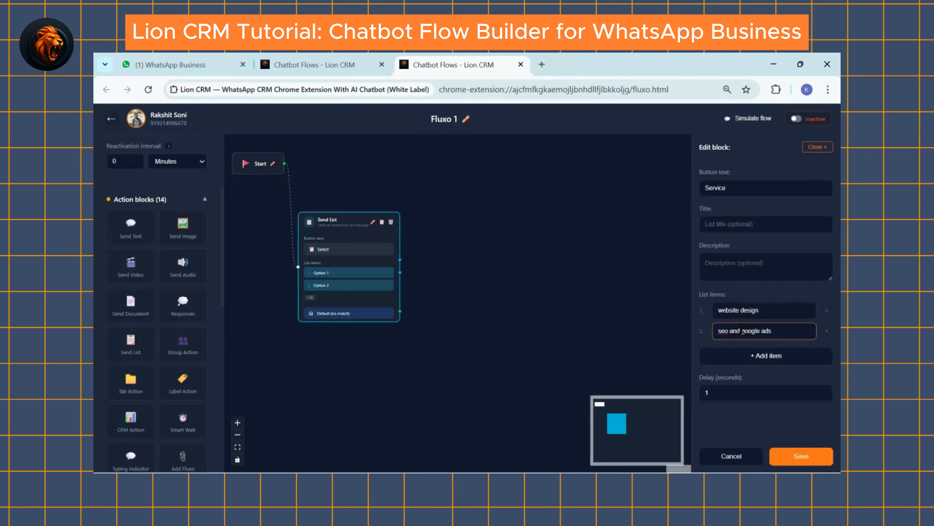
Add a third list item named "whatsapp crm extension" and save the Send List block
left_click(747, 354)
left_click(740, 350)
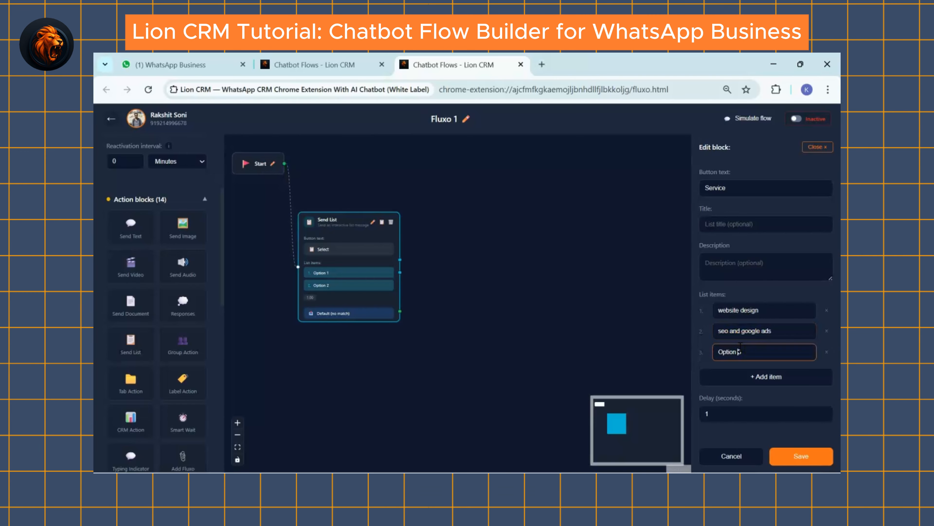
key("ctrl+a")
type("whta")
type("sapp crm")
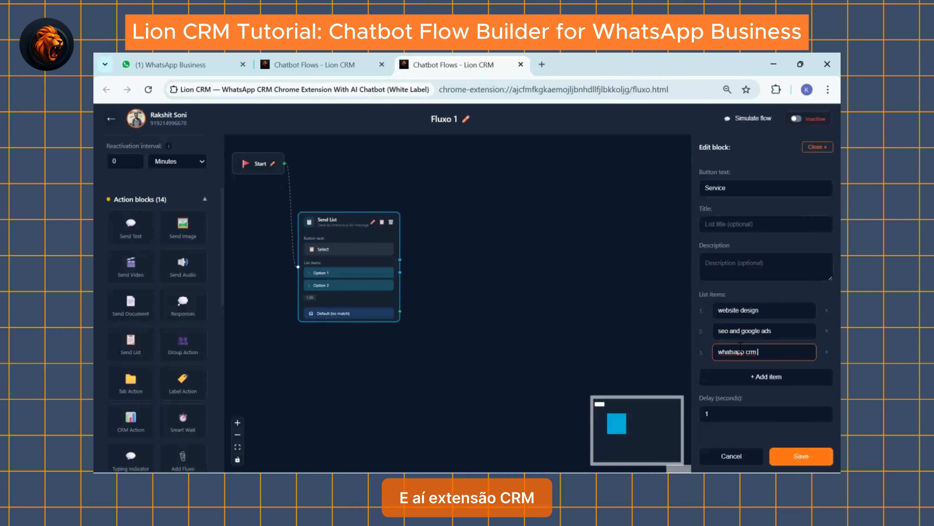
type(" extension")
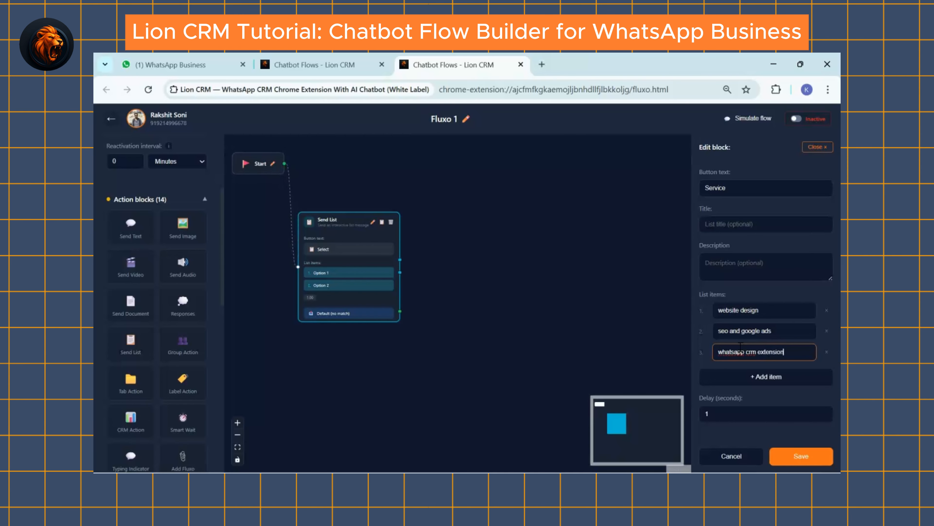
left_click(791, 457)
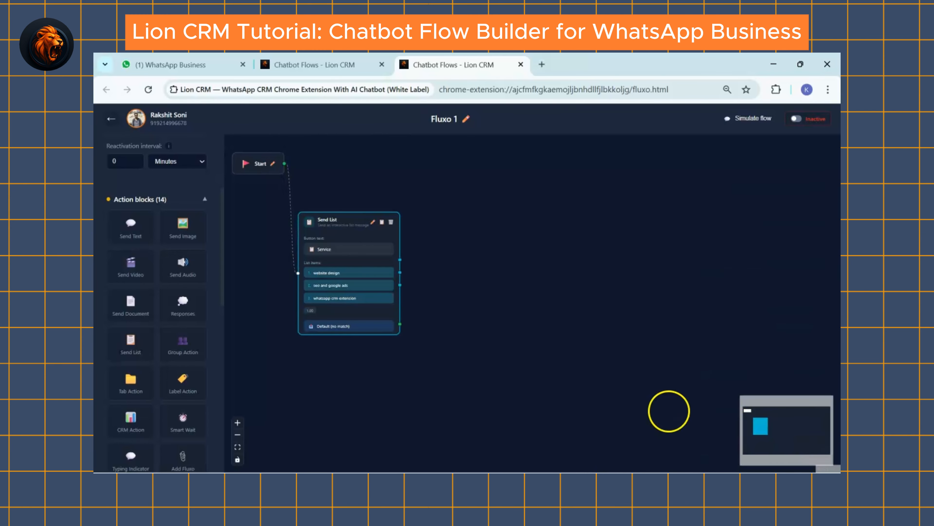
Give the Send List block a title that starts with "welcome to" followed by the company name, and save the block
left_click(279, 418)
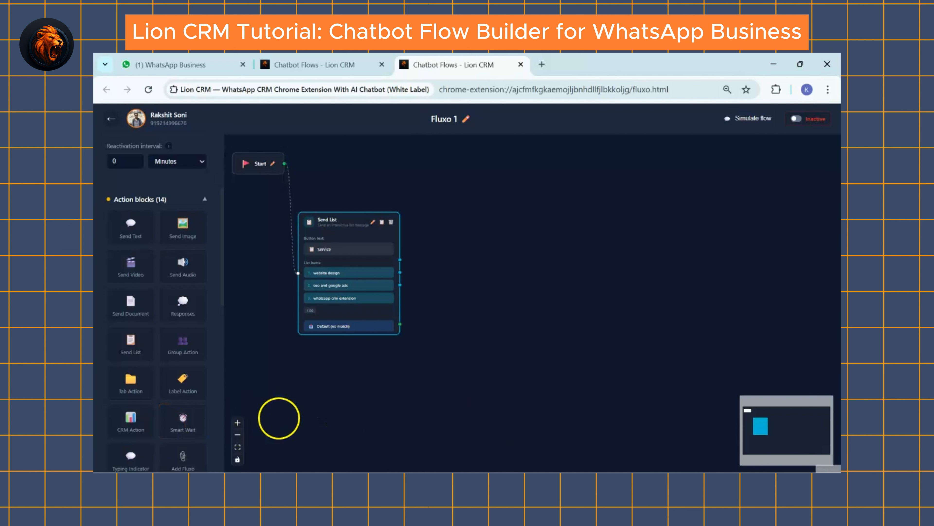
left_click(349, 294)
left_click(349, 295)
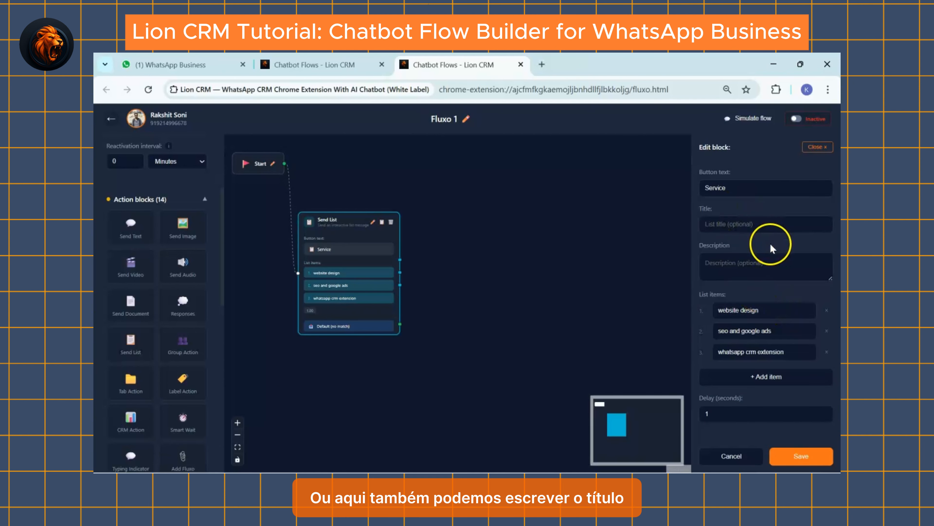
left_click(761, 225)
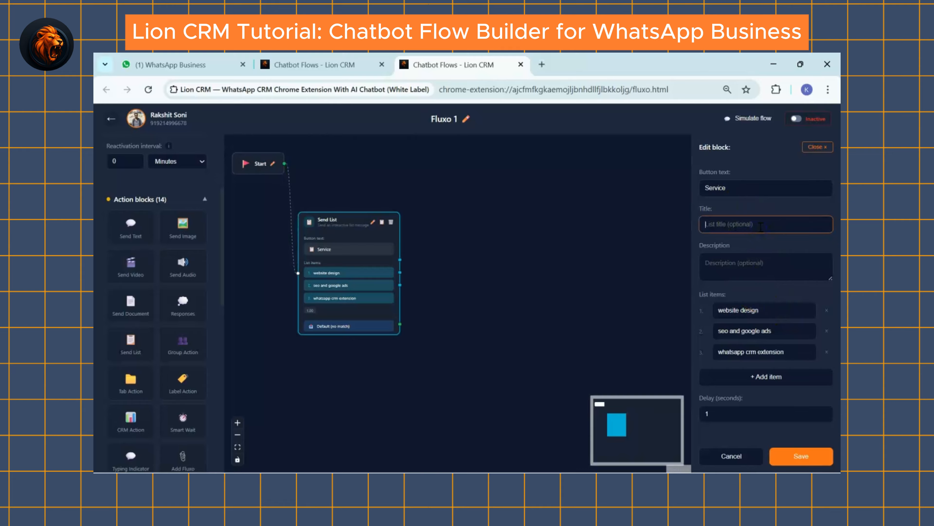
type("welcome to lotsq")
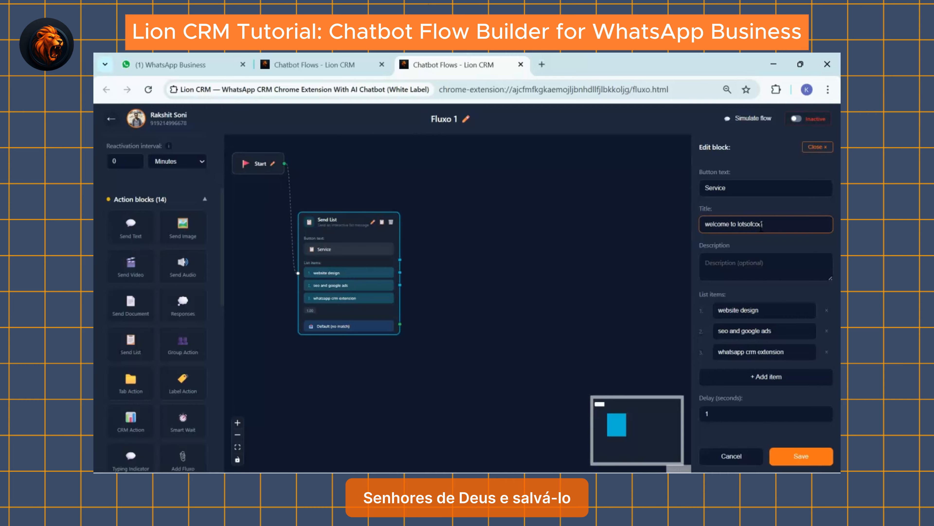
left_click(787, 458)
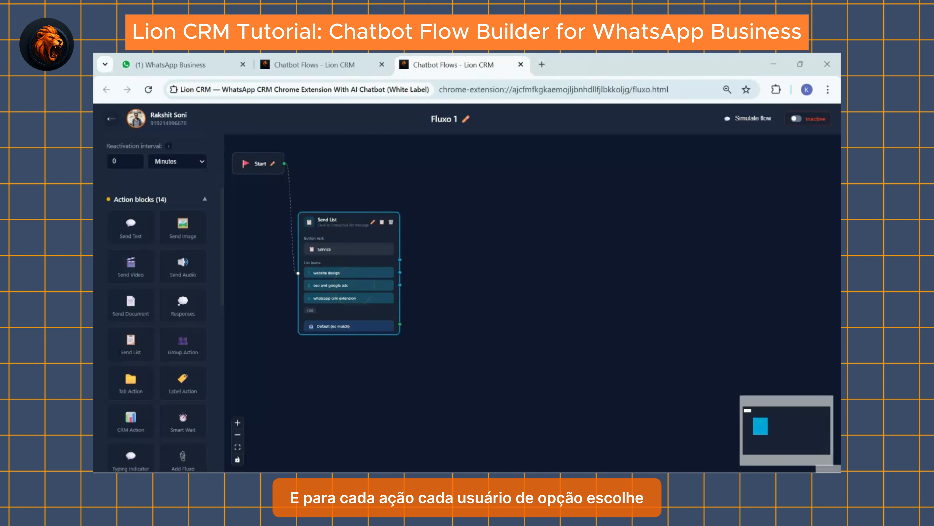
Add a Send Text block to the canvas beside the Send List block
scroll(169, 272, "down", 3)
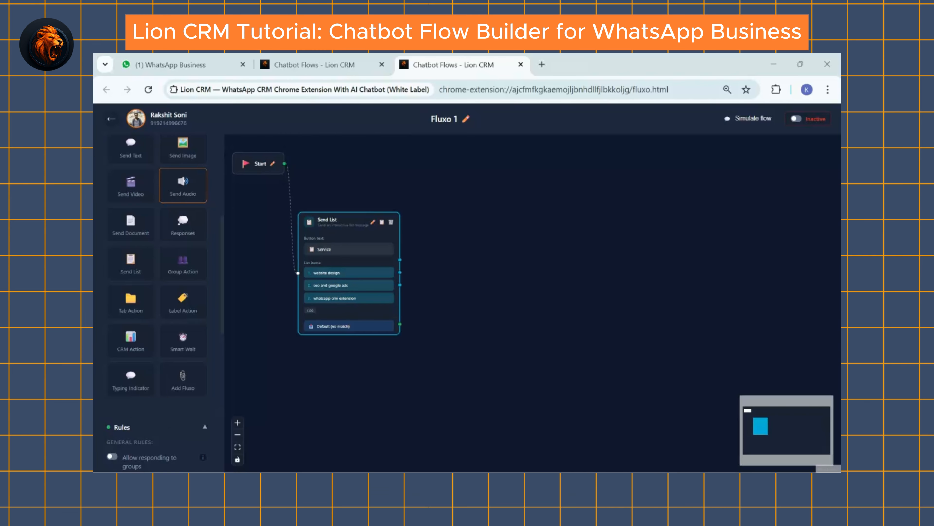
scroll(176, 262, "up", 2)
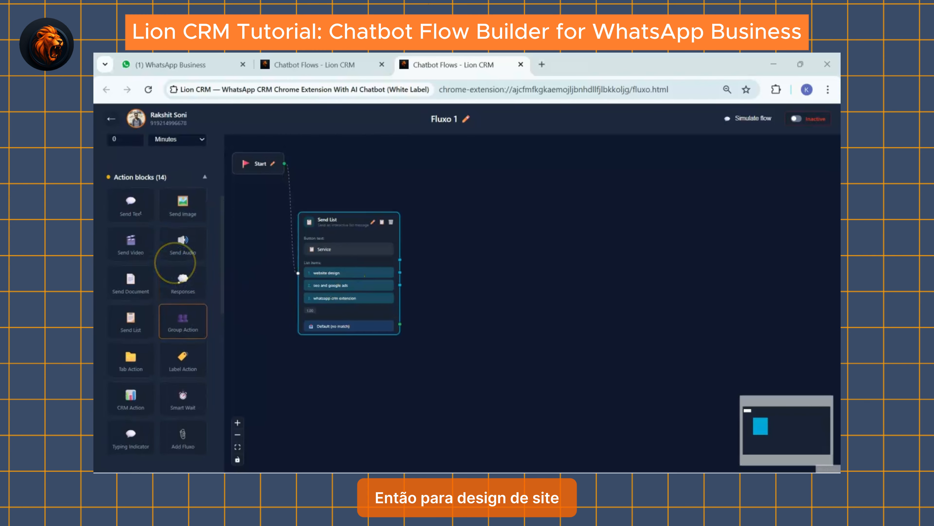
left_click_drag(135, 205, 505, 246)
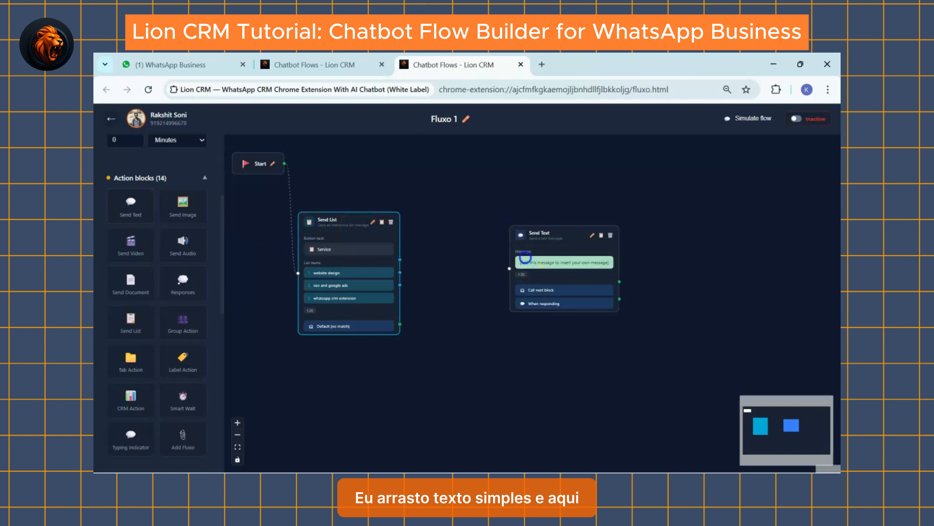
left_click(522, 263)
left_click(753, 206)
type("Pl")
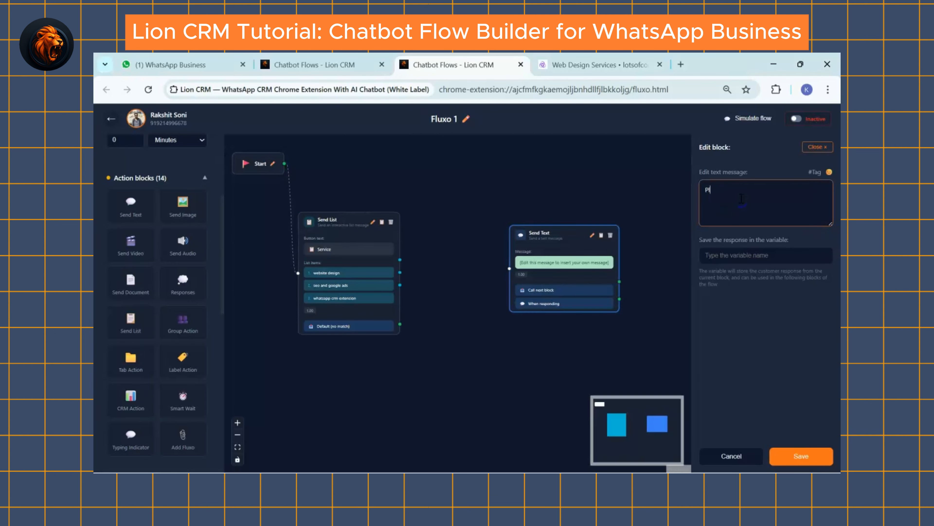
type("ease check ")
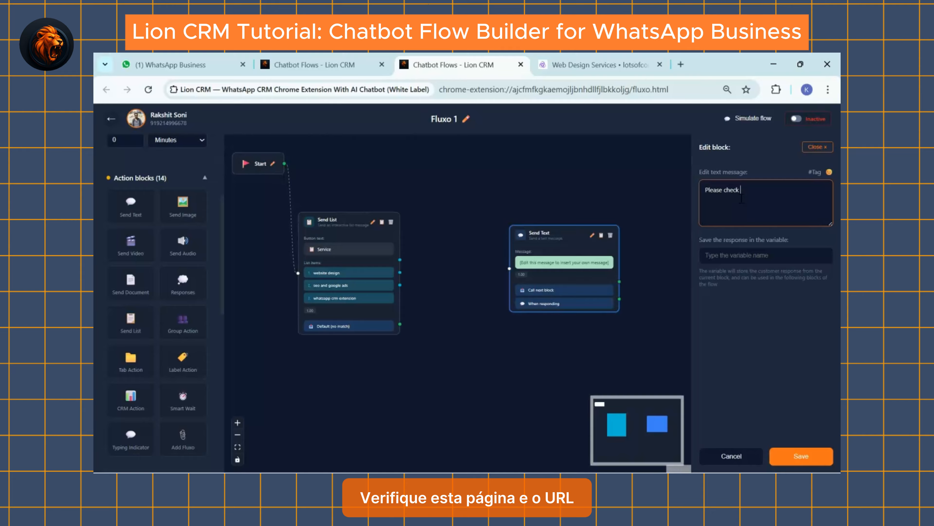
type("thi page:")
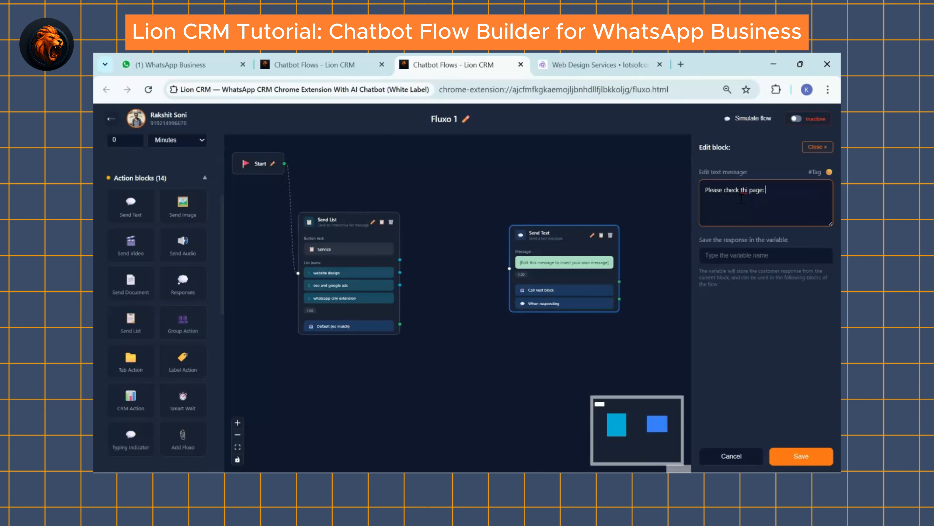
type("https://lotsofcode.in/web-design-services/")
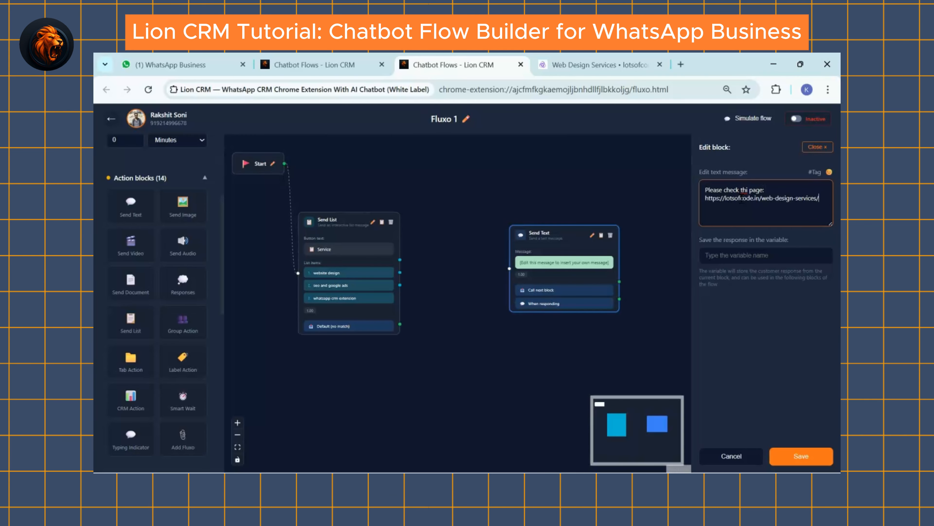
left_click(794, 458)
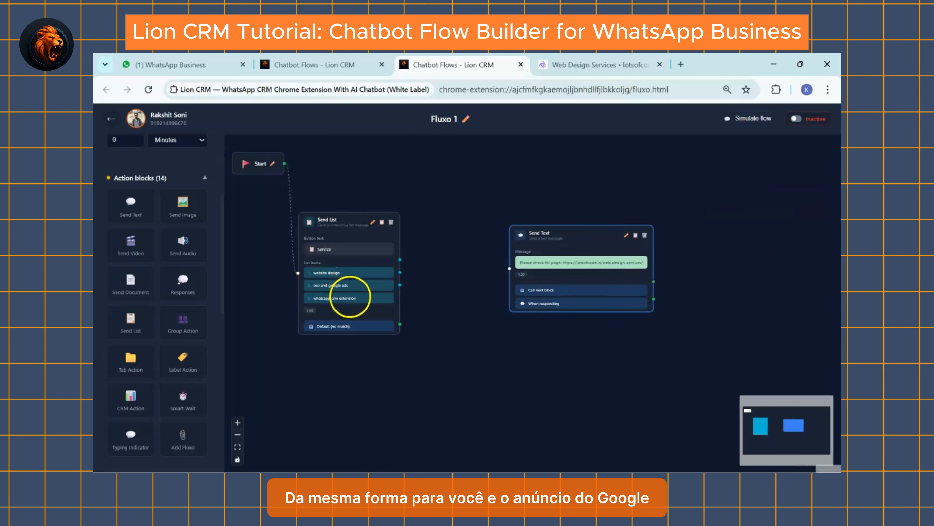
Move the web design Send Text block higher on the canvas and add a second Send Text block below it
left_click_drag(590, 274, 571, 181)
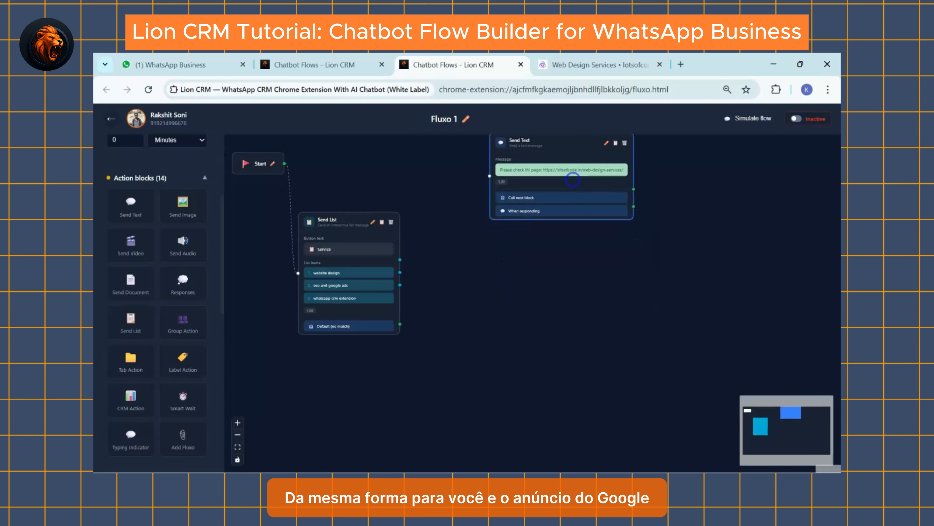
left_click_drag(132, 211, 556, 303)
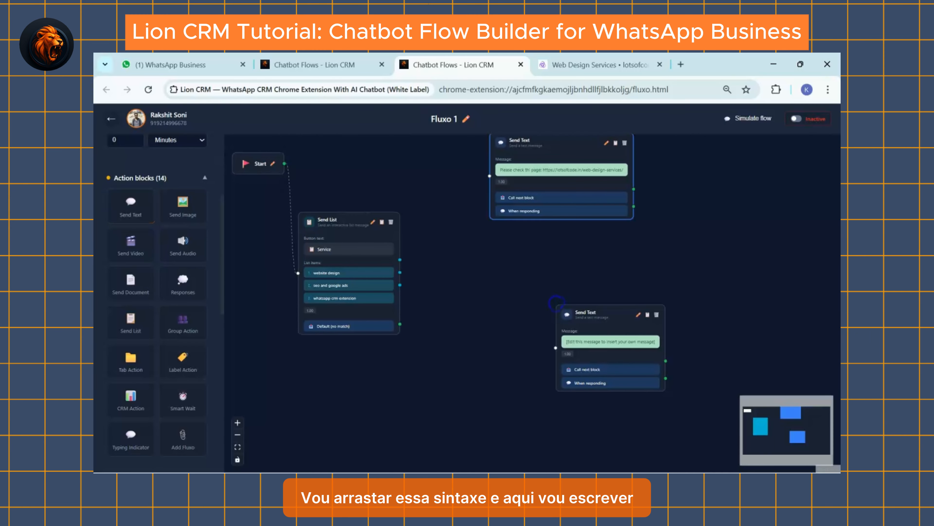
left_click(598, 341)
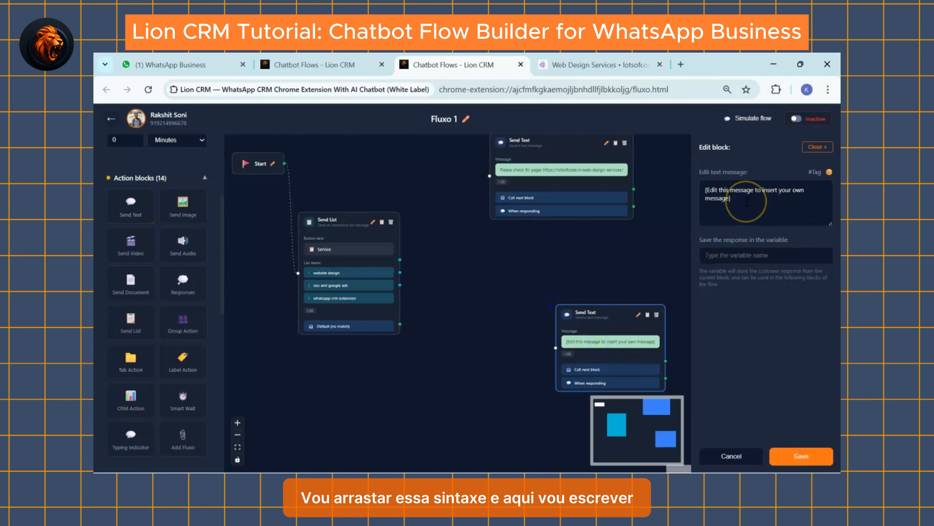
left_click(791, 203)
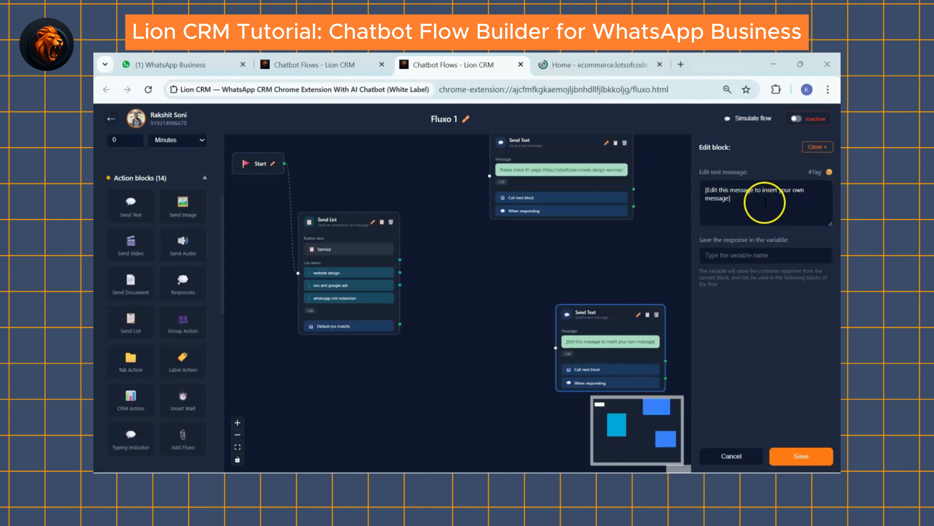
left_click(749, 190)
key("ctrl+a")
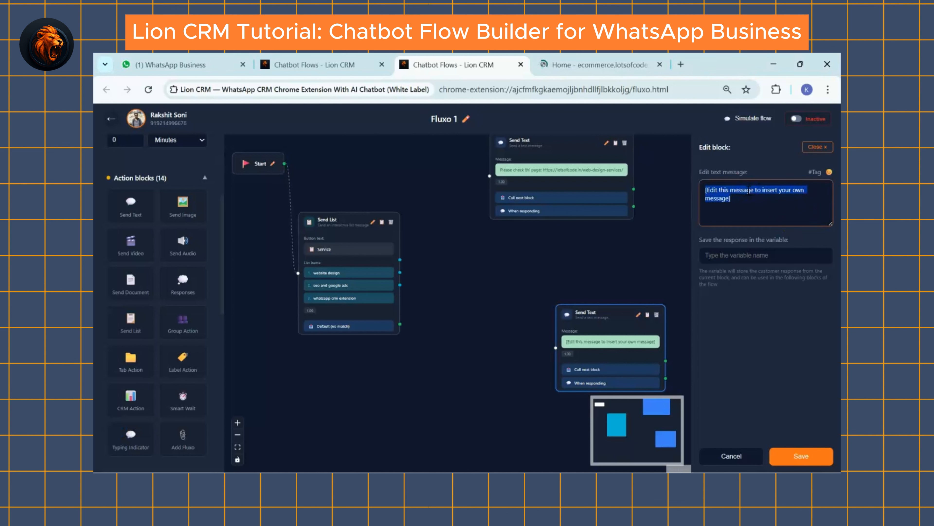
type("Please visit")
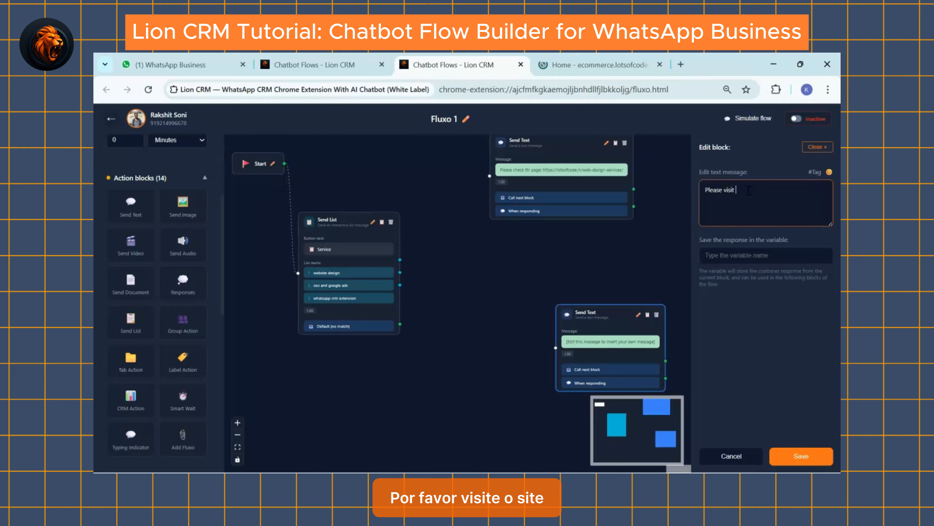
type(" websitwe")
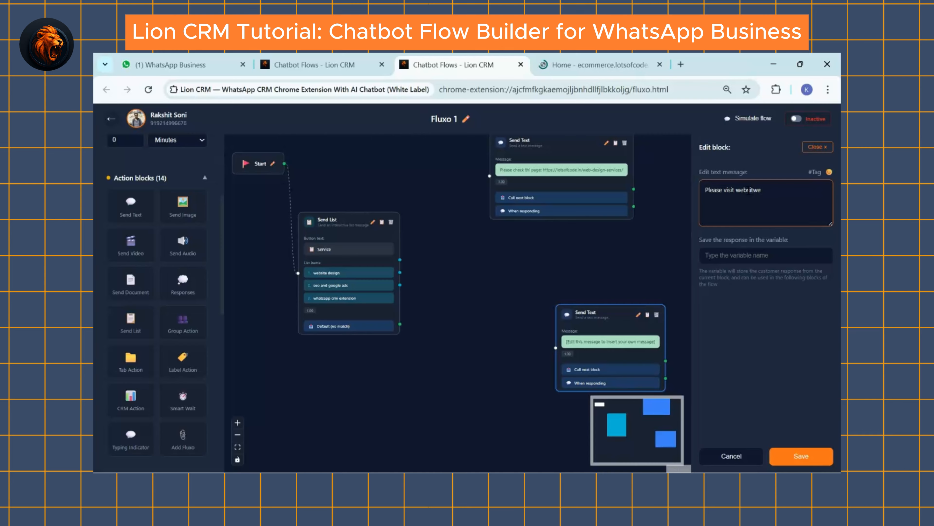
type("e")
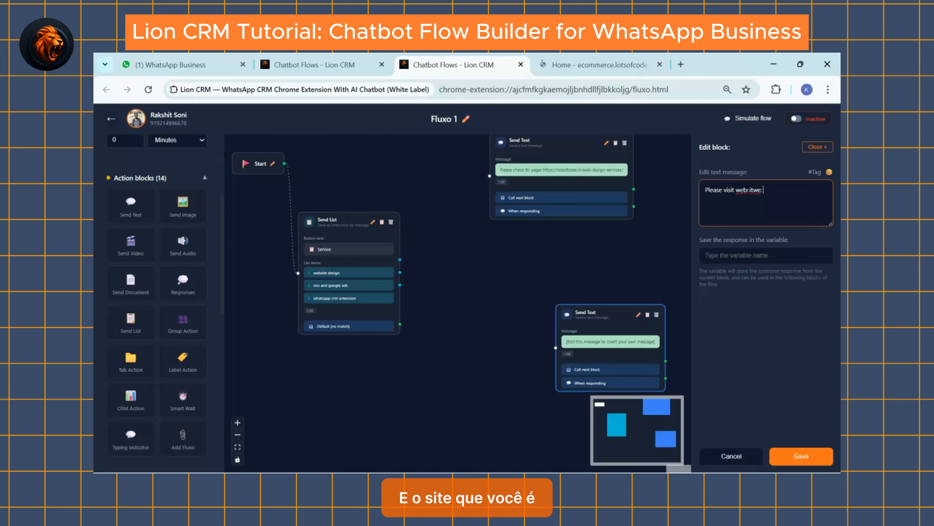
key("BackSpace")
key("BackSpace")
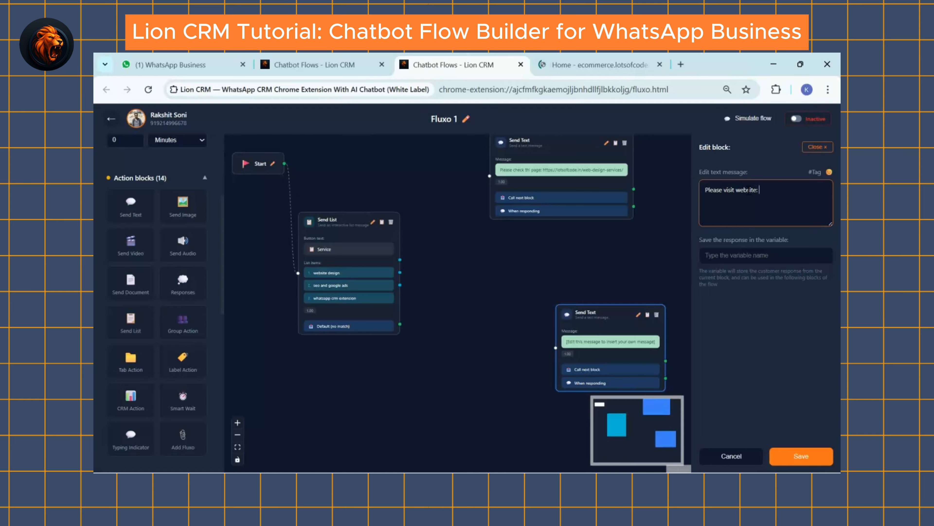
type("e:")
type("https://ecommerce.lotsofcode.in/")
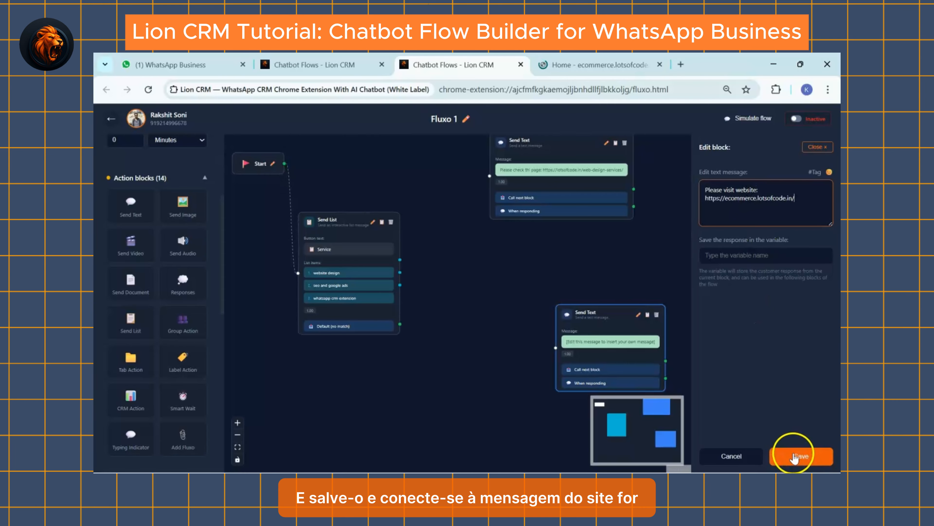
left_click(795, 456)
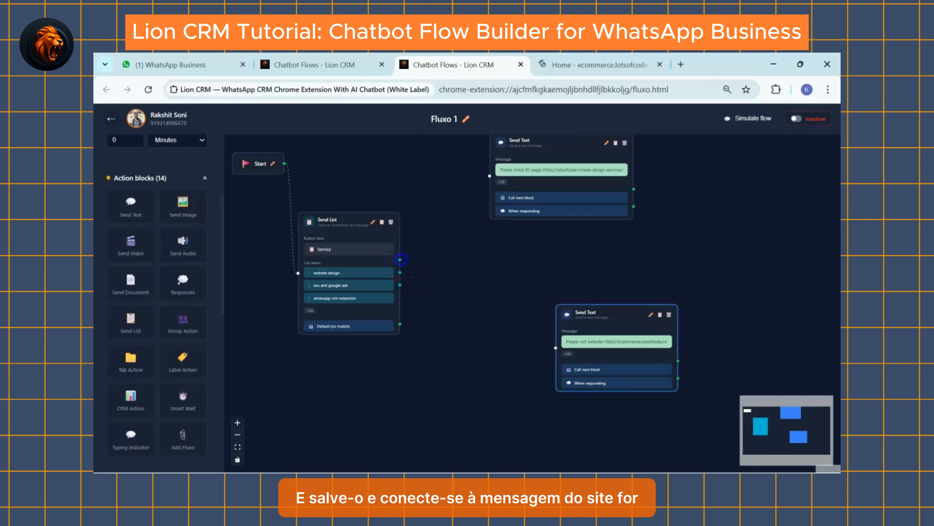
Link the Send List's first option to the web design message and its second to the ecommerce message, moving the ecommerce block up
left_click_drag(401, 260, 409, 255)
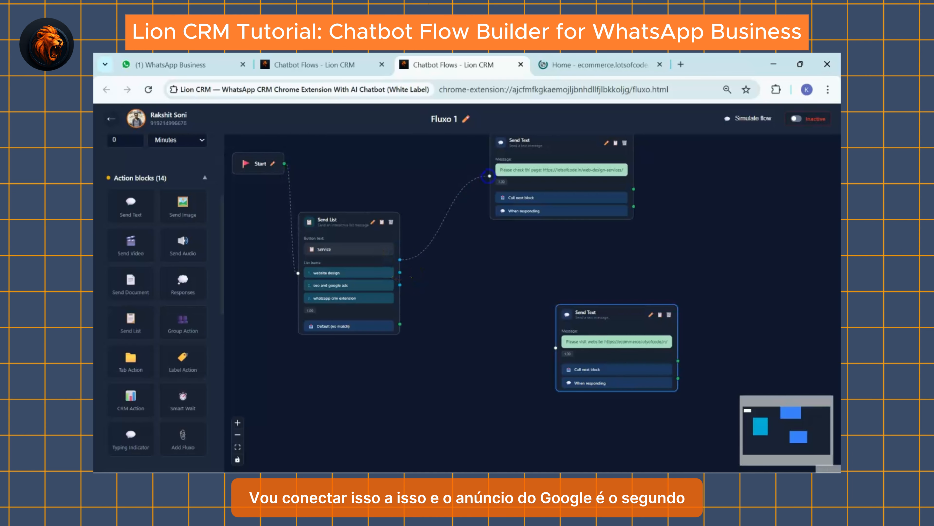
left_click_drag(489, 176, 489, 176)
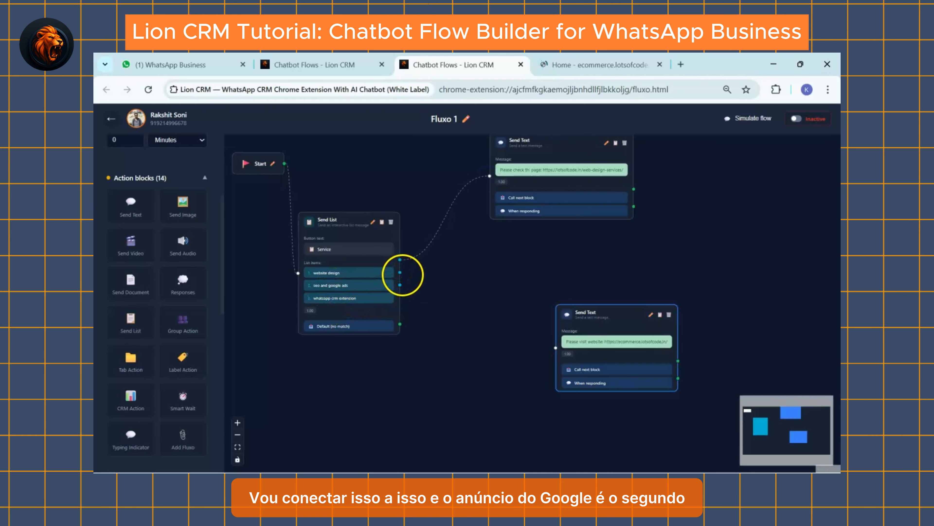
left_click_drag(476, 298, 587, 286)
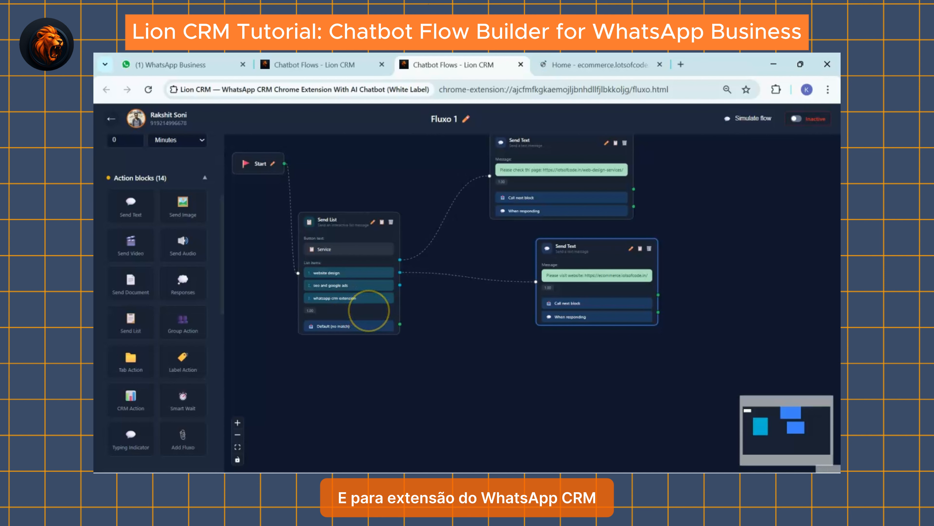
Add a second Send List block below the ecommerce message block and set its title to "whatsapp crm"
scroll(145, 305, "down", 1)
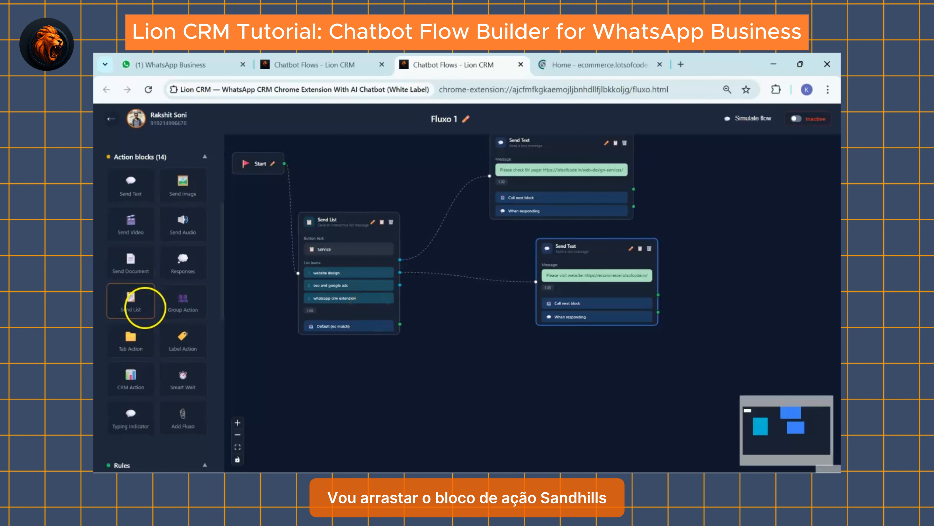
left_click_drag(140, 305, 581, 407)
left_click(581, 408)
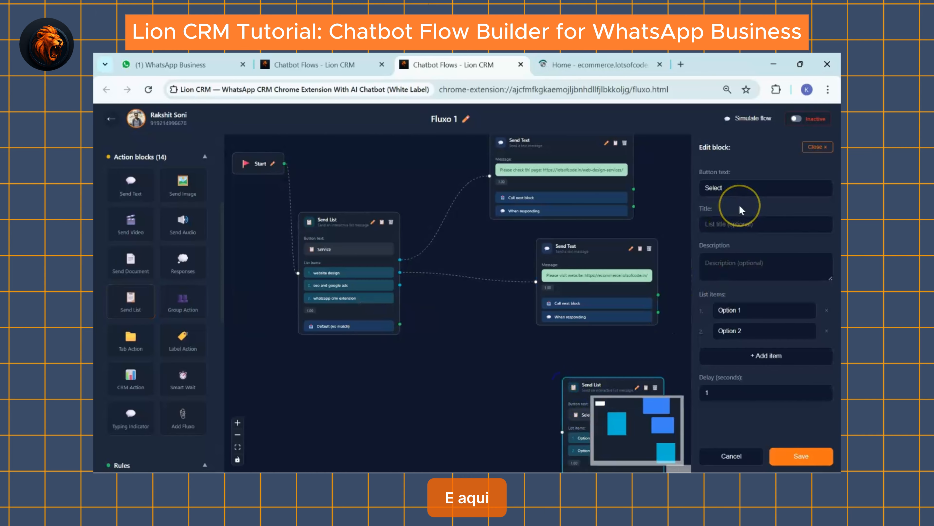
triple_click(759, 317)
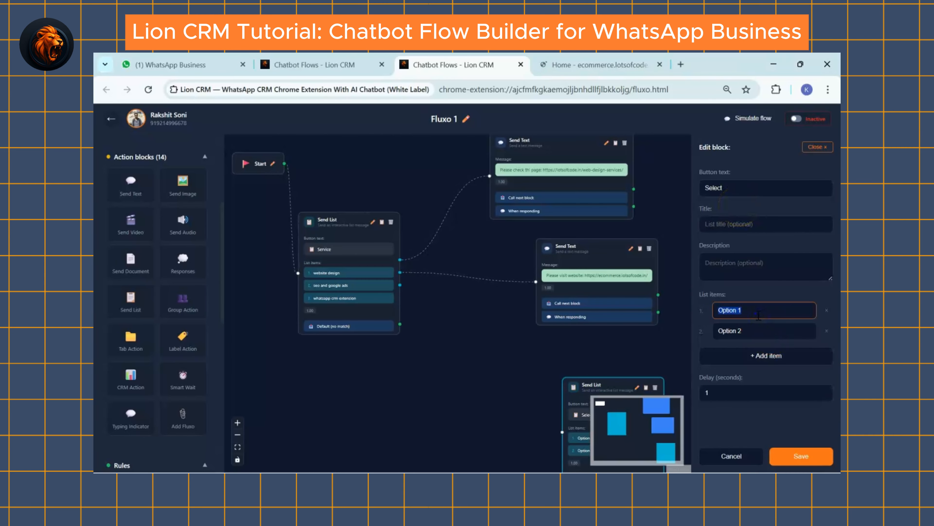
left_click(742, 223)
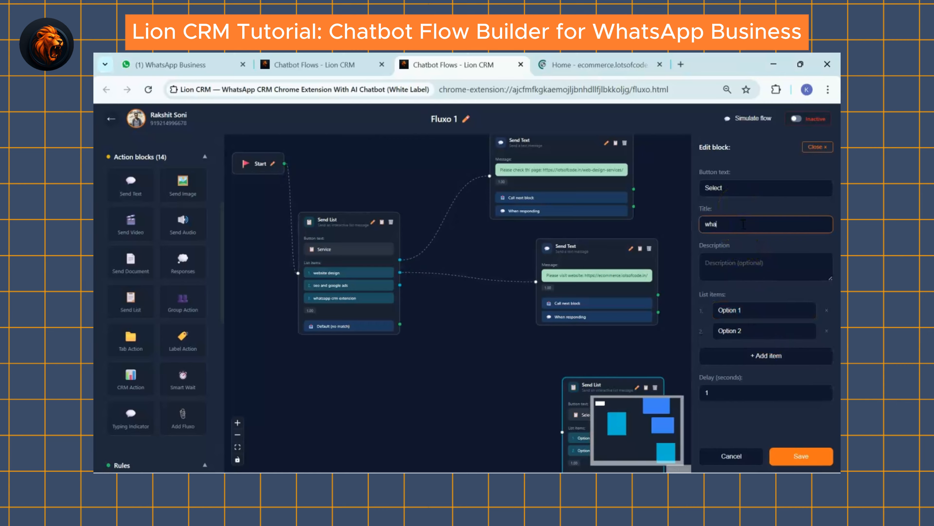
type("whatsapp crm")
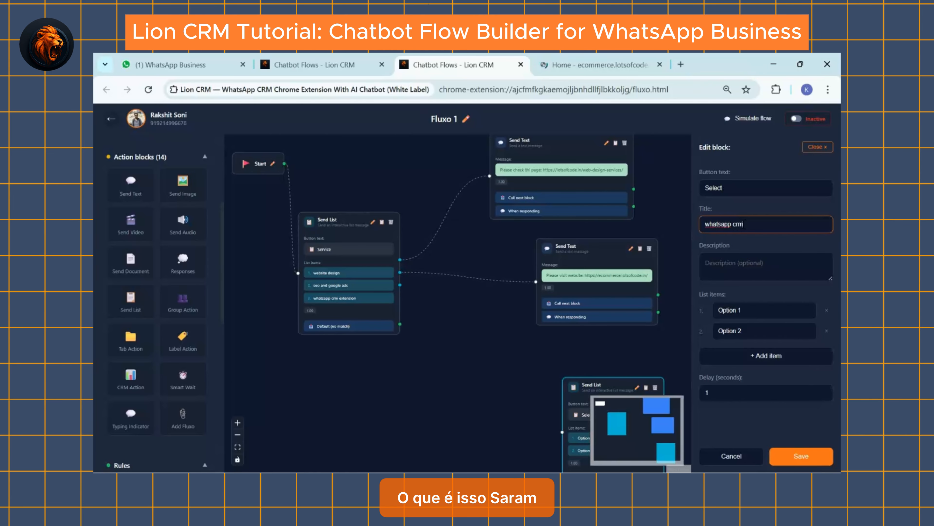
Name the new list's three items "Tiger crm", "Cheetah crm" and "Lion crm", adding the third item, and save the block
double_click(732, 311)
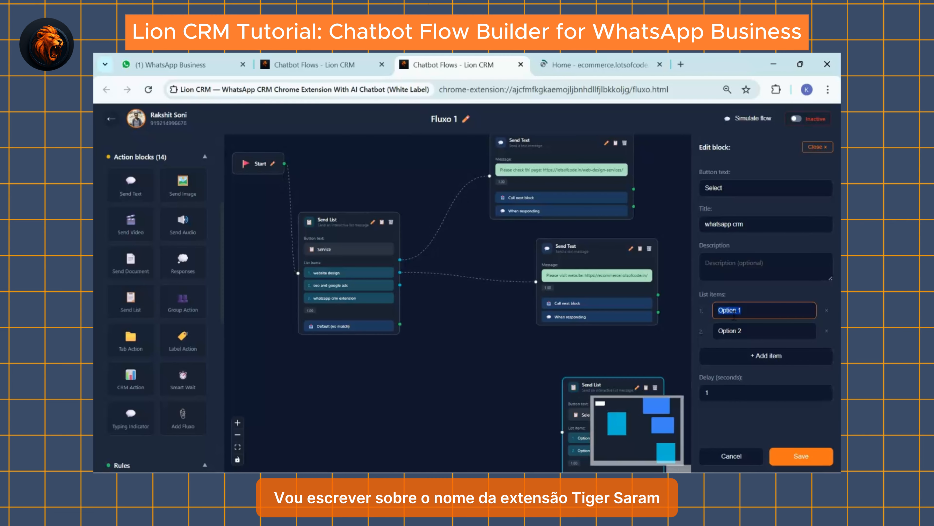
type("Tiger crm")
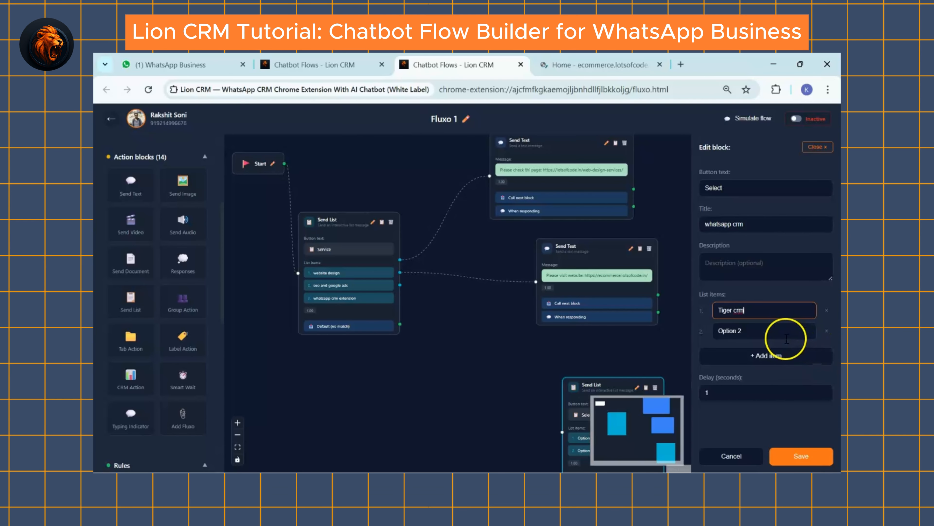
left_click(785, 337)
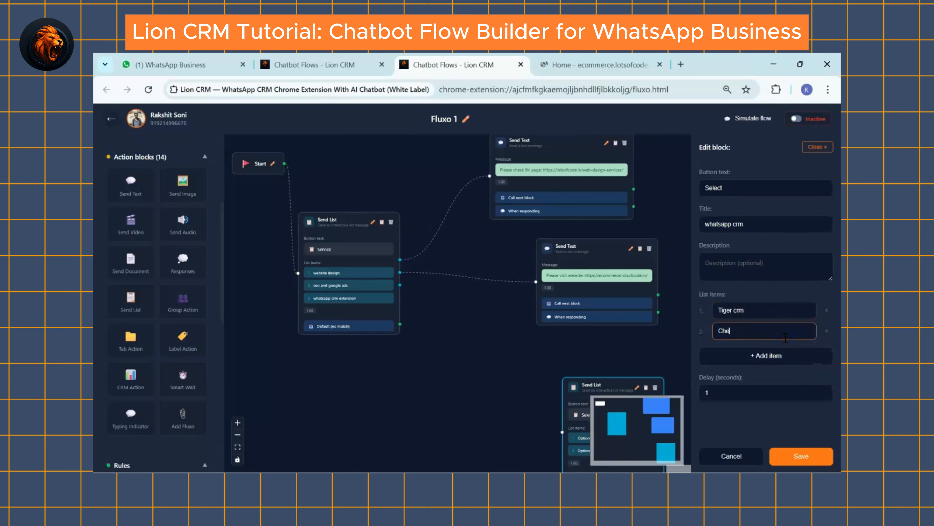
type("Cheetah crm")
left_click(782, 355)
double_click(745, 353)
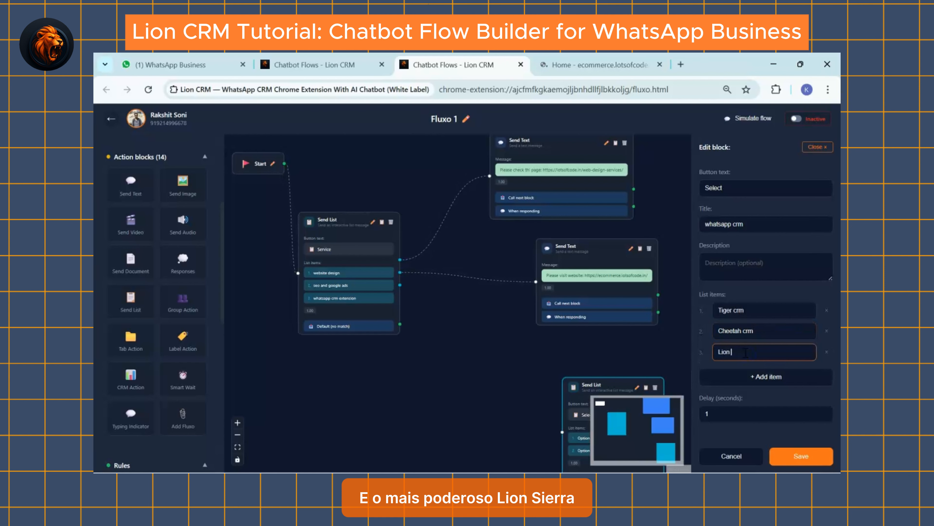
type("Lion crm")
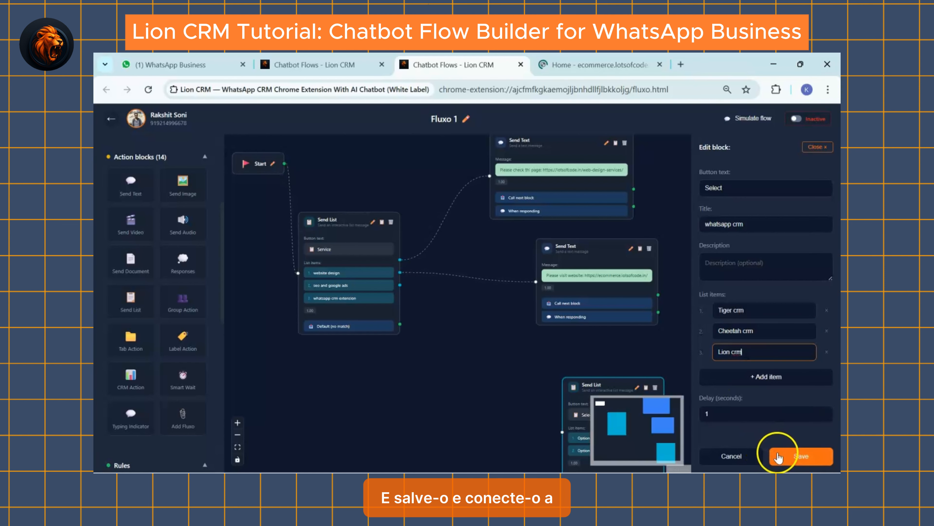
left_click(784, 457)
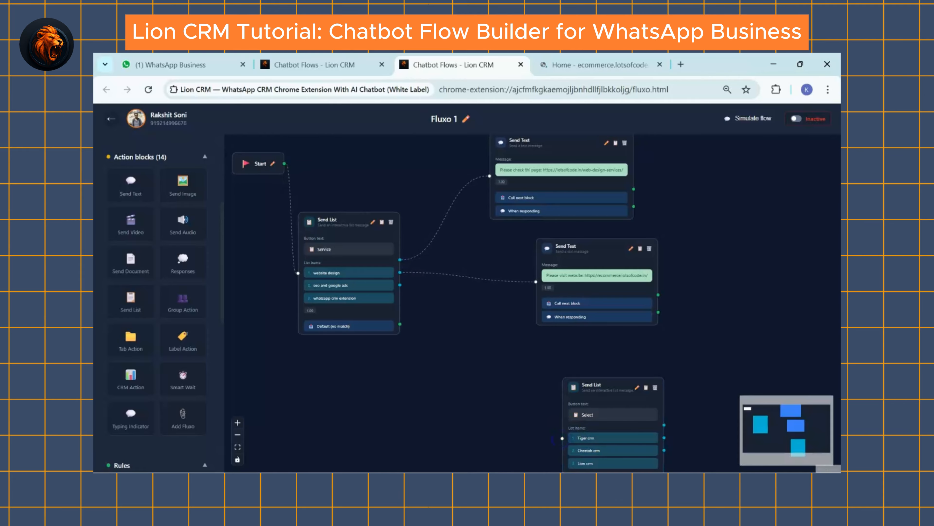
Connect the third option of the Service list to the new whatsapp crm Send List block
left_click_drag(561, 439, 401, 285)
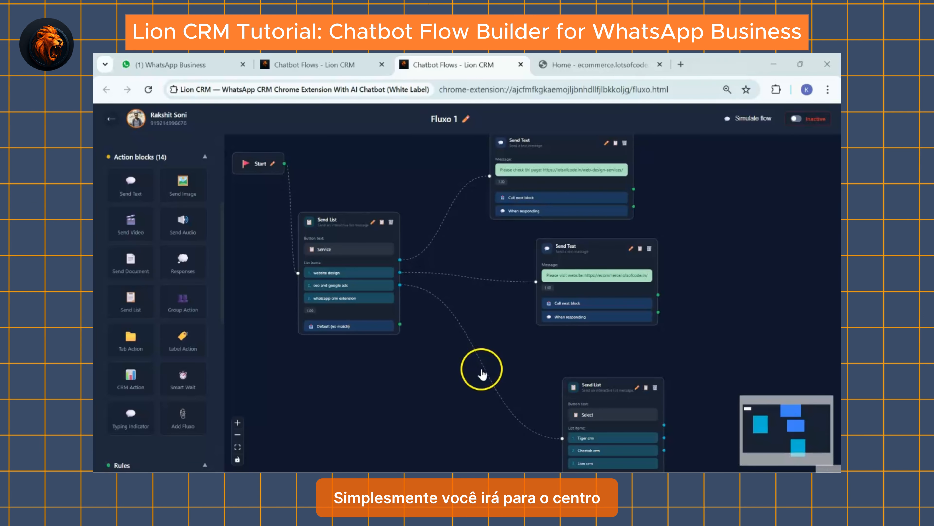
mouse_move(481, 364)
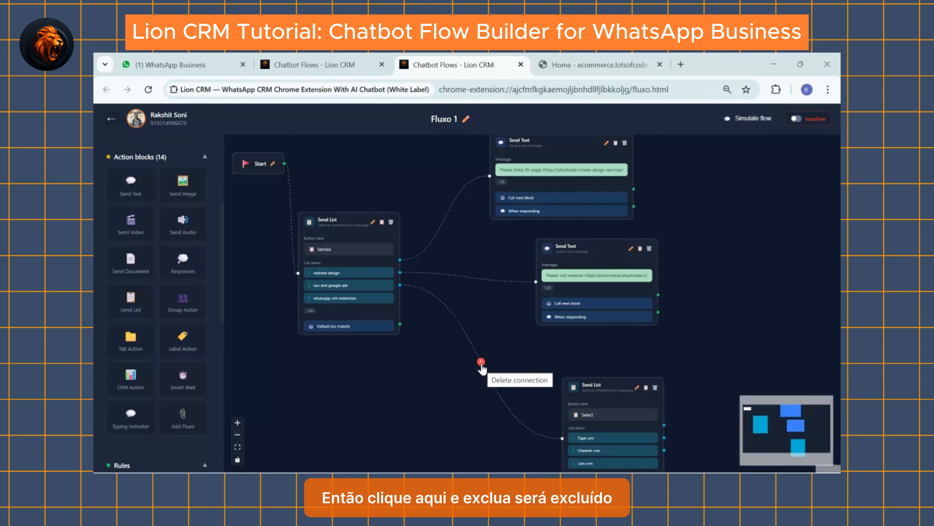
Delete the connection between the Service list's third option and the whatsapp crm Send List block, and link them again
left_click(481, 363)
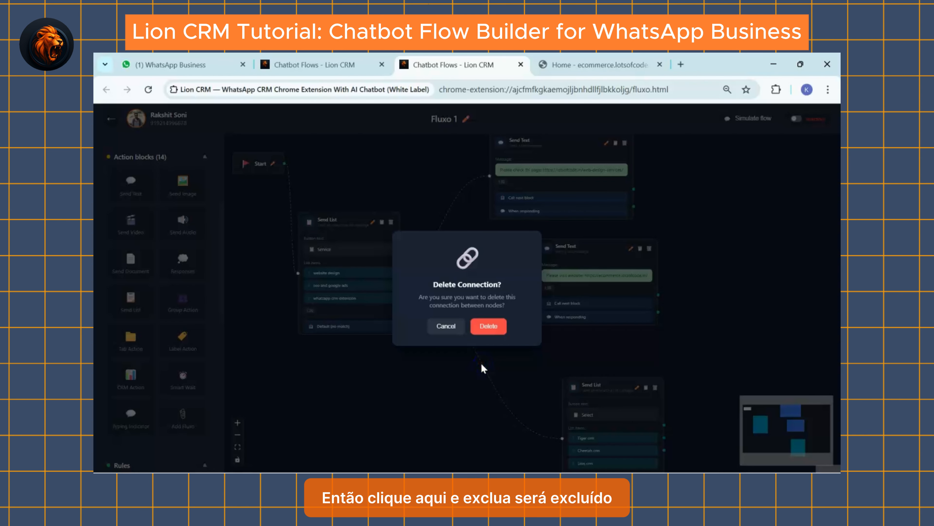
left_click(488, 329)
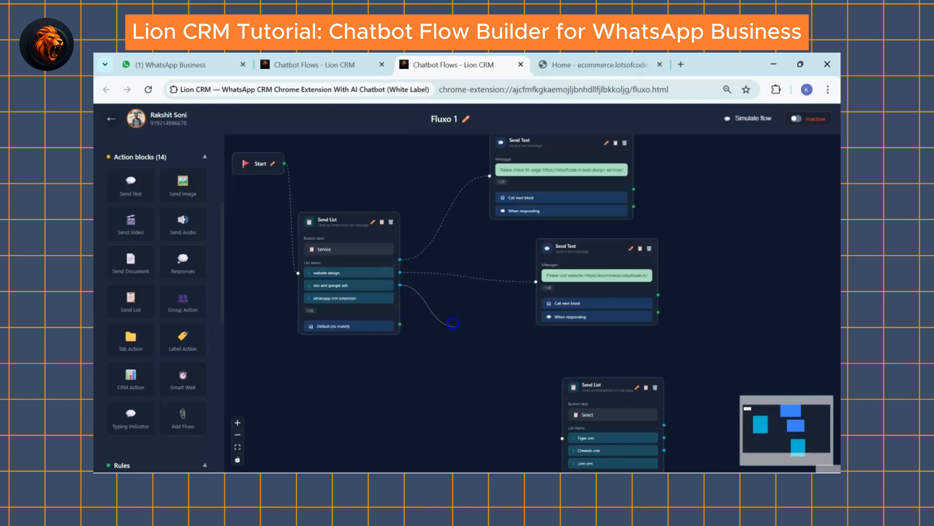
left_click_drag(453, 323, 566, 444)
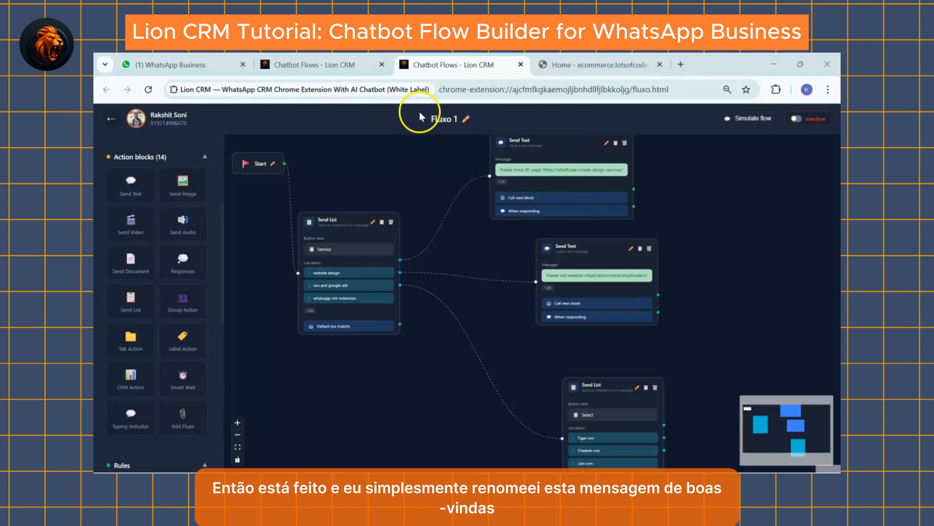
Rename the flow to "Welcome message" and enable it
left_click(464, 120)
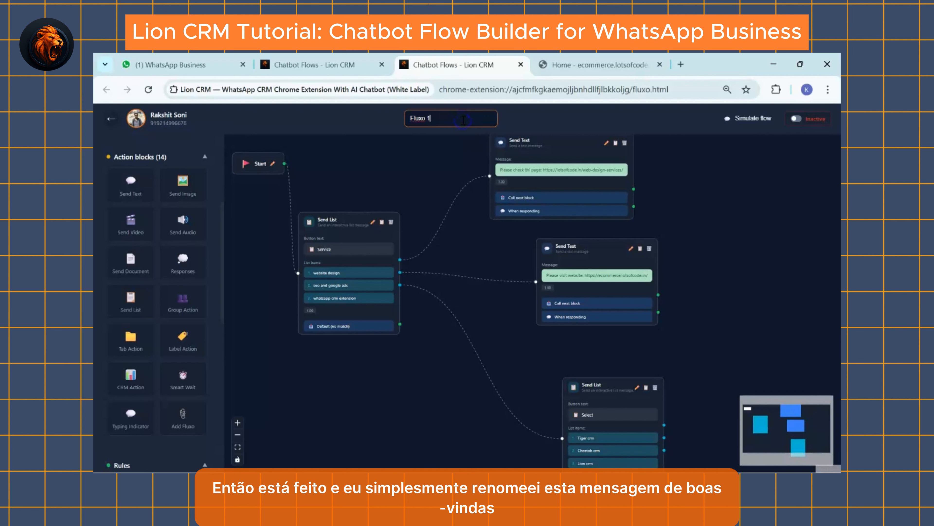
type("We")
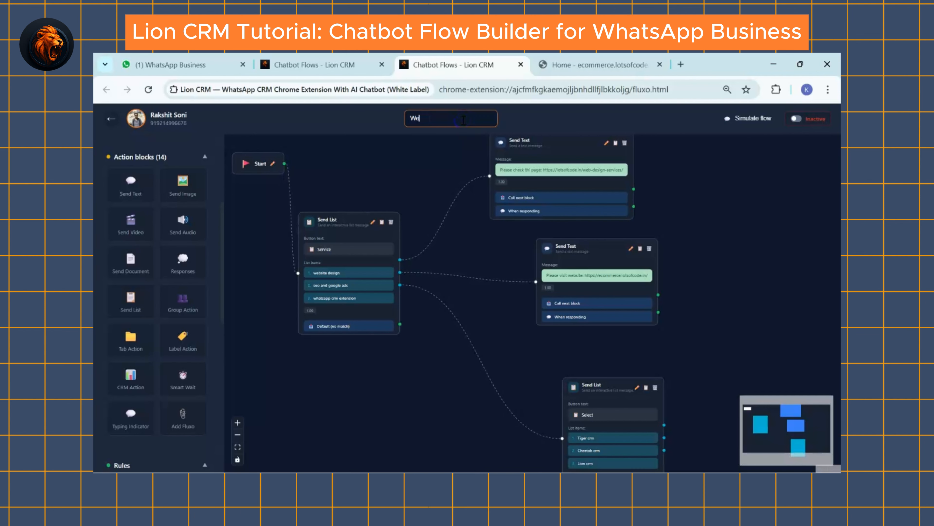
type("lcome message")
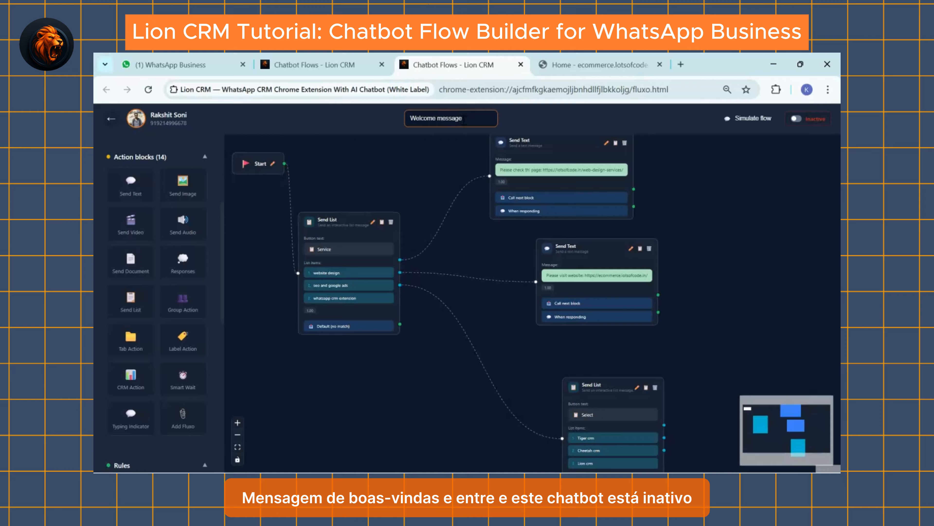
key("Return")
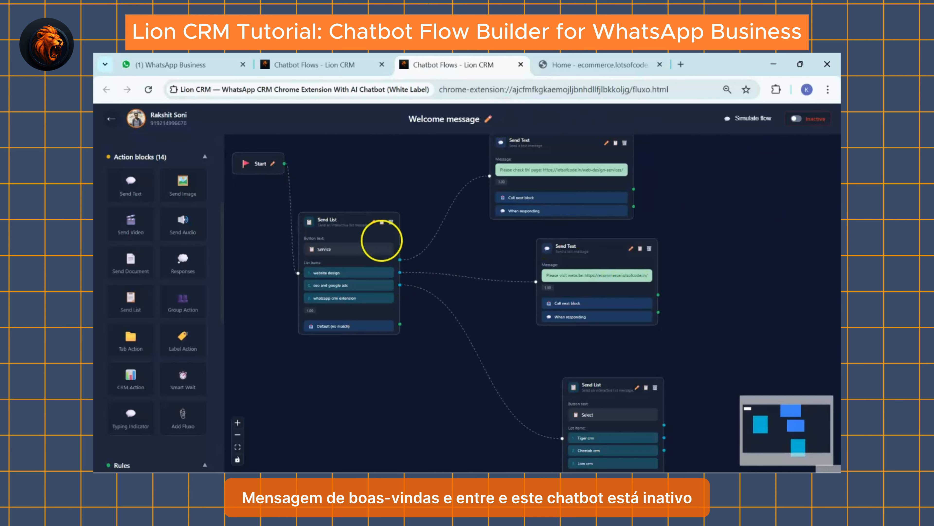
left_click(797, 120)
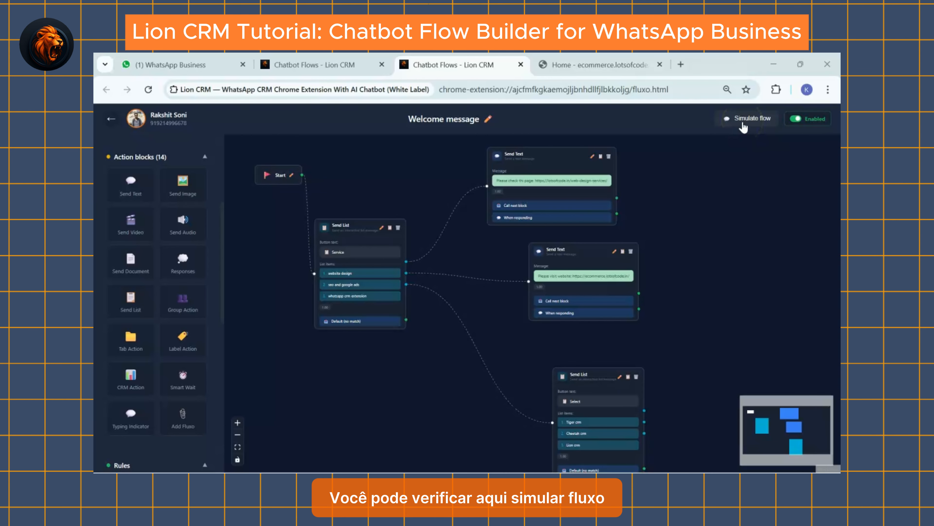
Open the flow simulation and send the message "hi"
left_click(743, 121)
left_click(463, 413)
type("h")
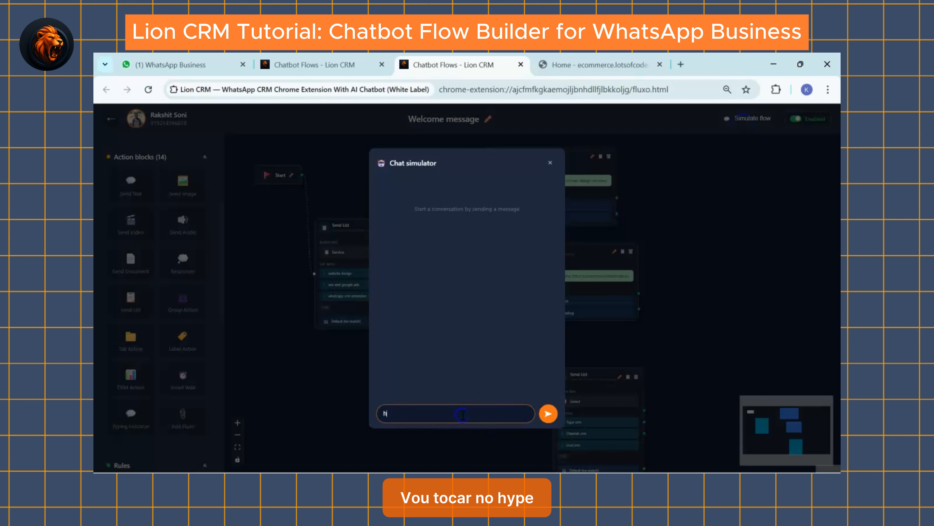
type("i")
key("Return")
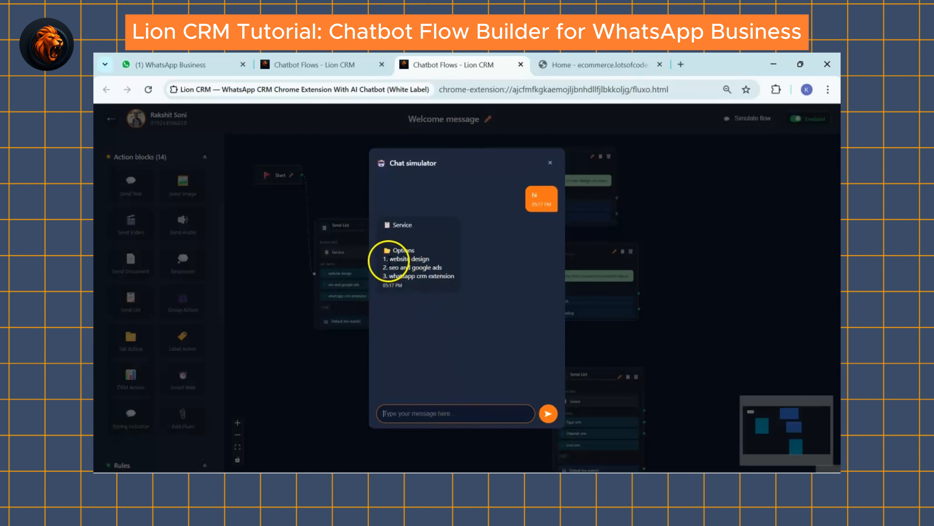
Reply "website design" in the chat simulator to test that option, and close the simulator
left_click_drag(389, 260, 412, 260)
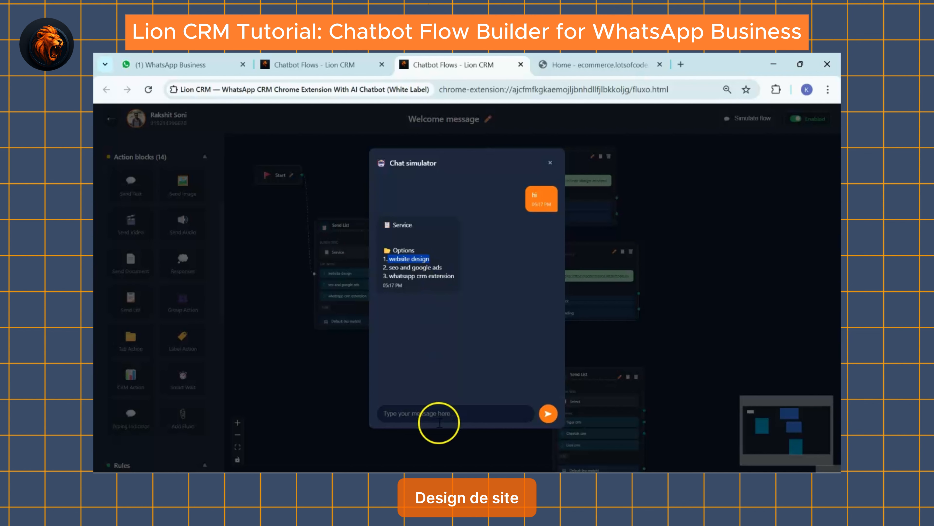
left_click(432, 416)
type("website design")
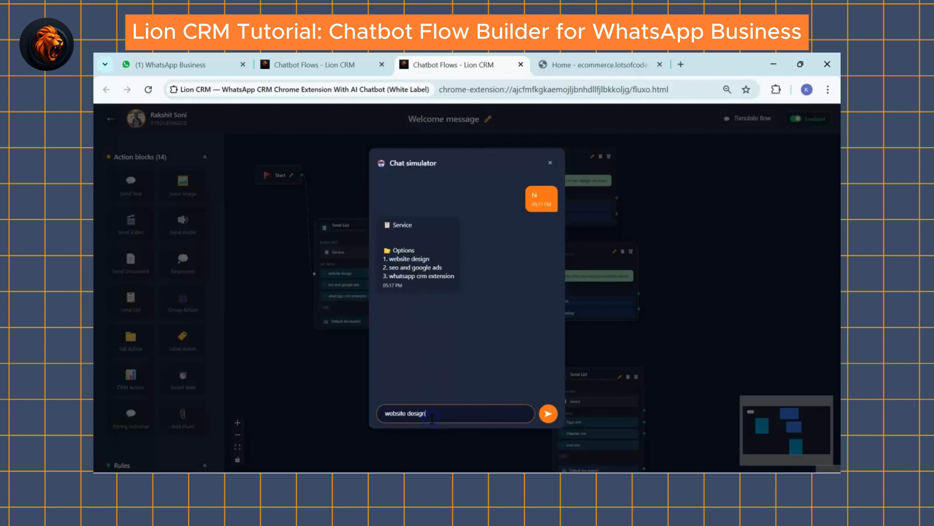
left_click(549, 413)
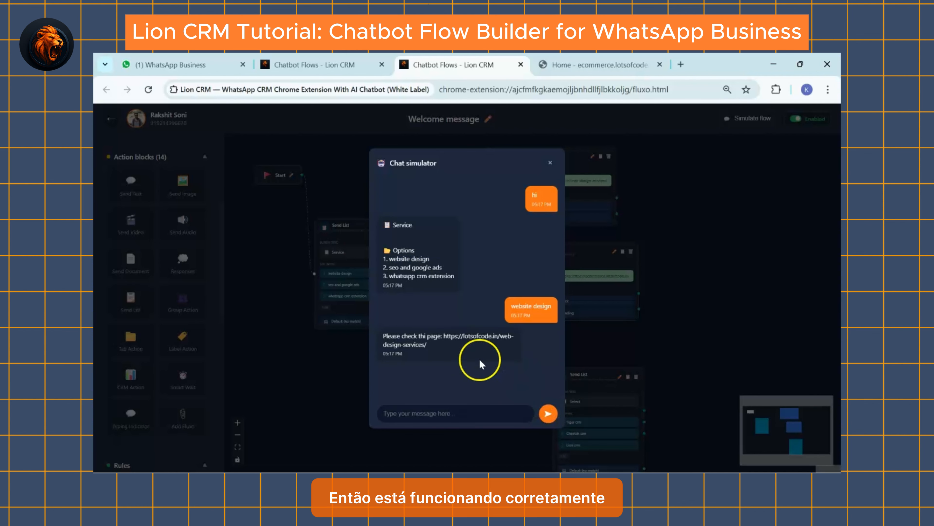
left_click(551, 163)
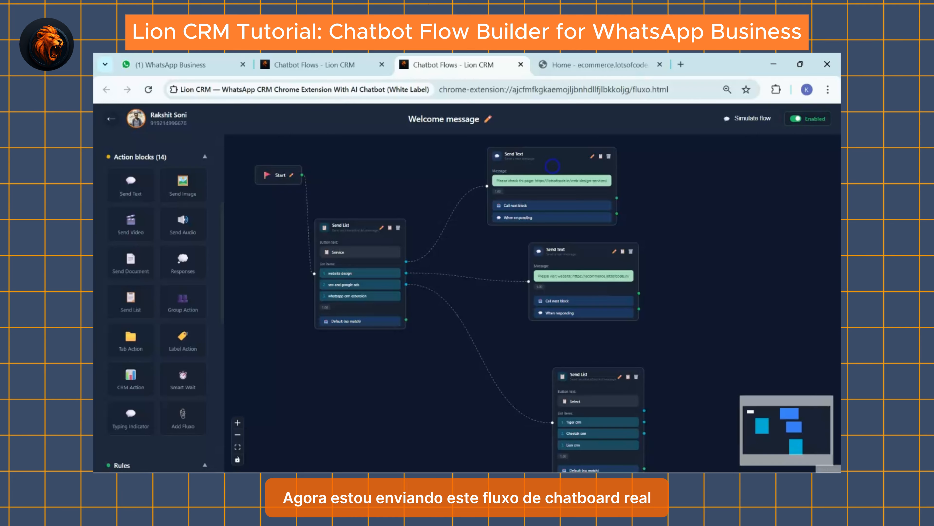
Switch to WhatsApp and view the options of the whatsapp crm list message in the test chat
left_click(179, 62)
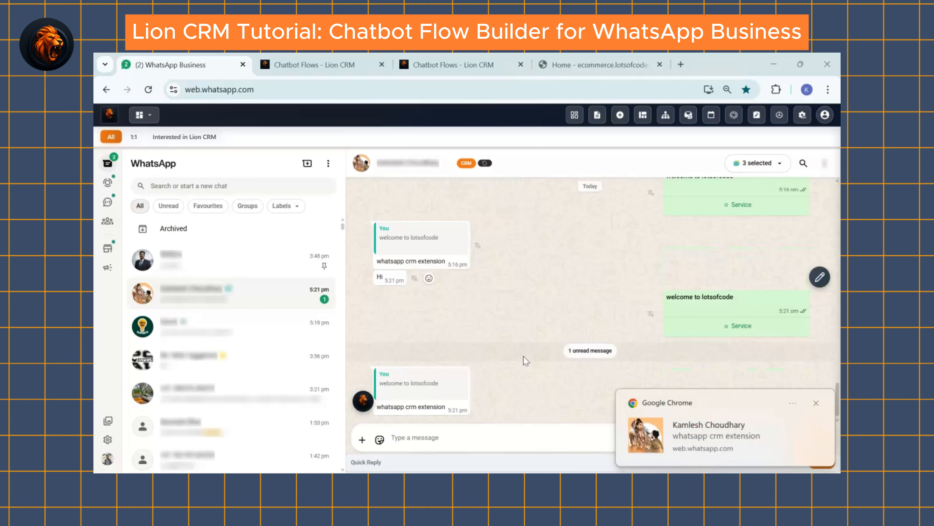
left_click(816, 403)
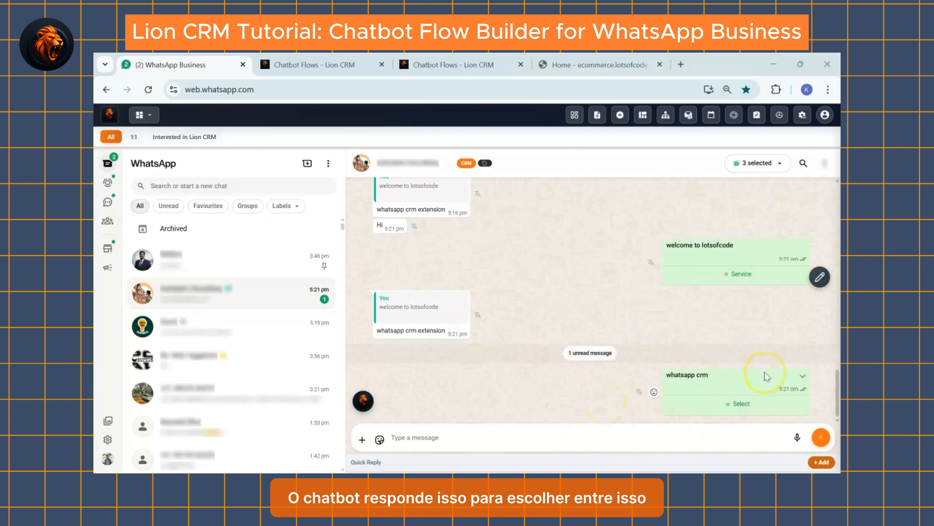
left_click(741, 405)
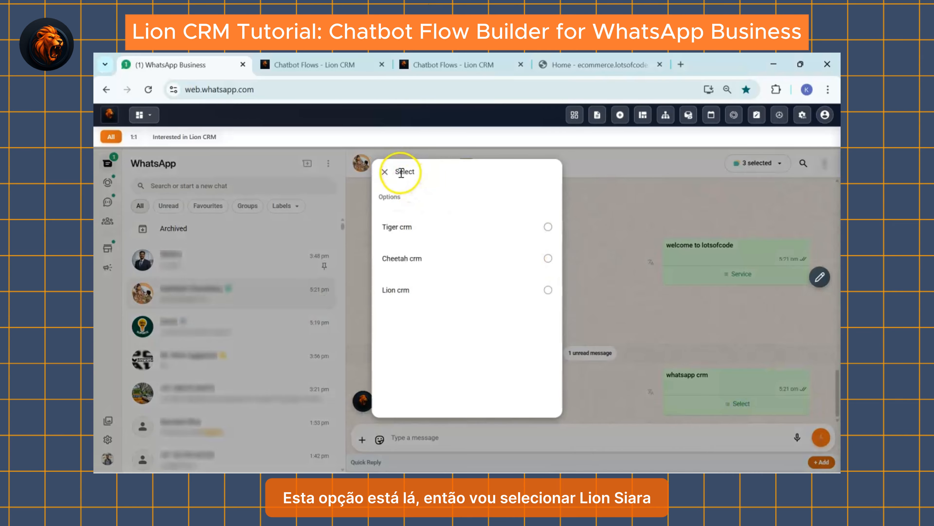
left_click(383, 173)
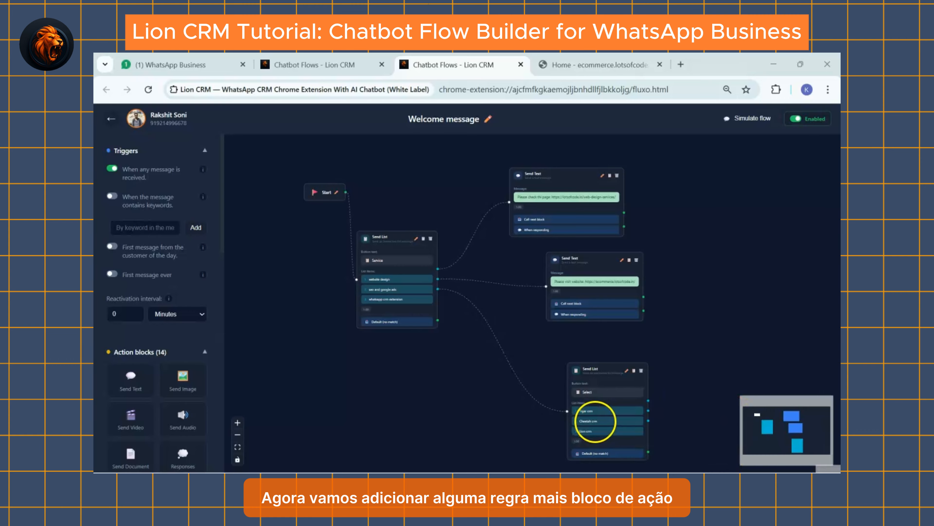
Add a Tab Action block beside the whatsapp crm Send List block and connect the list's third option to it
scroll(167, 341, "down", 5)
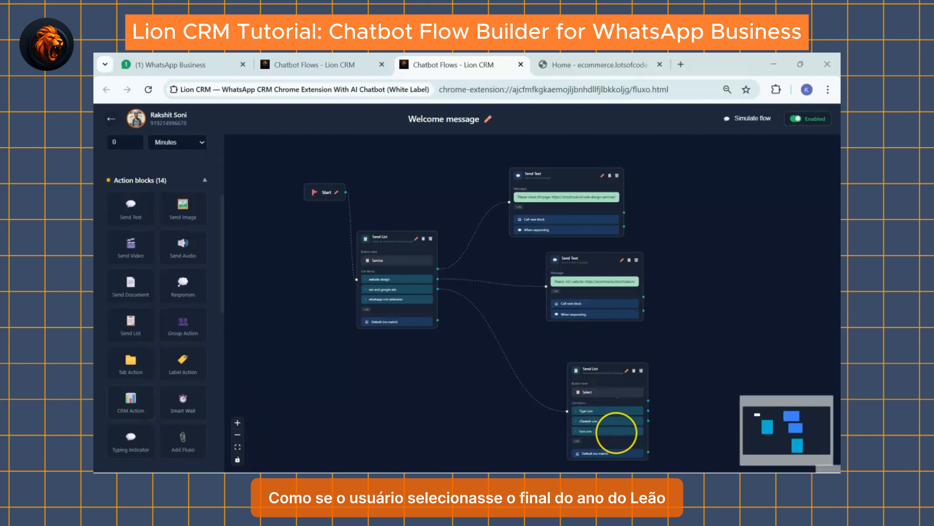
scroll(617, 433, "down", 1)
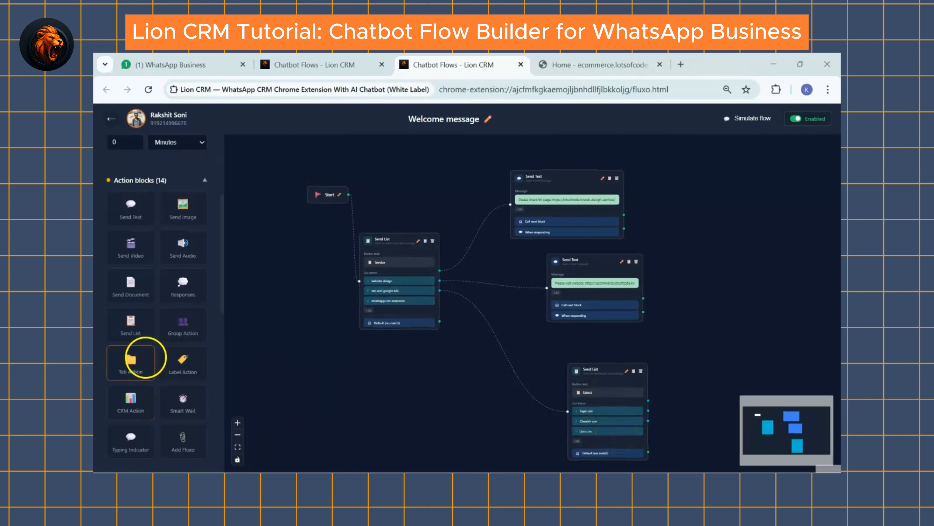
left_click_drag(130, 363, 651, 423)
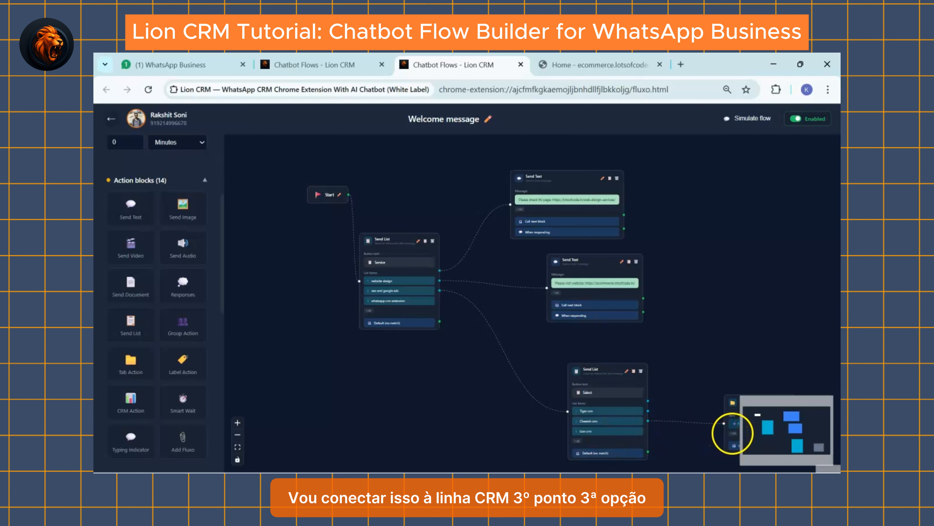
Set the Tab Action block to add contacts to the "Interested in Lion CRM" tab and save the block
left_click(733, 434)
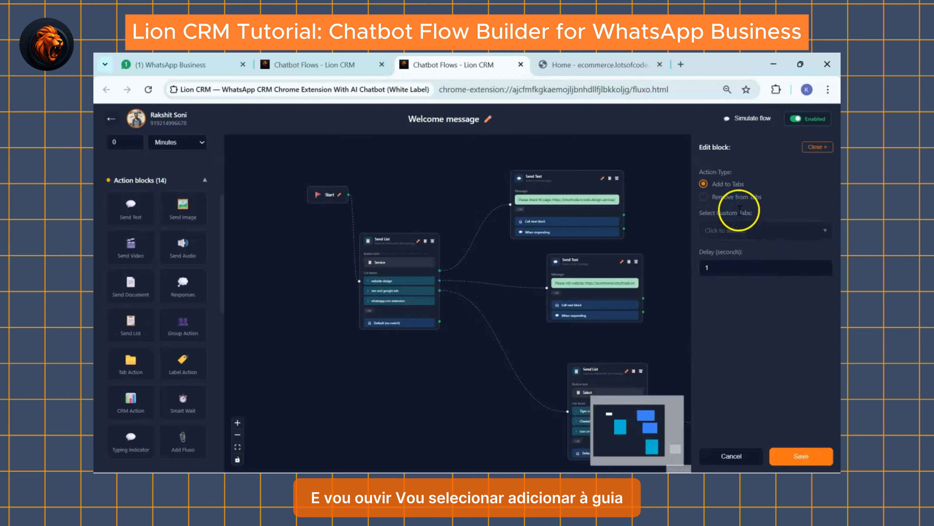
left_click(731, 230)
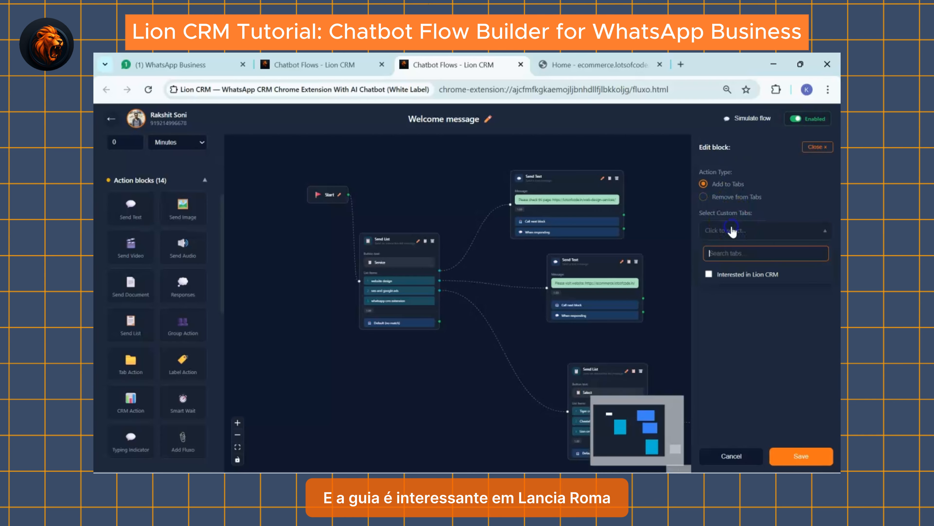
left_click(735, 274)
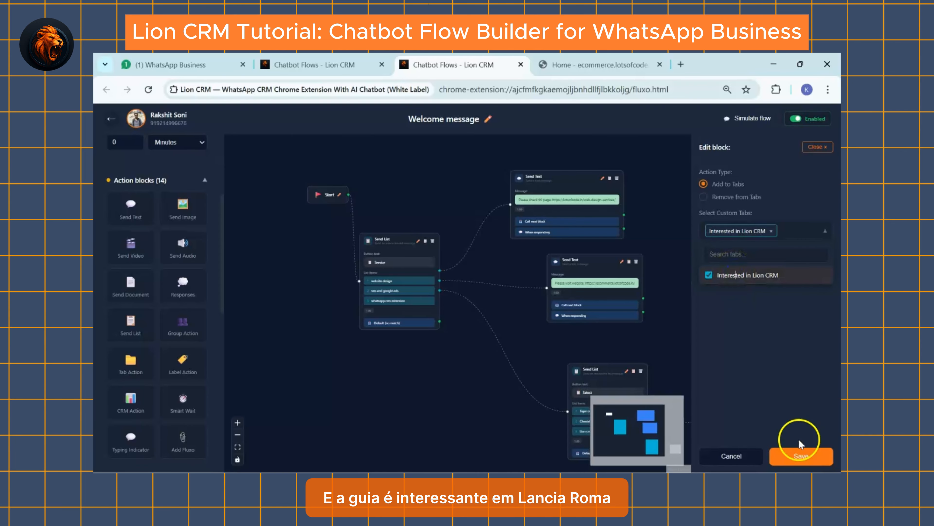
left_click(796, 456)
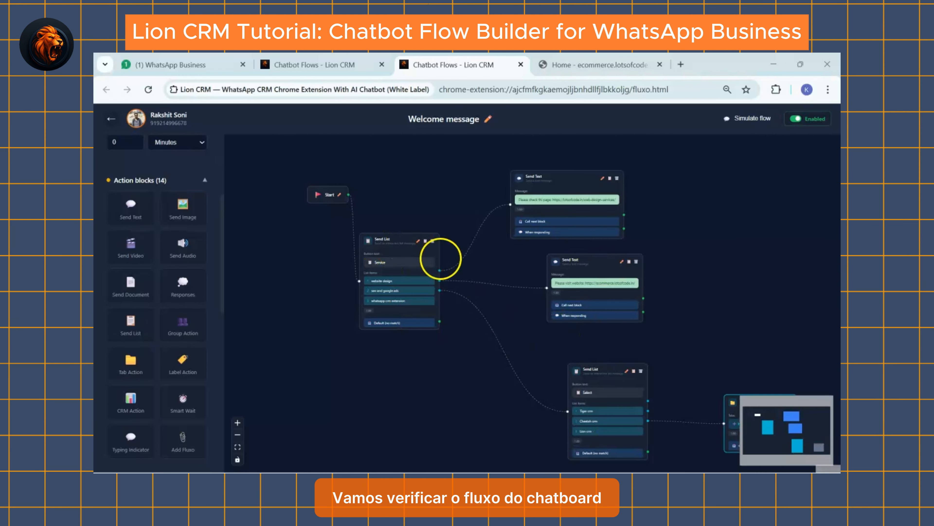
Switch to WhatsApp and check the "Interested in Lion CRM" tab before and after the test chat picks Lion crm
left_click(175, 59)
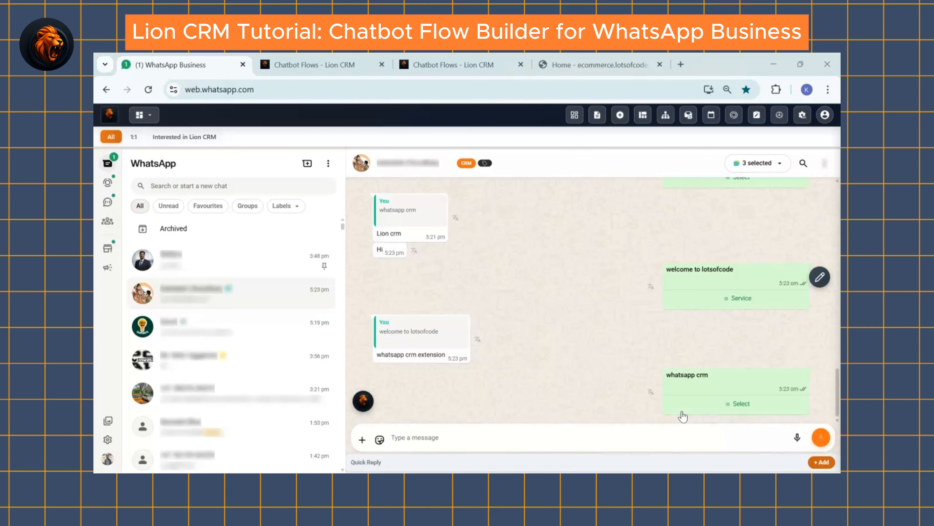
left_click(194, 137)
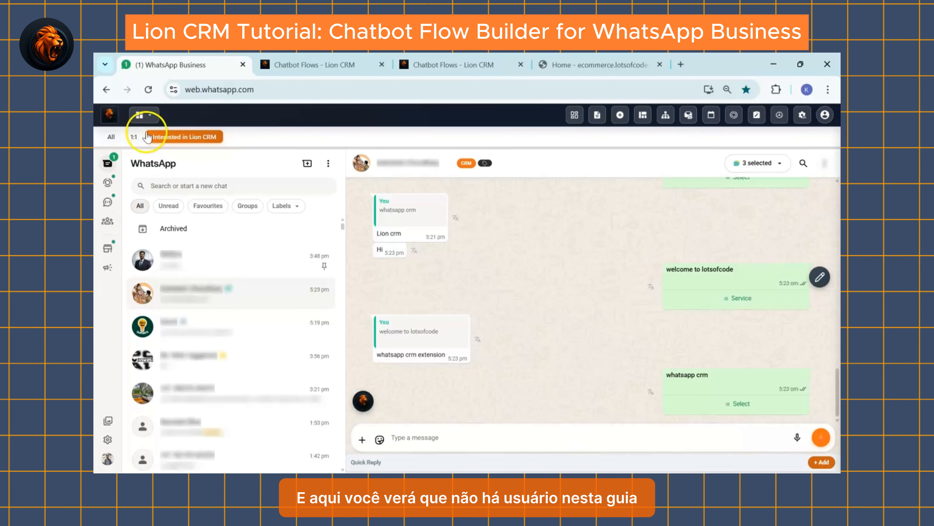
left_click(112, 137)
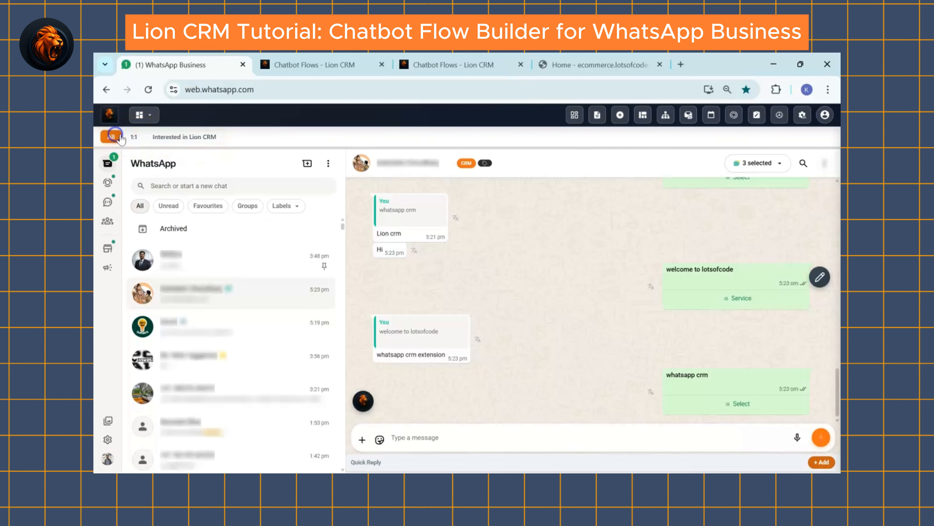
left_click(162, 138)
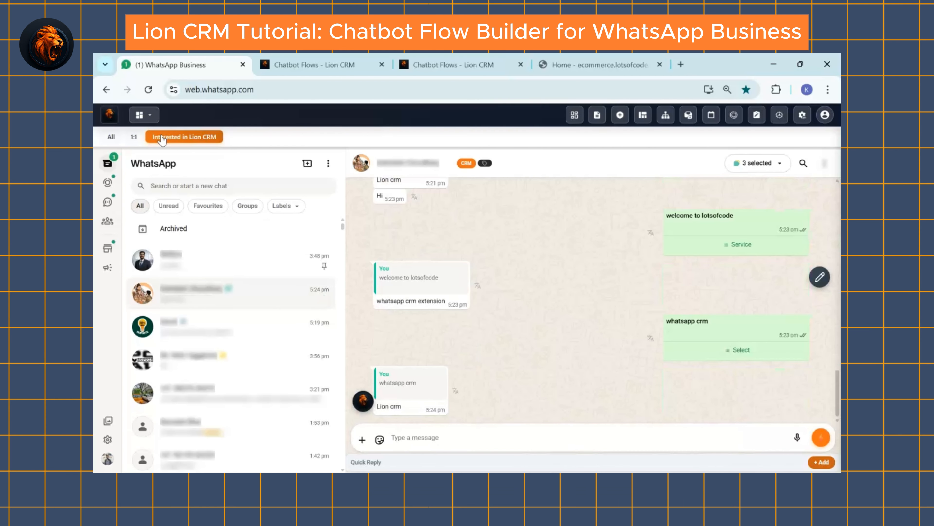
left_click(201, 140)
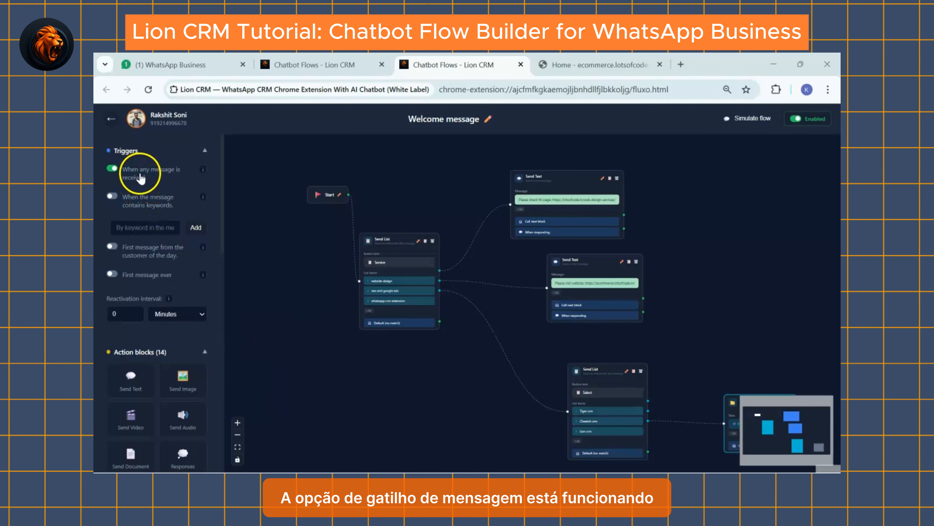
Turn off the trigger for any received message and add "12" as a keyword trigger
left_click(112, 169)
left_click(135, 228)
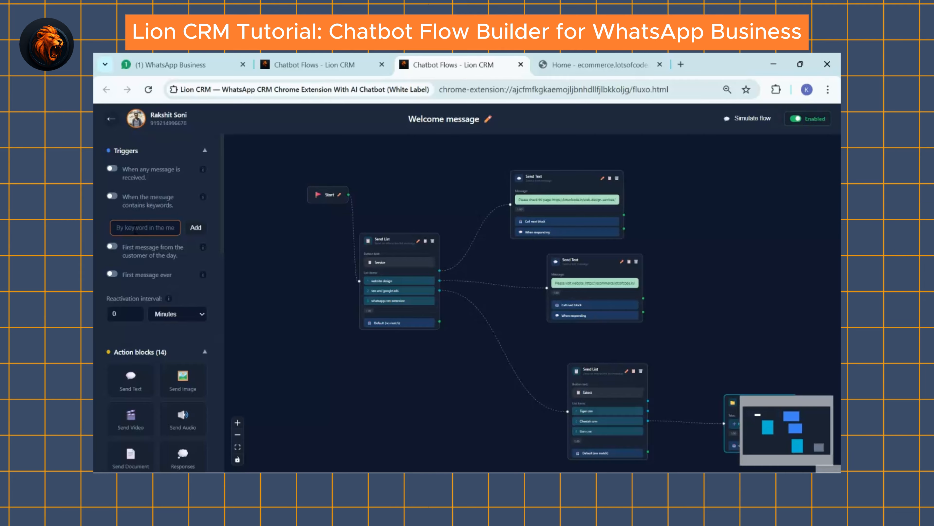
type("12")
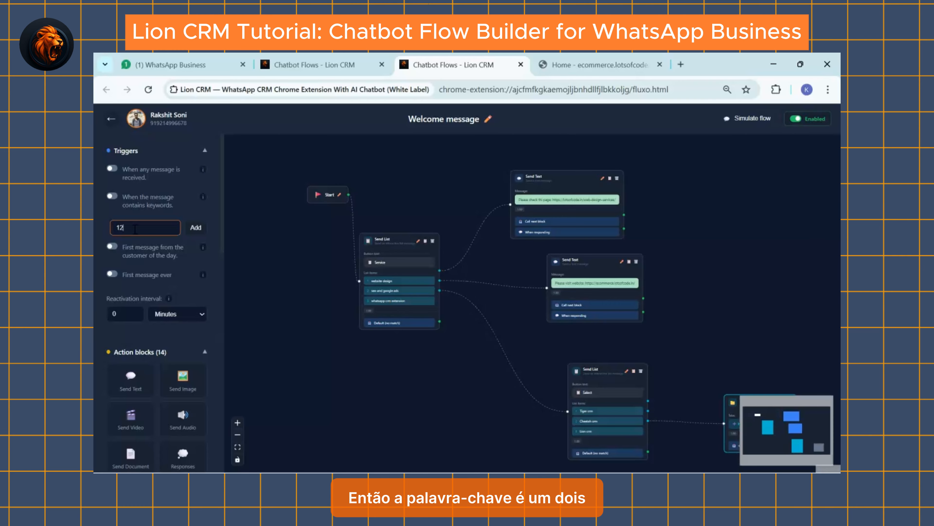
key("Return")
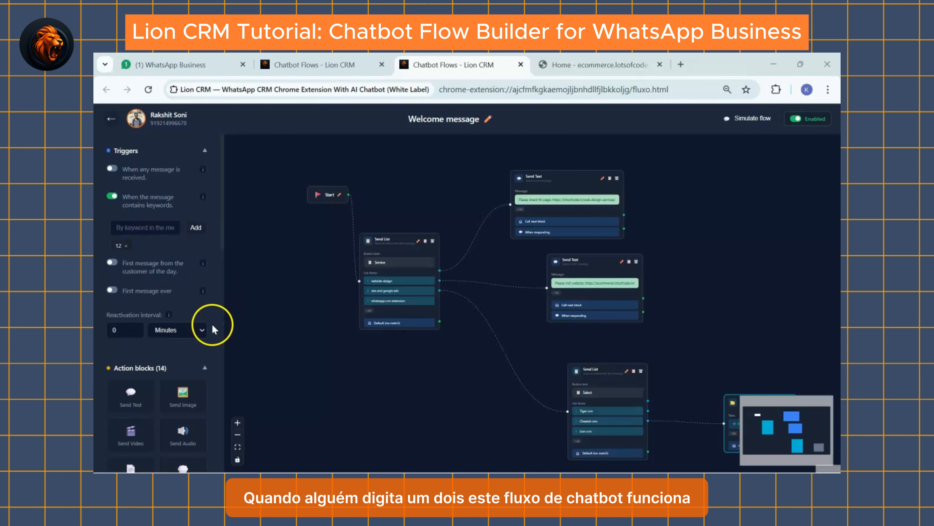
Check the replies to the keyword "12" in the WhatsApp test chat and return to the flow builder
left_click(183, 61)
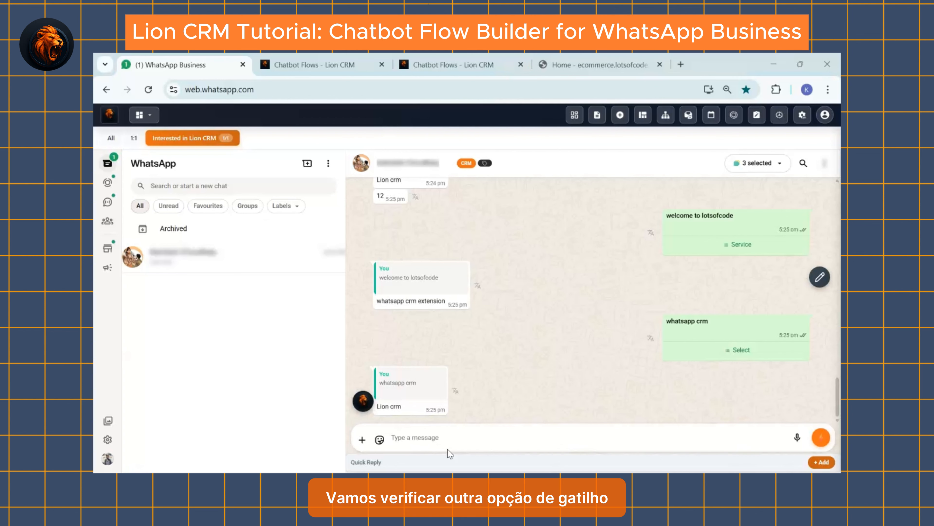
left_click(502, 57)
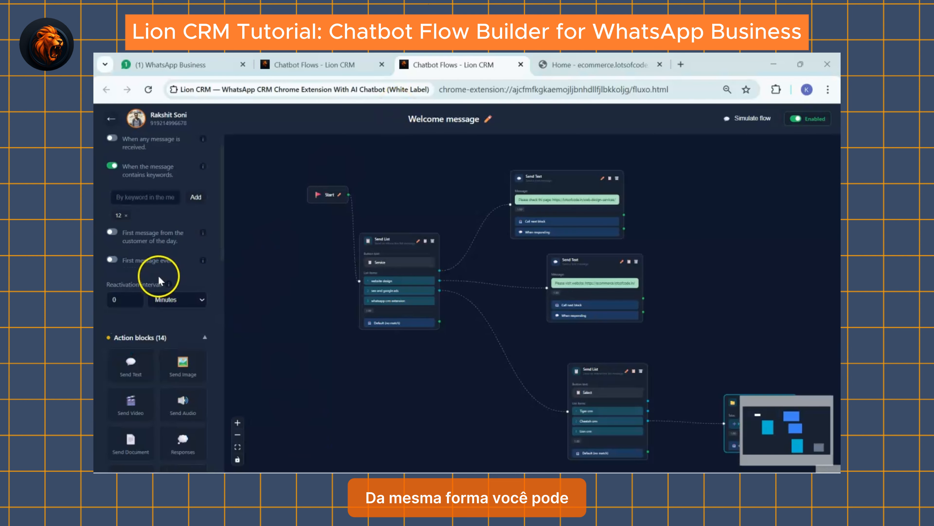
Try the triggers for the customer's first message of the day and for the first message ever
left_click(117, 237)
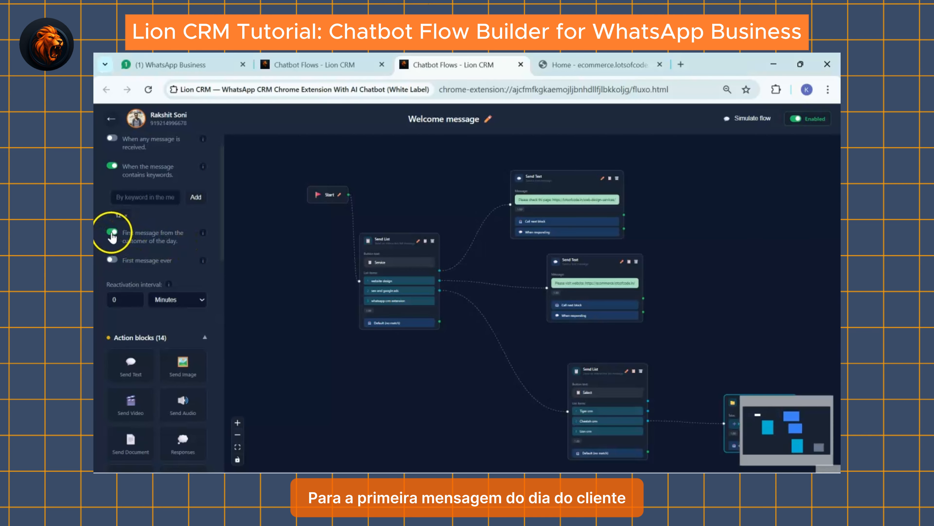
left_click(113, 233)
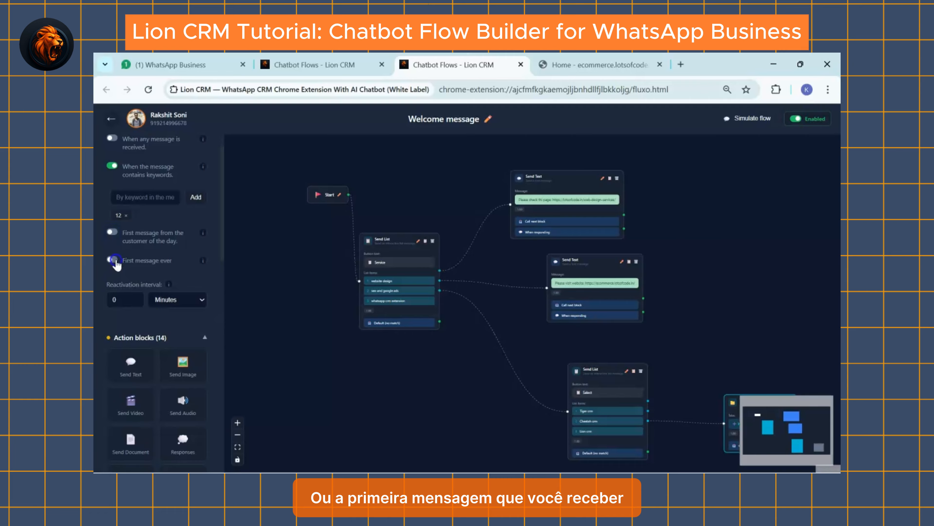
left_click(113, 260)
Read the help text explaining the reactivation interval
scroll(121, 221, "down", 3)
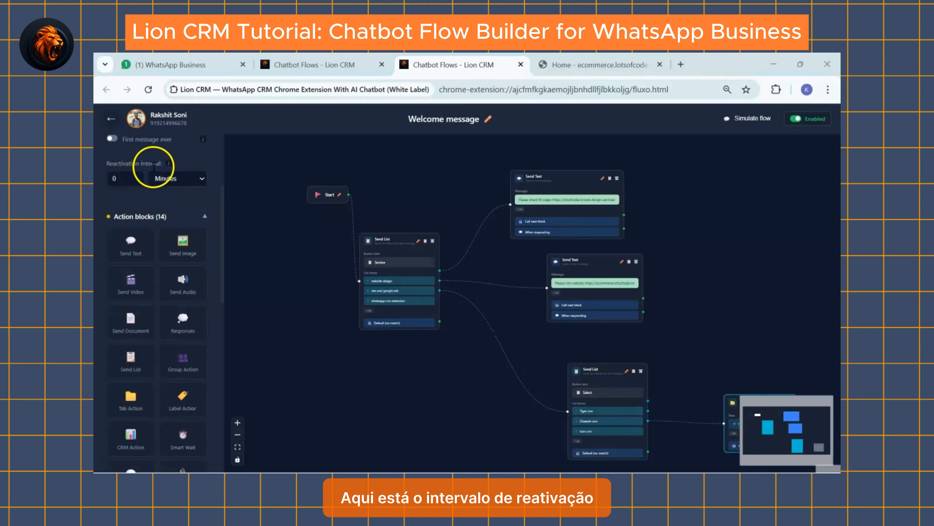
mouse_move(169, 164)
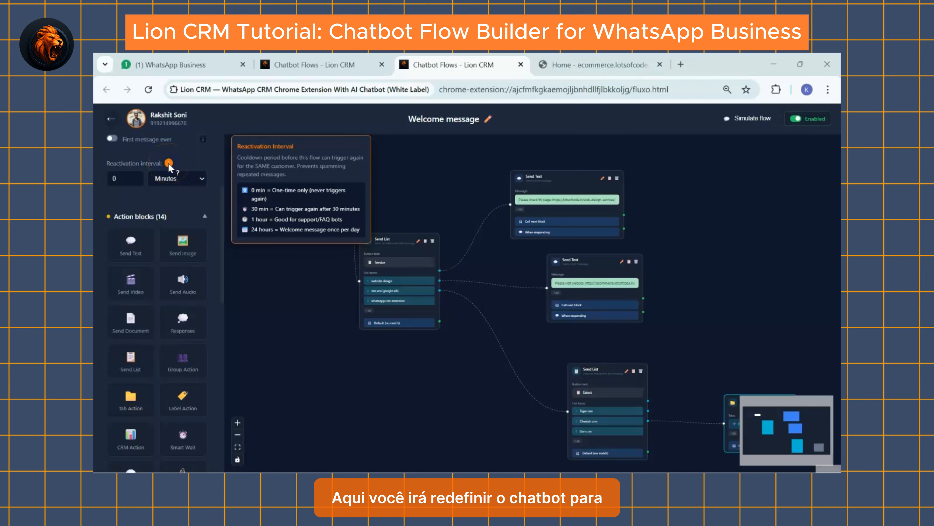
scroll(162, 232, "down", 3)
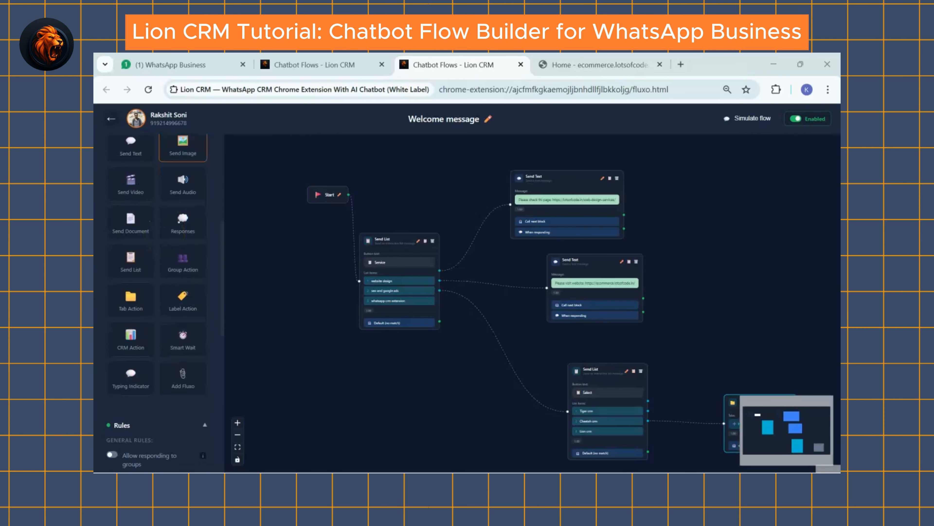
Try the general rule that allows responding to groups, and switch it off again
scroll(159, 295, "down", 7)
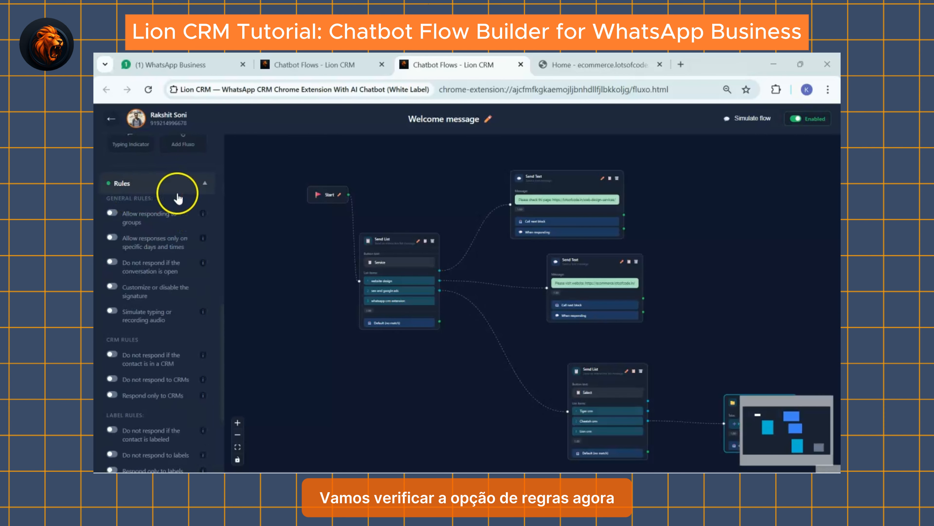
left_click(113, 213)
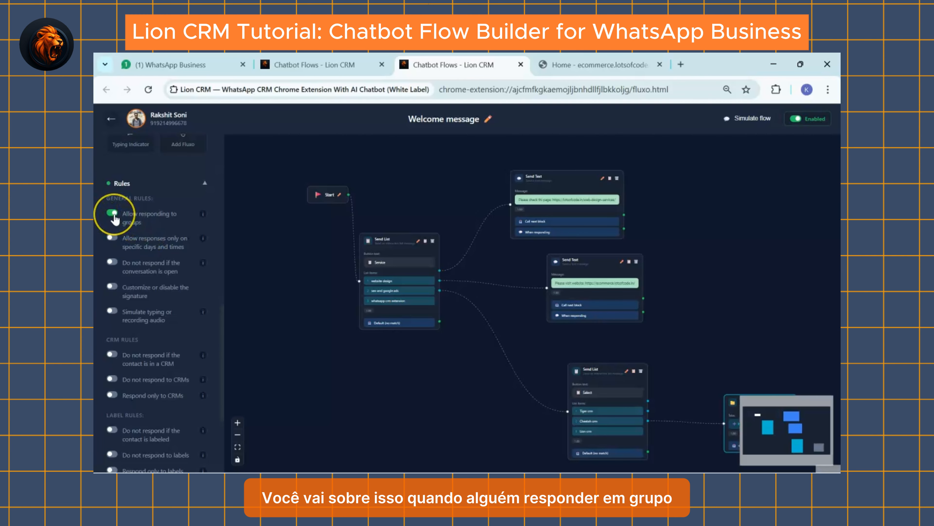
left_click(115, 215)
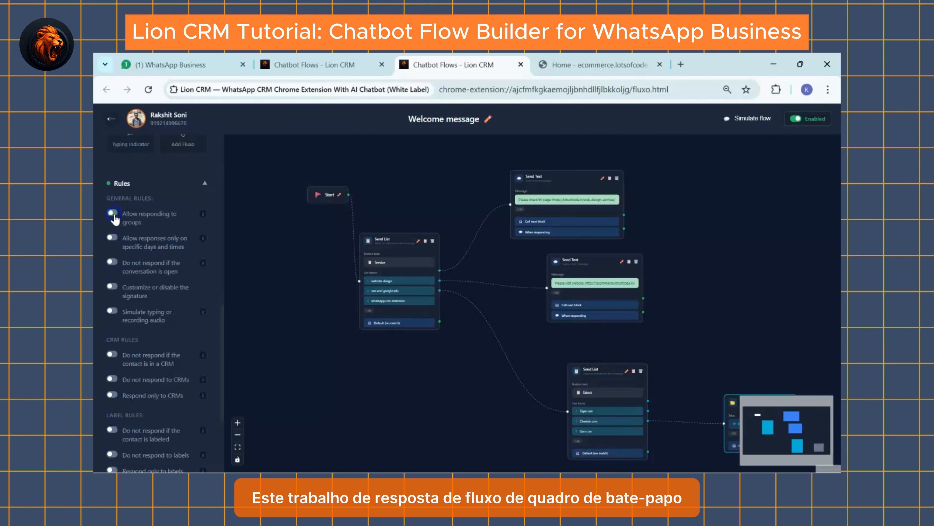
Allow responses only on specific days and times, check today's weekday, and deactivate Saturday in the schedule
scroll(114, 218, "down", 2)
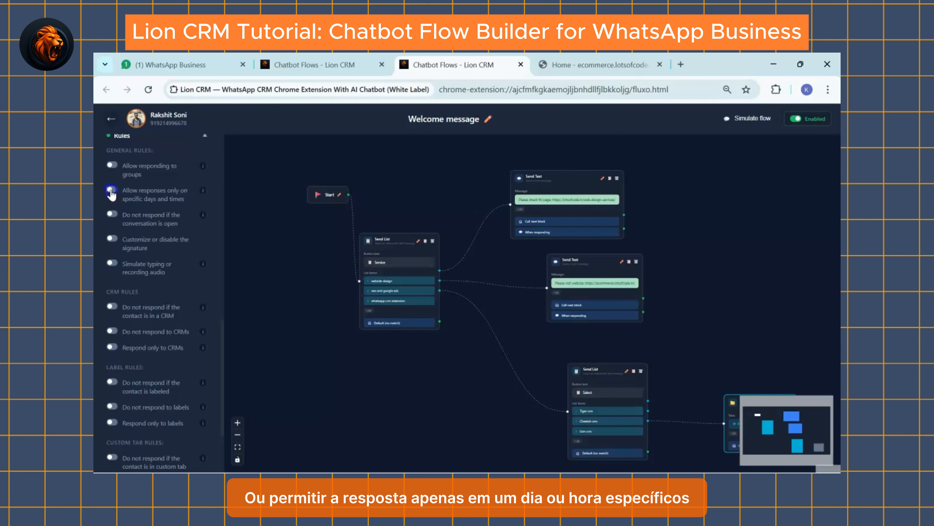
left_click(111, 191)
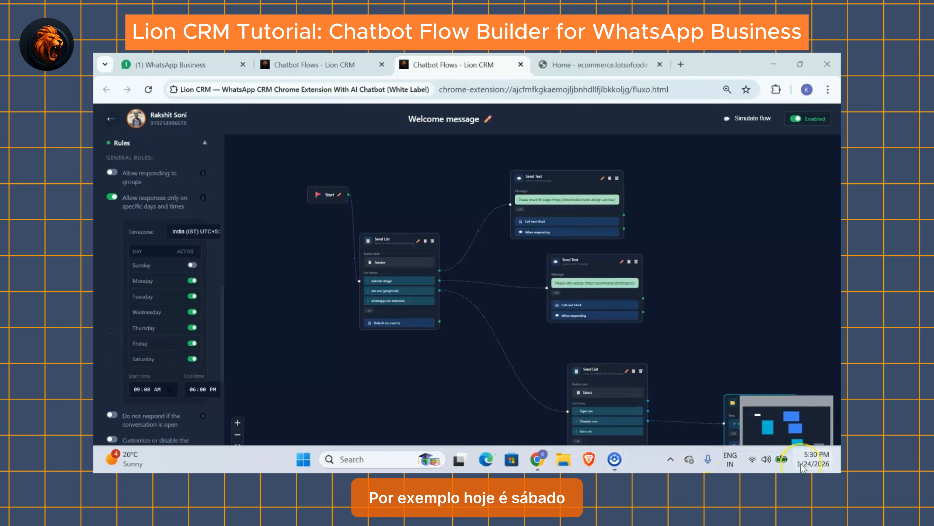
left_click(803, 466)
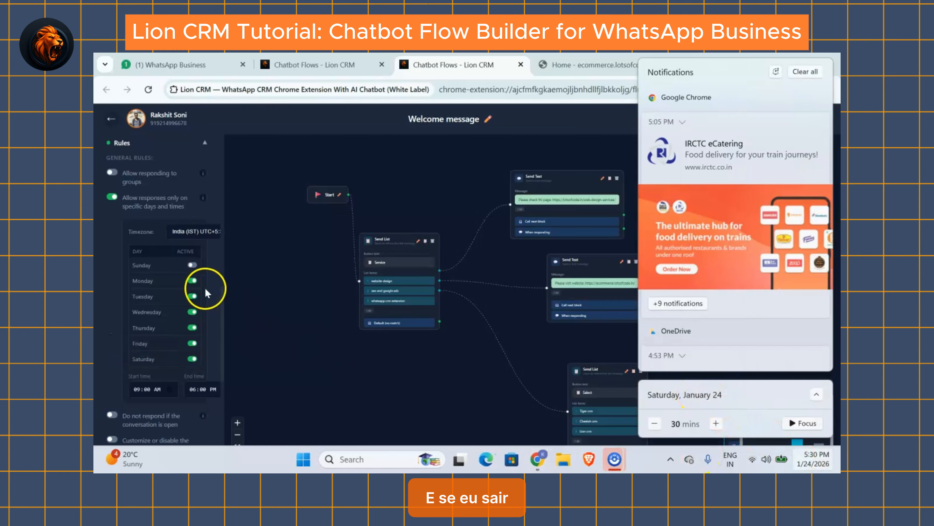
scroll(207, 292, "down", 3)
left_click(192, 268)
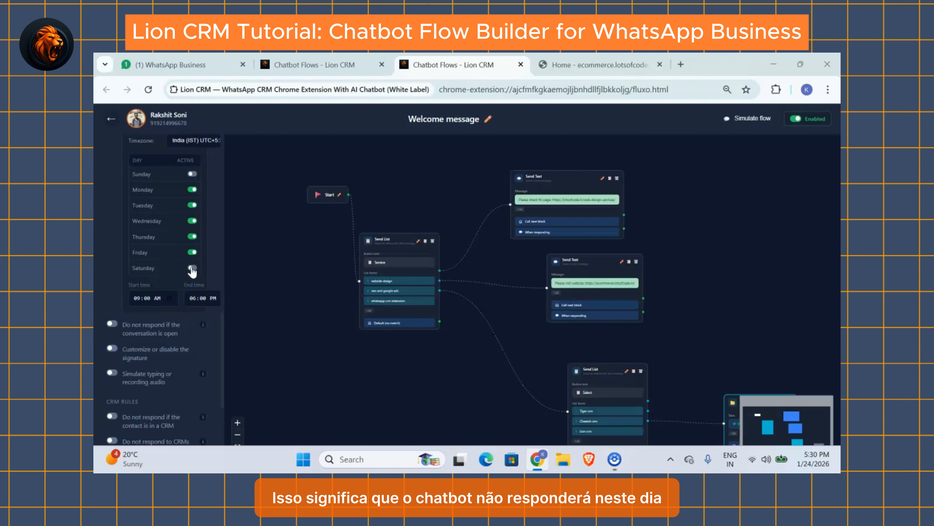
scroll(173, 261, "down", 1)
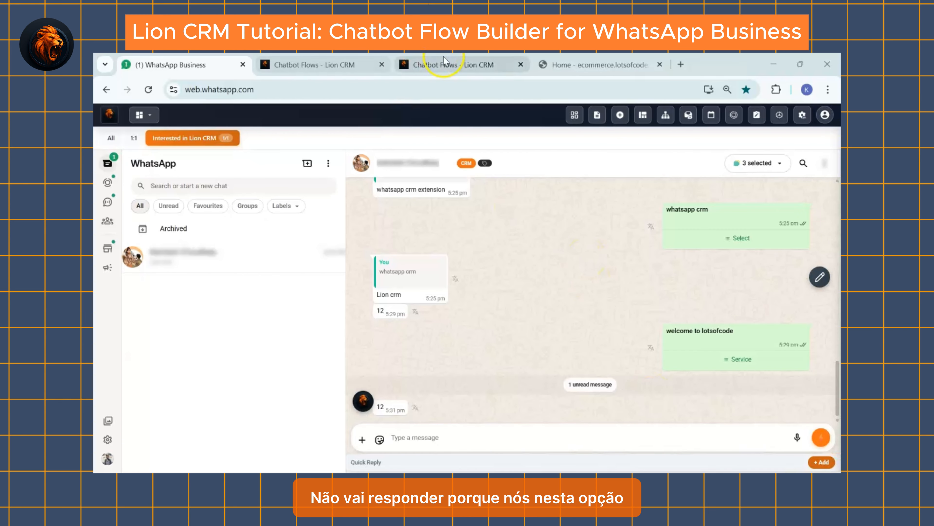
Return from the WhatsApp test chat to the flow builder and turn off the specific days and times rule
left_click(445, 62)
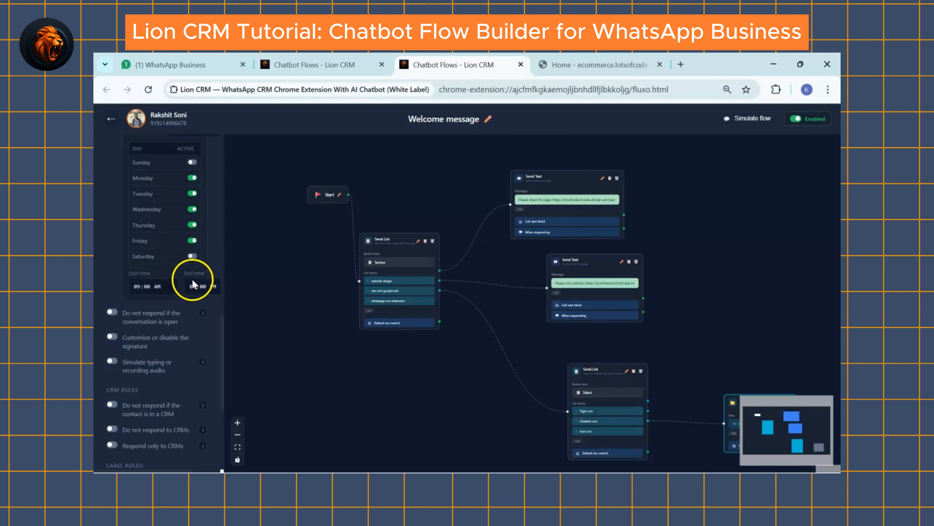
scroll(154, 228, "up", 5)
left_click(112, 184)
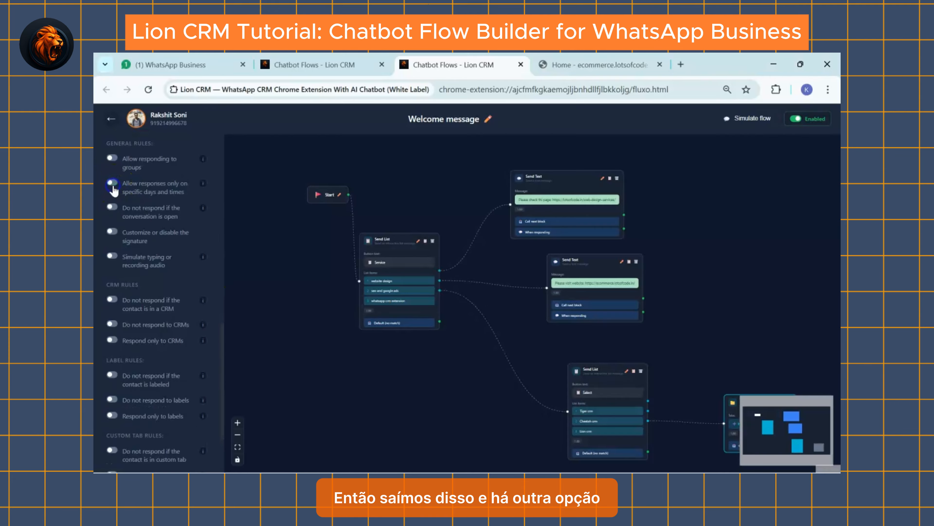
Test the "Do not respond if the conversation is open" rule against the WhatsApp test chat, and turn it off again
scroll(133, 211, "down", 1)
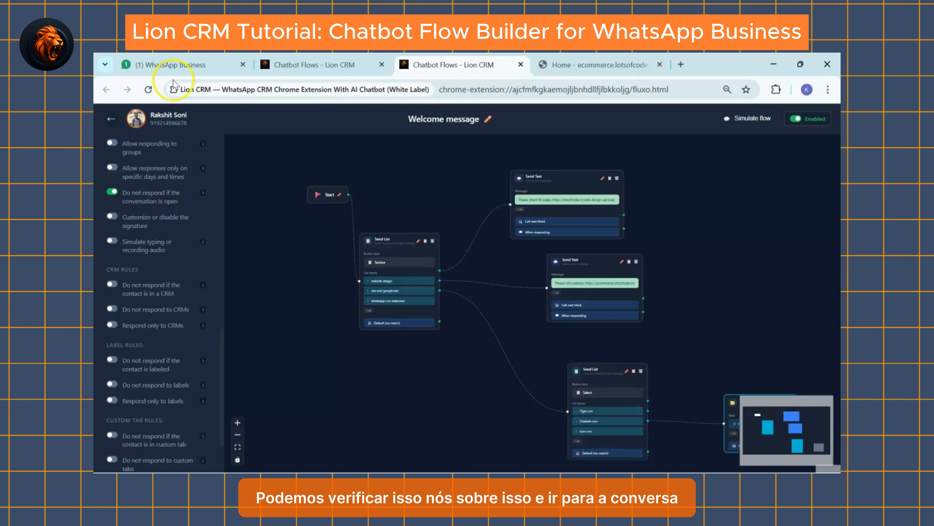
left_click(176, 61)
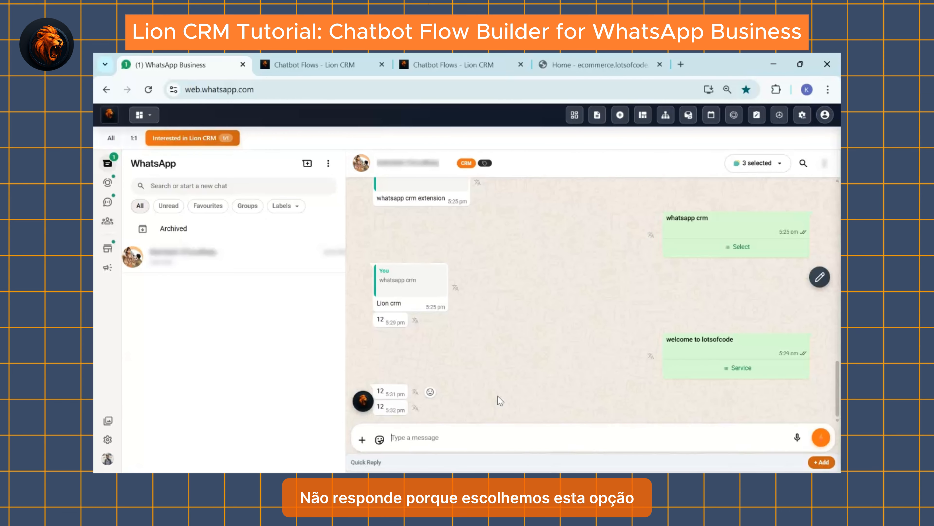
left_click(428, 58)
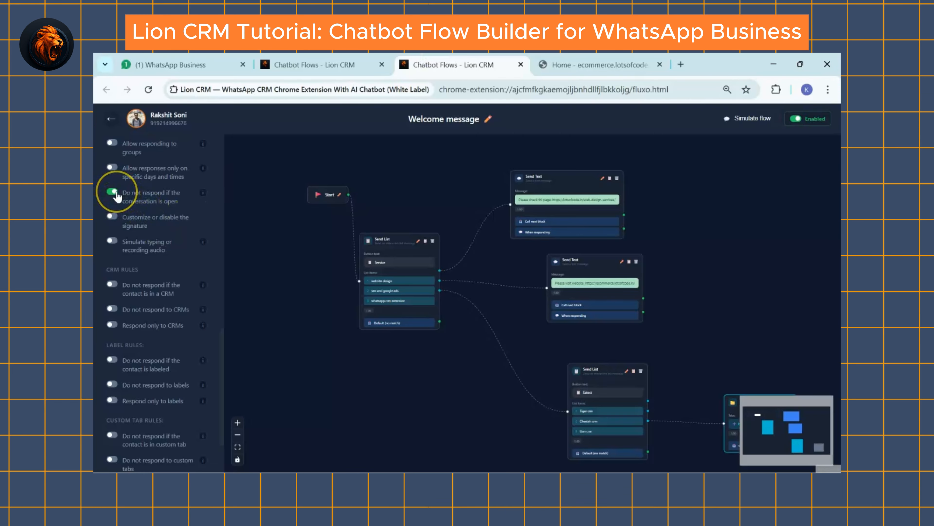
left_click(112, 192)
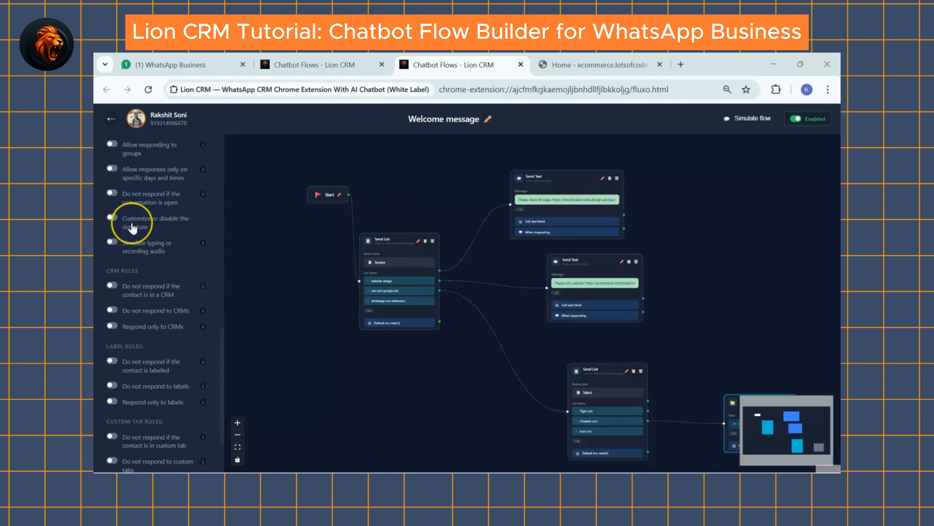
Turn on the general rule "Simulate typing or recording audio"
scroll(133, 228, "up", 1)
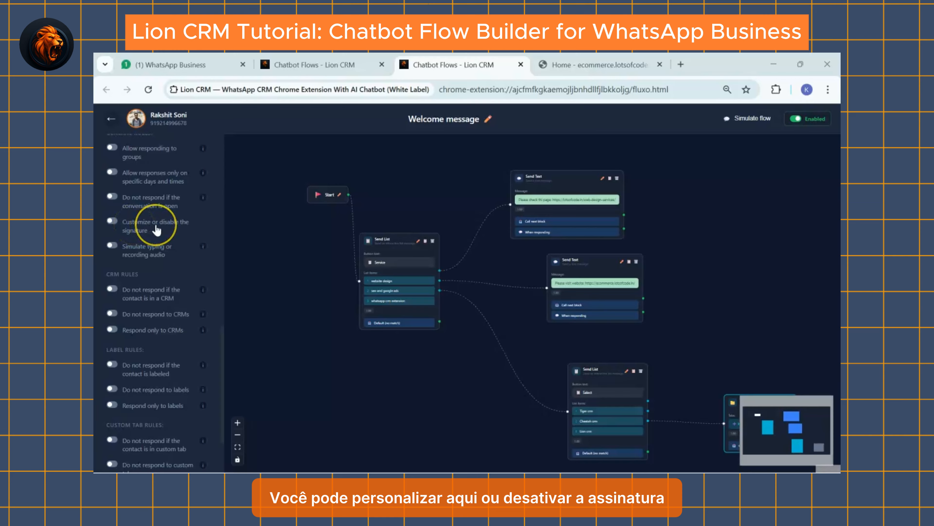
scroll(157, 230, "down", 1)
scroll(157, 229, "down", 1)
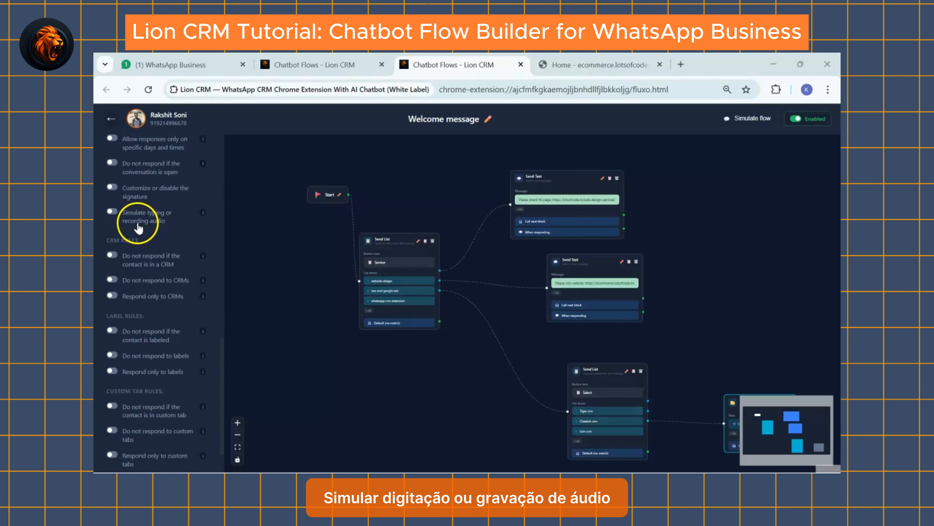
left_click(112, 213)
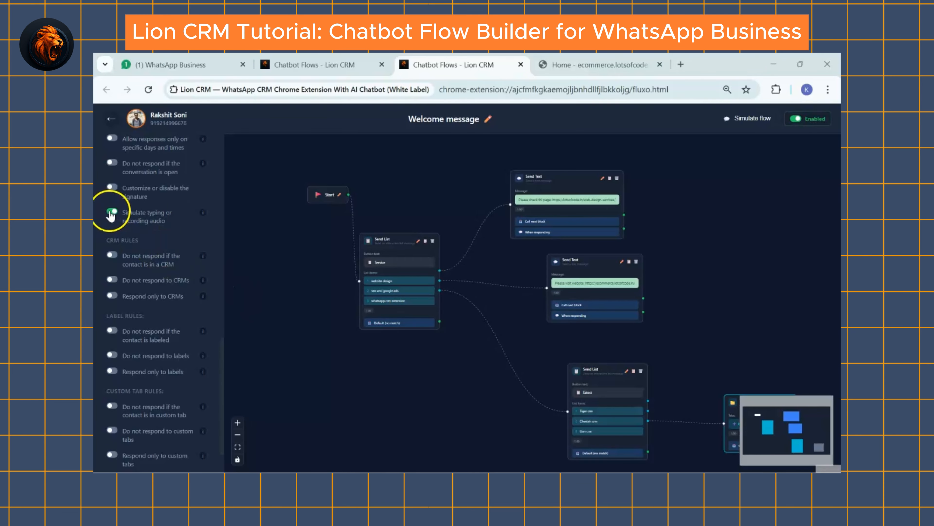
Enable the "Do not respond to CRMs" rule and select the "Lion crm interested" CRM for it
scroll(139, 227, "down", 1)
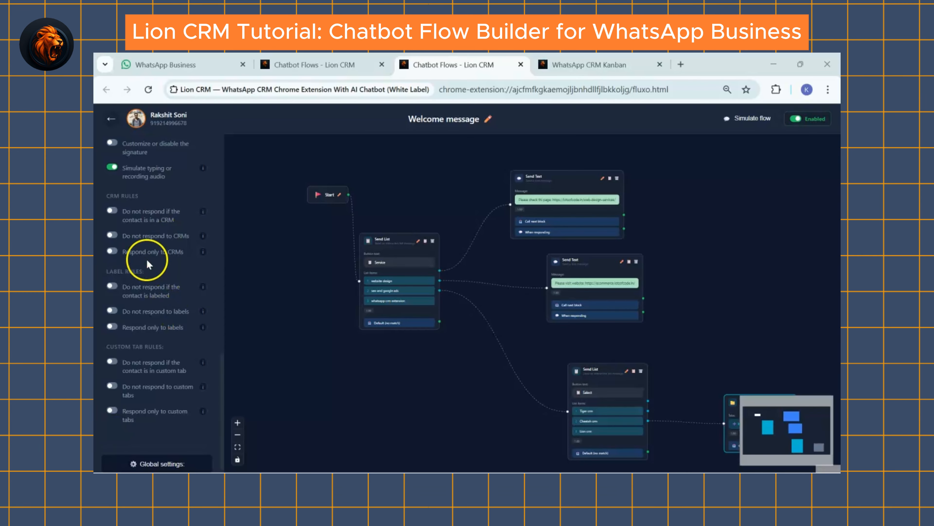
left_click(114, 237)
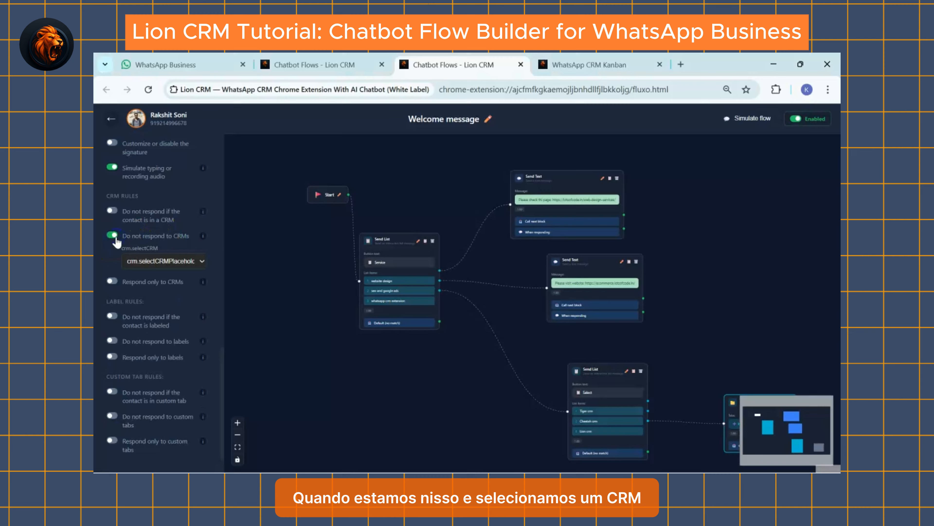
left_click(137, 261)
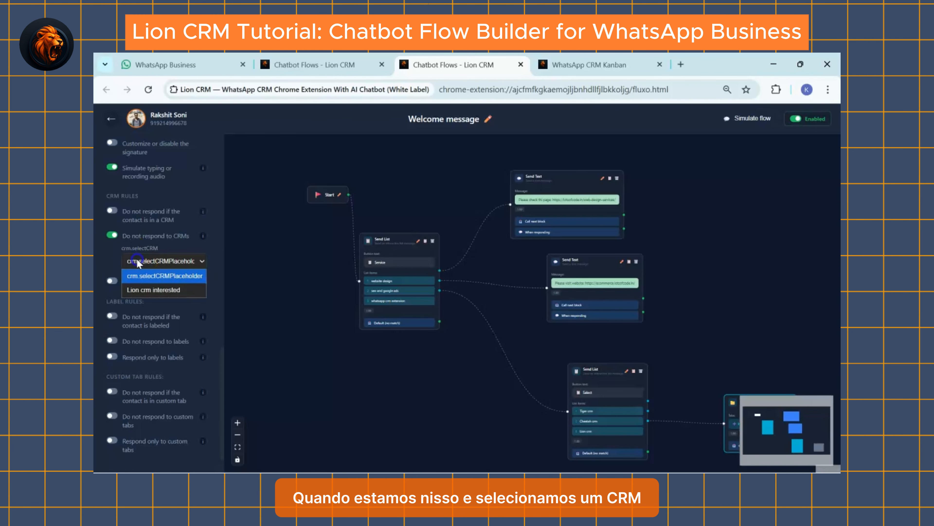
left_click(139, 291)
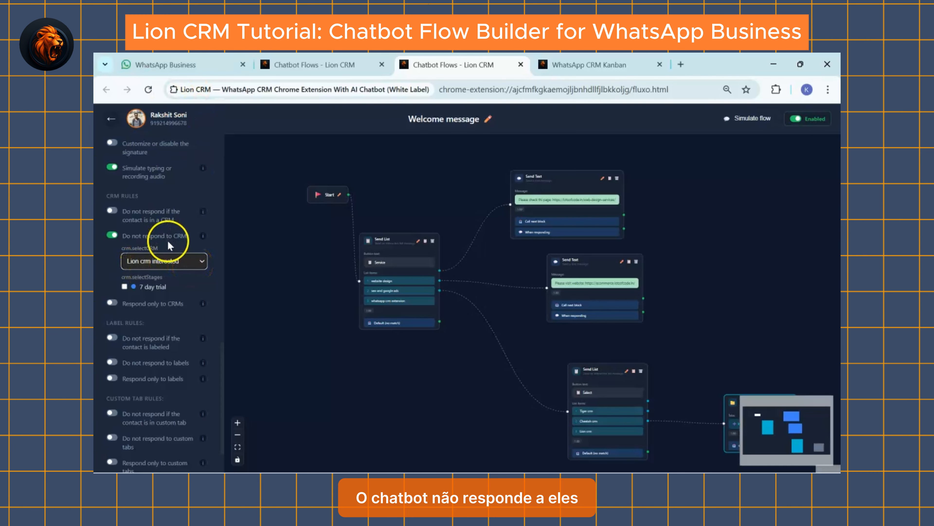
Check the test contact in the WhatsApp chat and the CRM Kanban's 7 day trial stage, and return to the flow builder
left_click(158, 65)
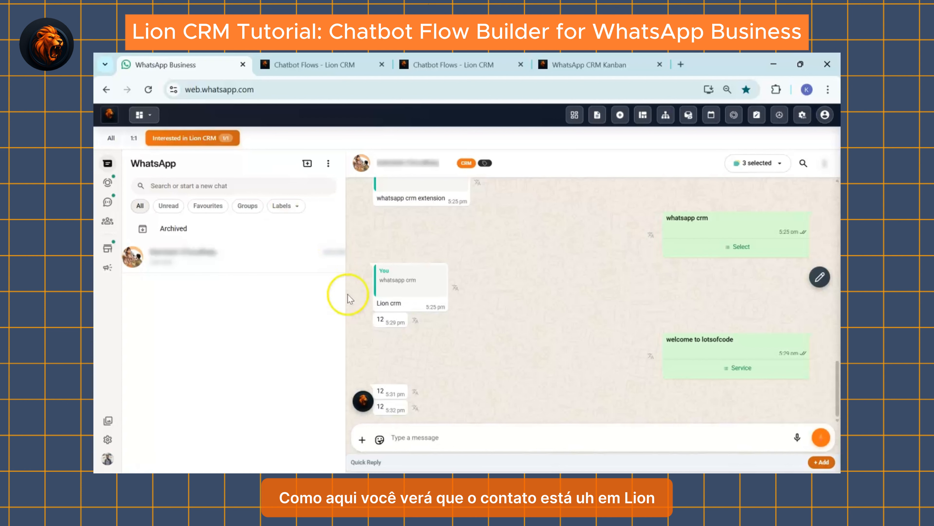
left_click(534, 67)
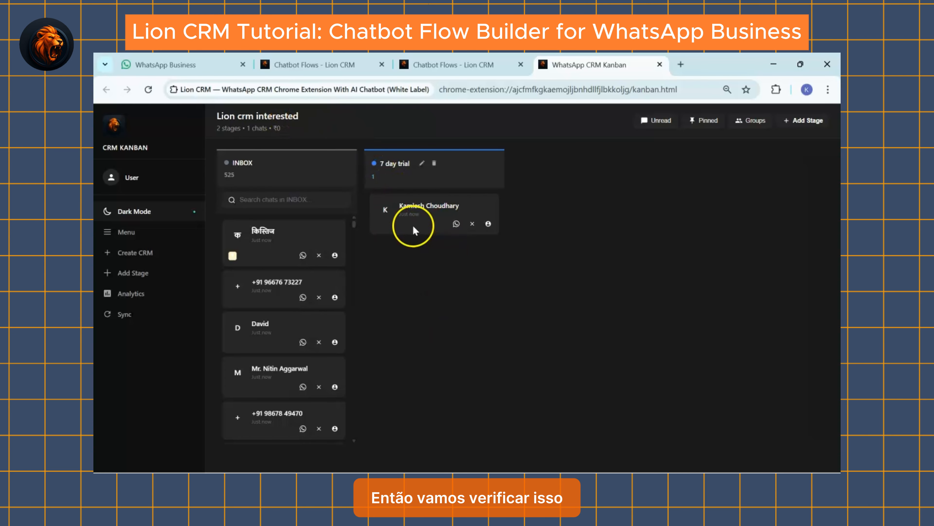
left_click(223, 59)
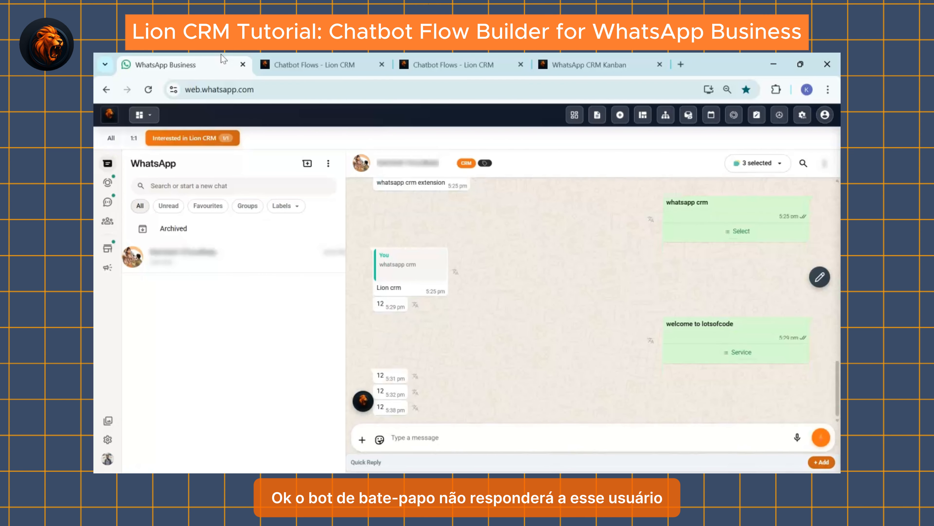
left_click(412, 60)
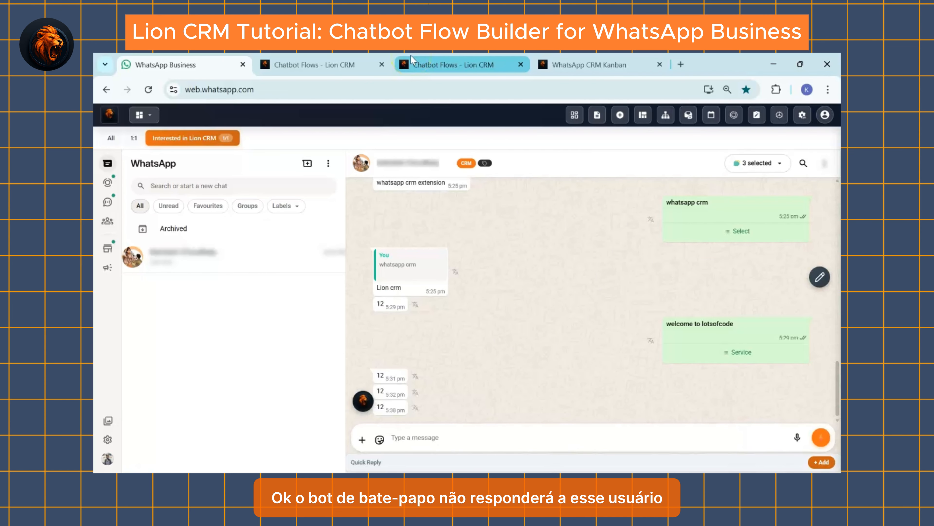
left_click(573, 64)
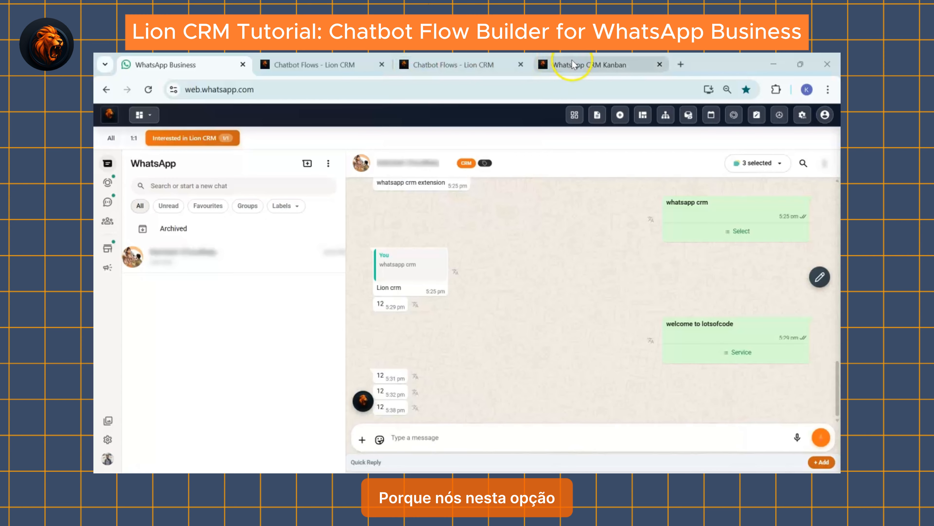
left_click(454, 64)
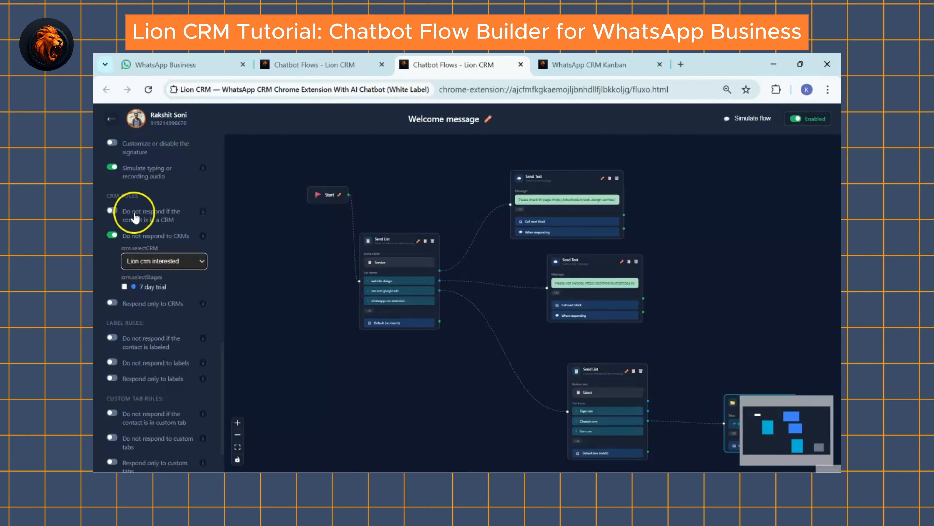
Turn off "Do not respond to CRMs" and enable "Respond only to CRMs" for the "Lion crm interested" CRM's 7 day trial stage
left_click(113, 237)
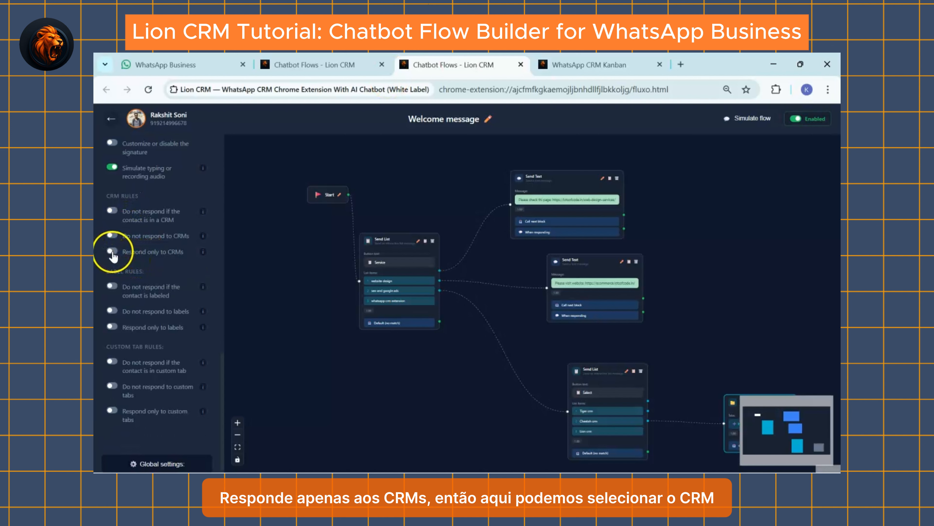
left_click(112, 252)
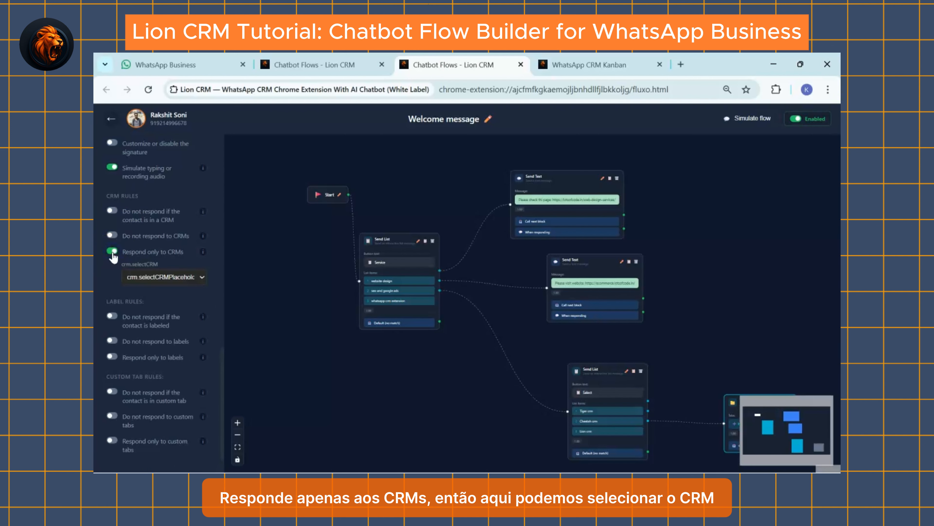
left_click(153, 278)
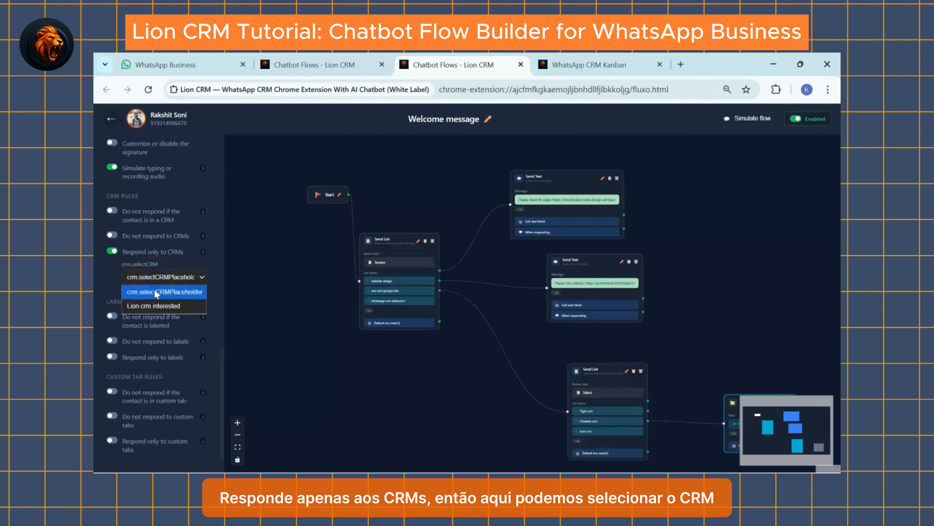
left_click(154, 306)
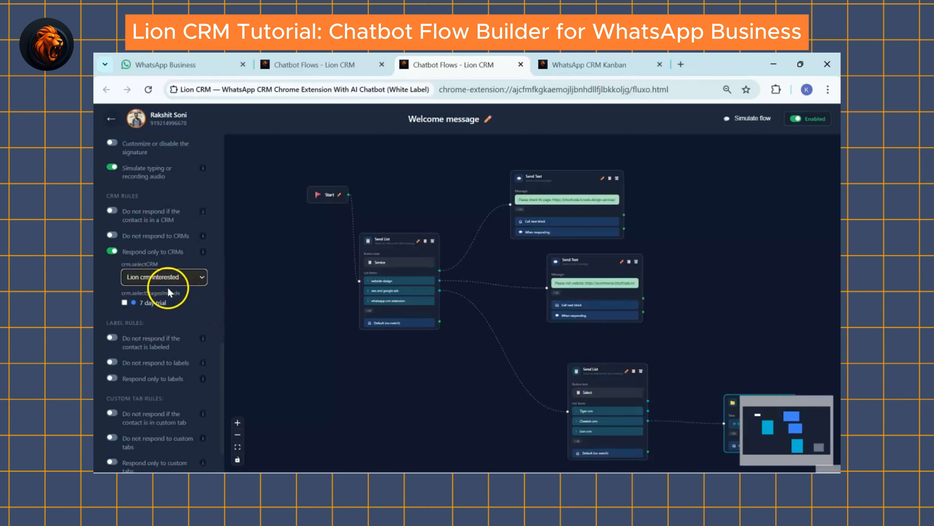
left_click(125, 301)
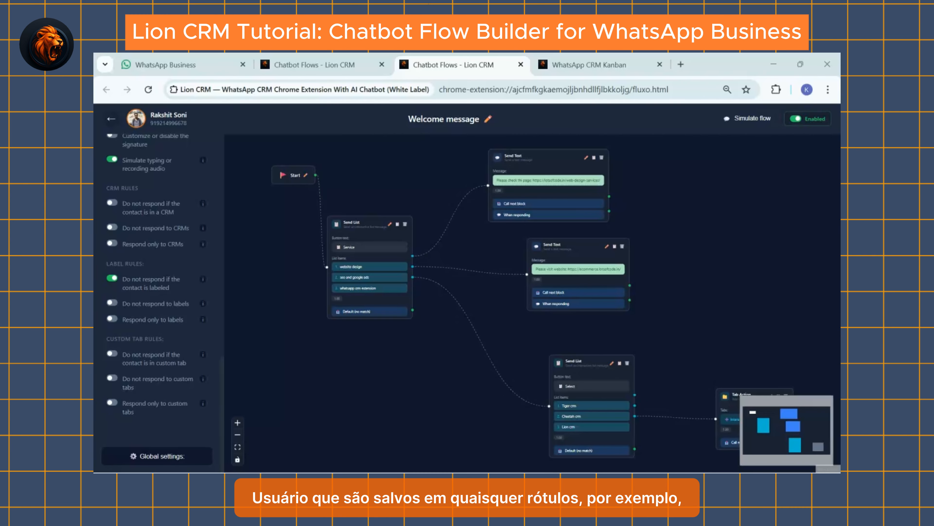
Check the test contact's labels in WhatsApp and test the "Do not respond if the contact is labeled" rule in the chat
left_click(173, 58)
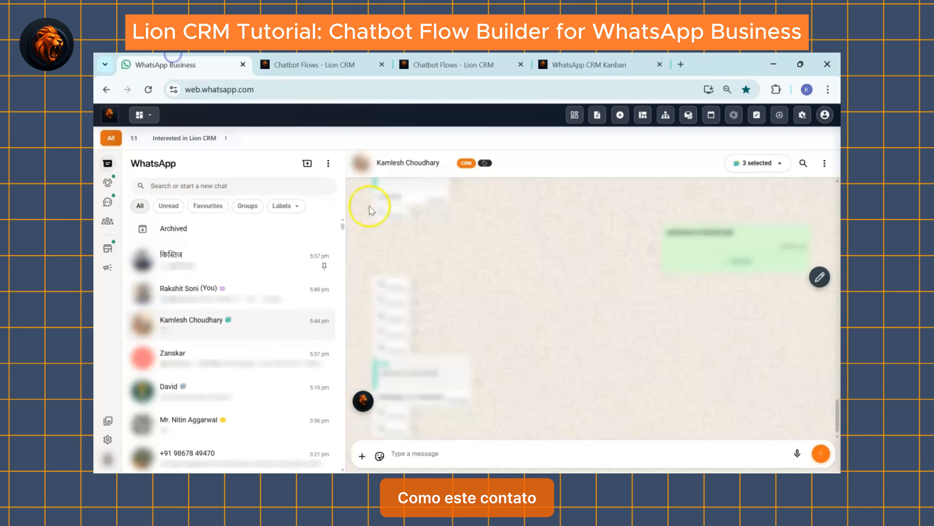
left_click(485, 165)
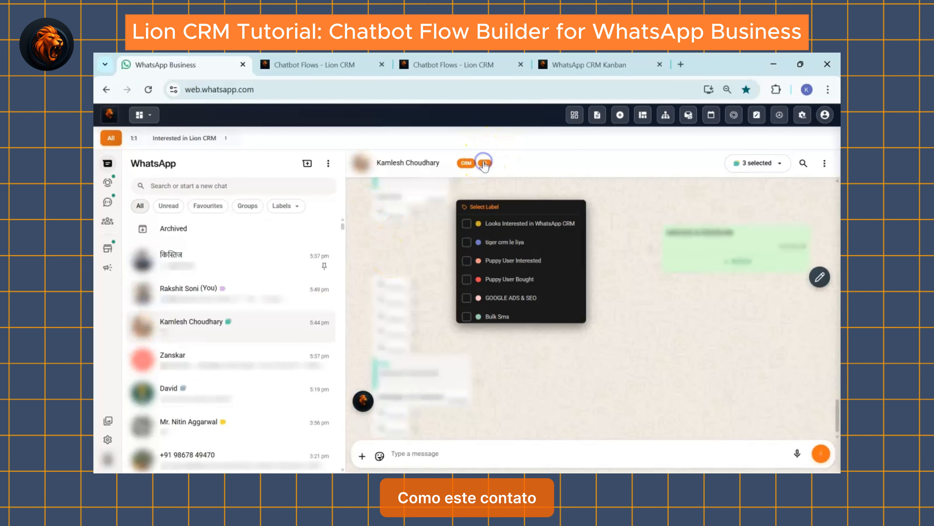
scroll(507, 270, "down", 3)
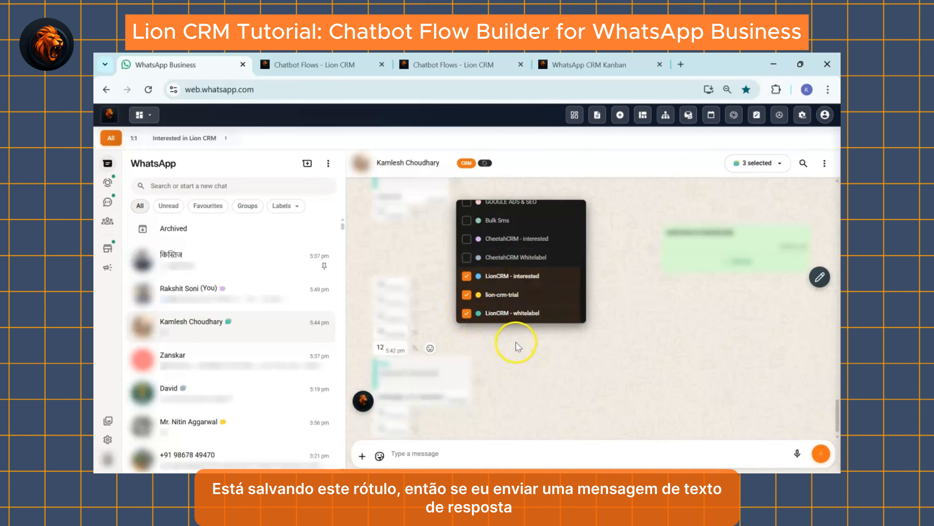
left_click(486, 367)
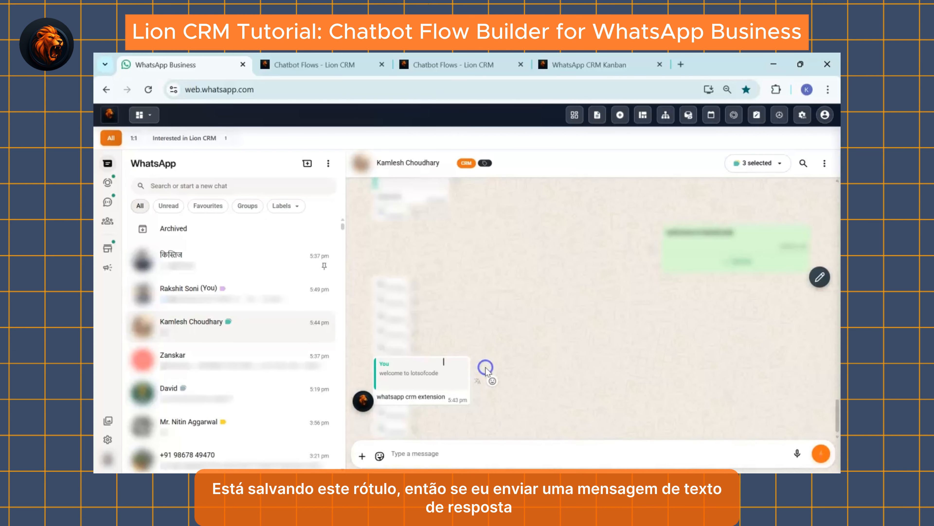
mouse_move(578, 457)
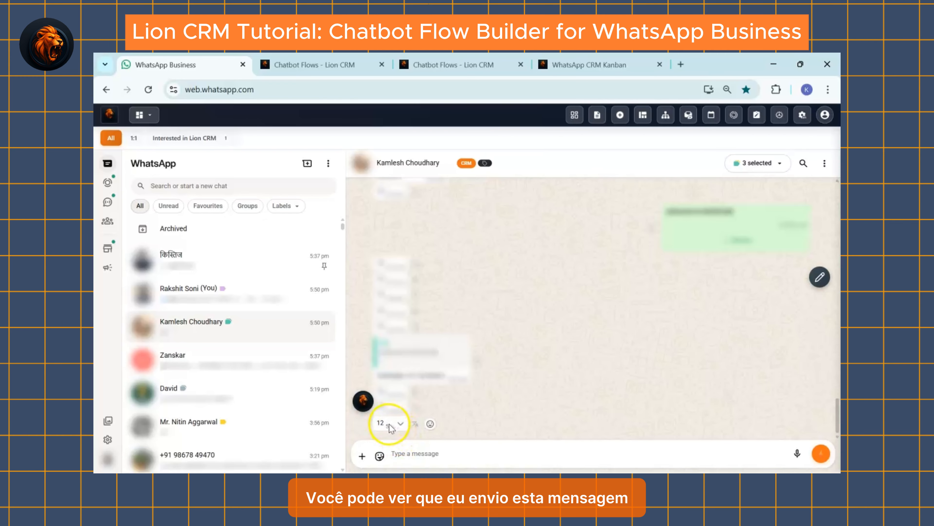
Back in the flow builder, turn off "Do not respond if the contact is labeled" and enable "Do not respond to labels" for "LionCRM - interested"
left_click(470, 59)
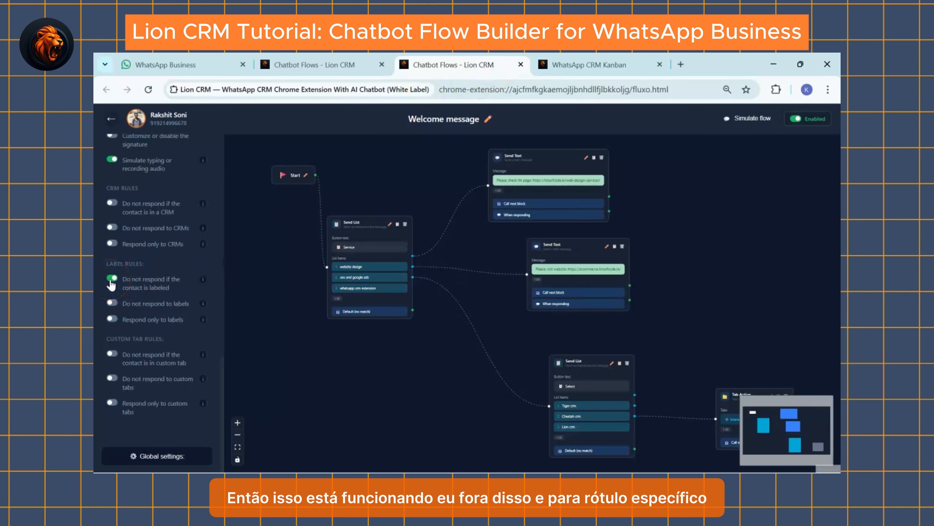
left_click(114, 304)
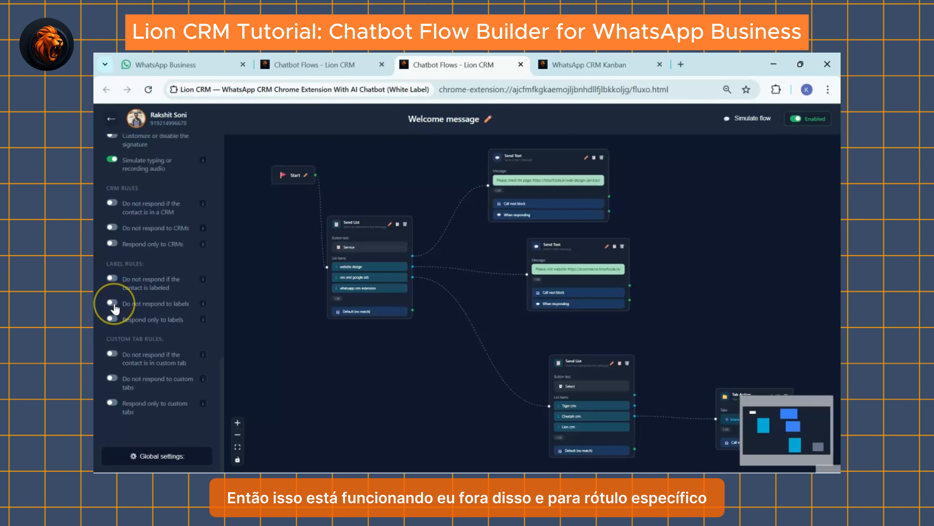
left_click(113, 303)
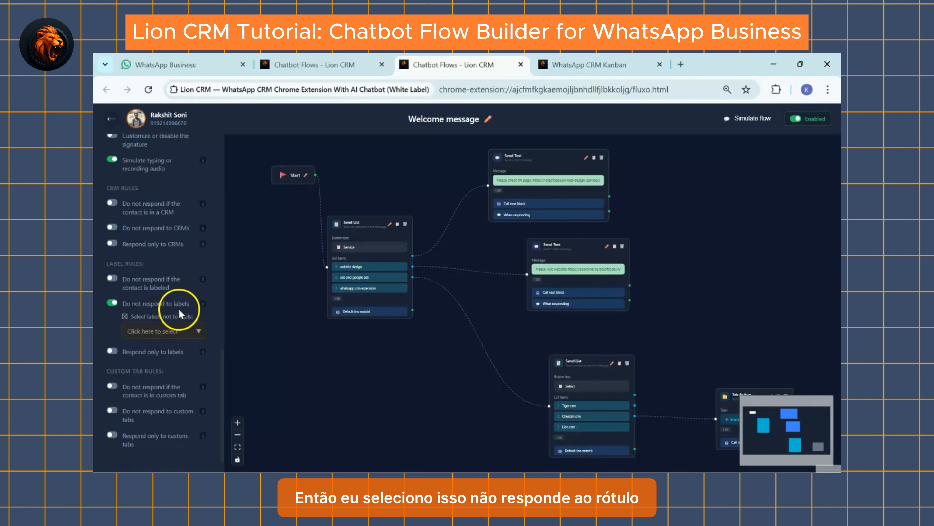
left_click(161, 331)
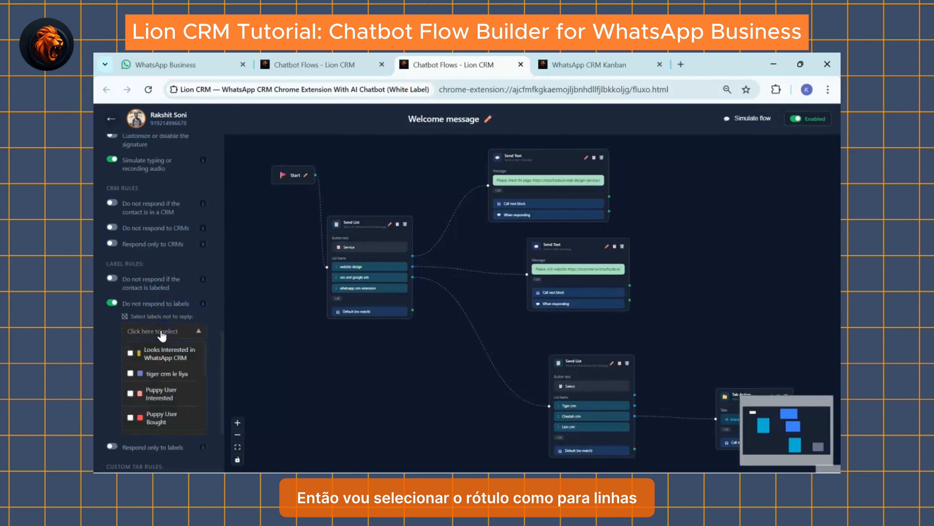
scroll(164, 373, "down", 5)
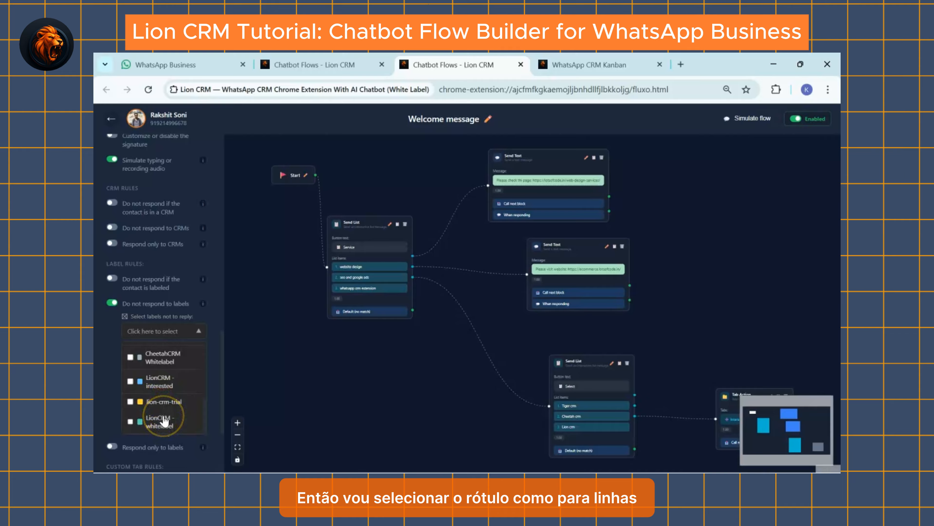
left_click(162, 382)
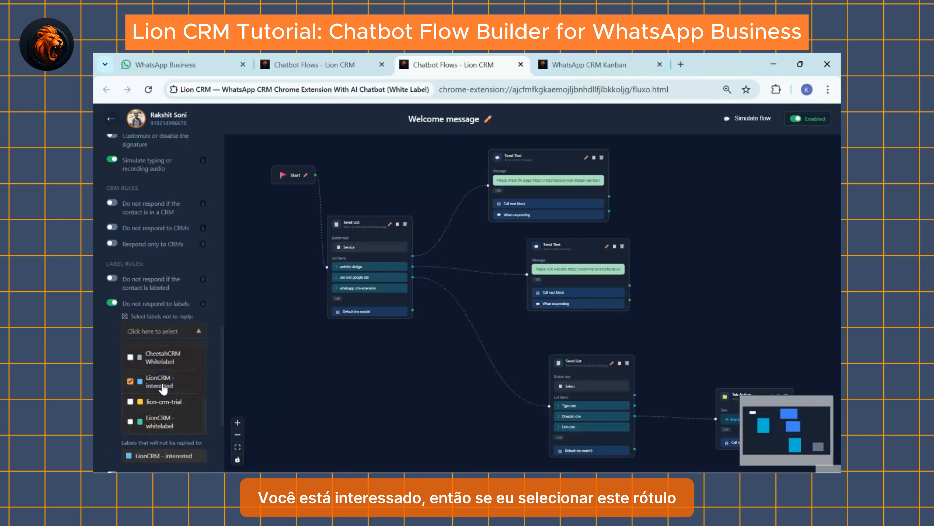
scroll(180, 395, "down", 4)
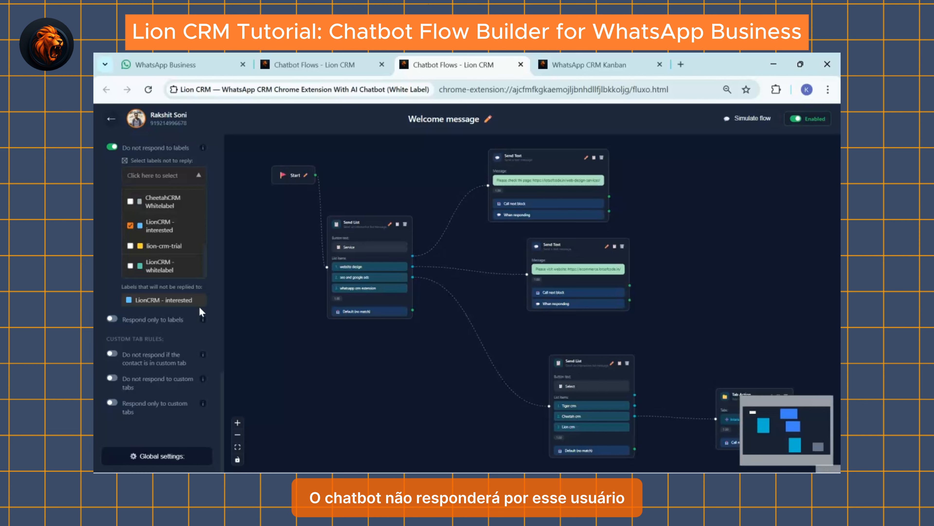
Turn off "Do not respond to labels" and enable "Respond only to labels" with the "LionCRM - interested" label
left_click(111, 147)
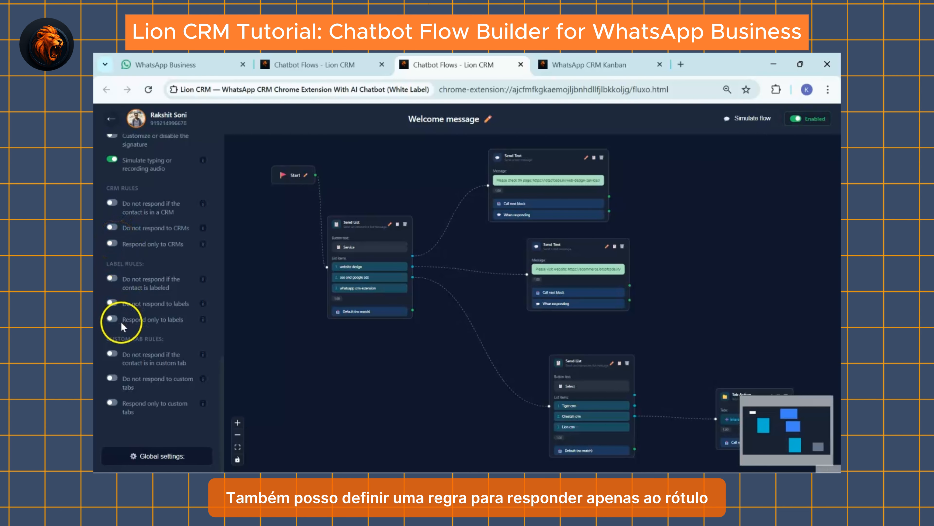
left_click(112, 319)
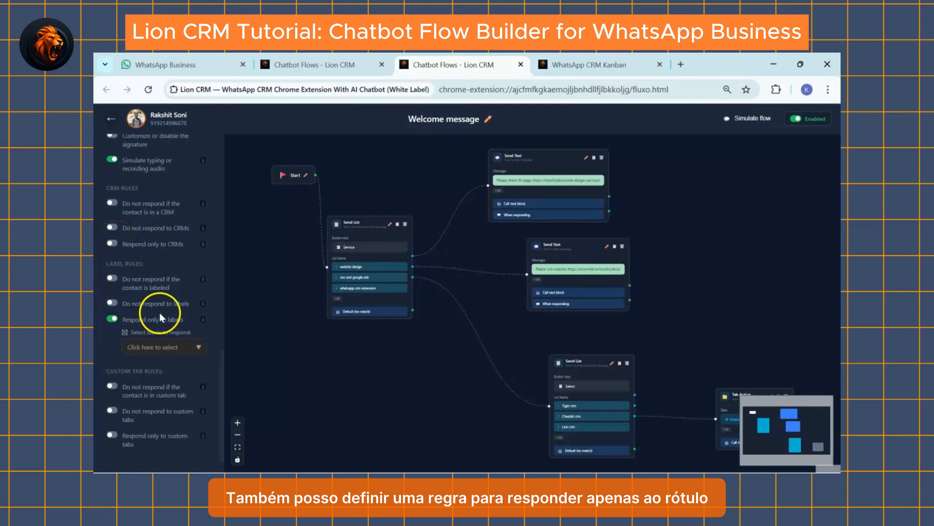
left_click(172, 347)
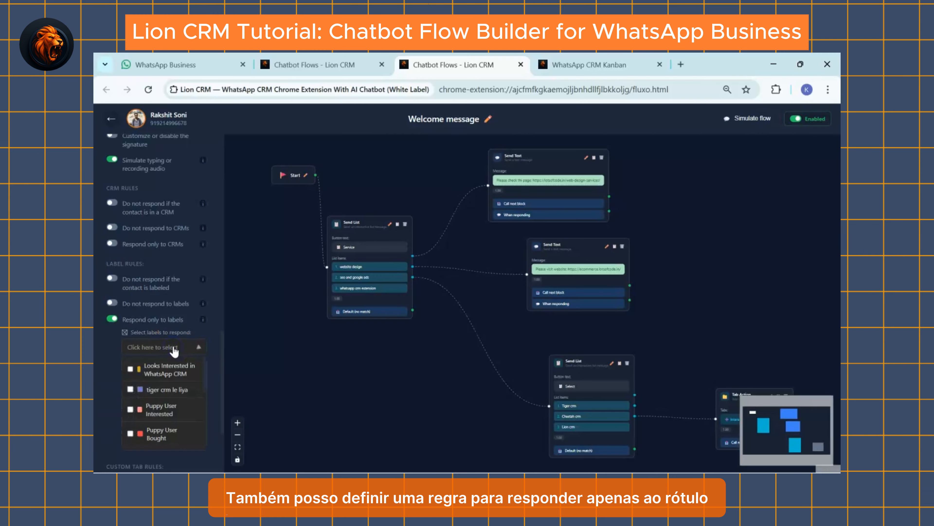
scroll(177, 387, "down", 3)
scroll(177, 390, "down", 1)
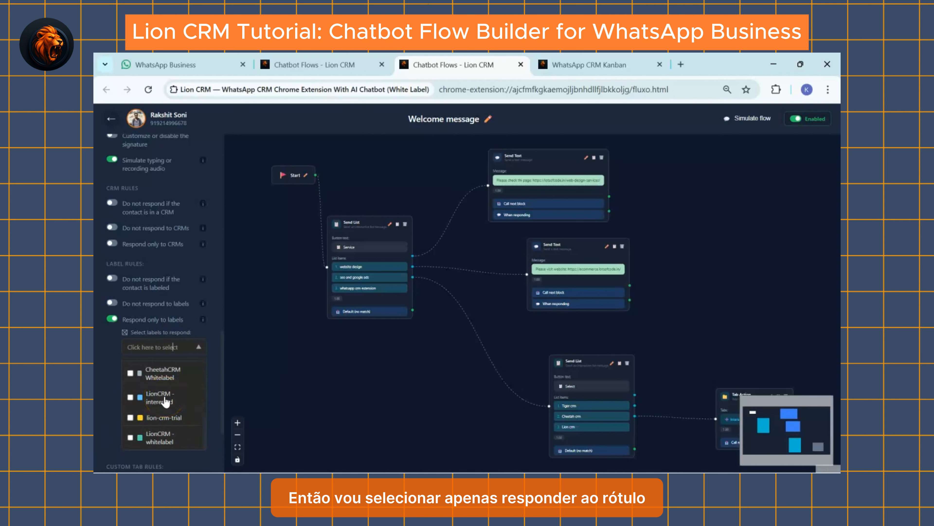
left_click(166, 401)
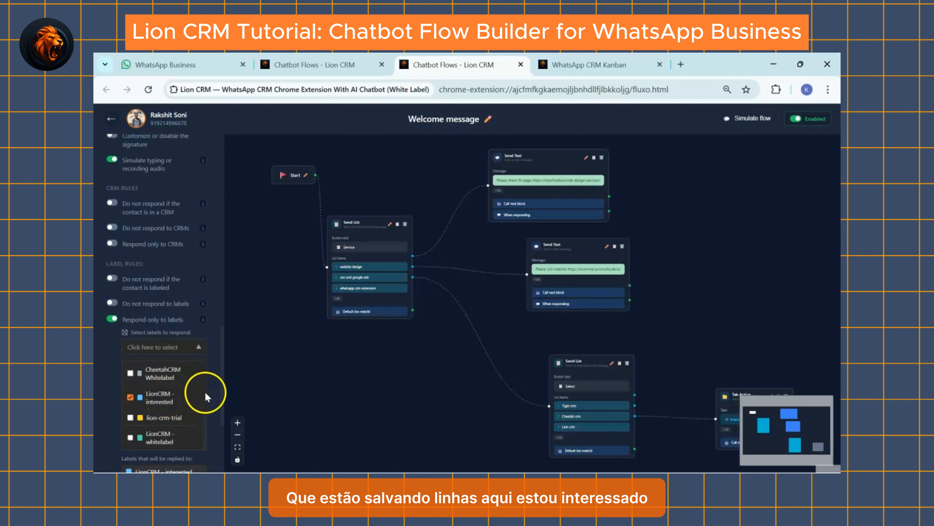
scroll(204, 310, "down", 4)
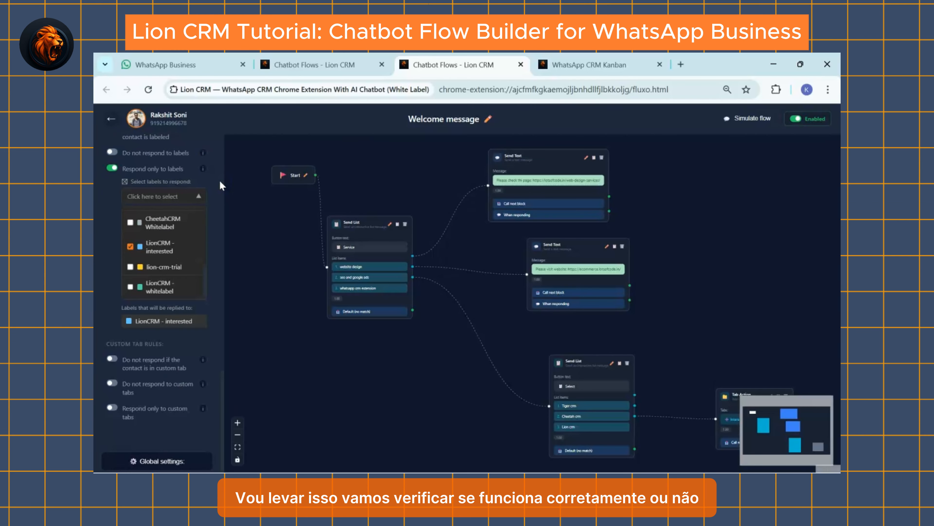
Check the test contact's labels in WhatsApp and test the "Respond only to labels" rule, viewing the chatbot's Service list in the chat
mouse_move(203, 59)
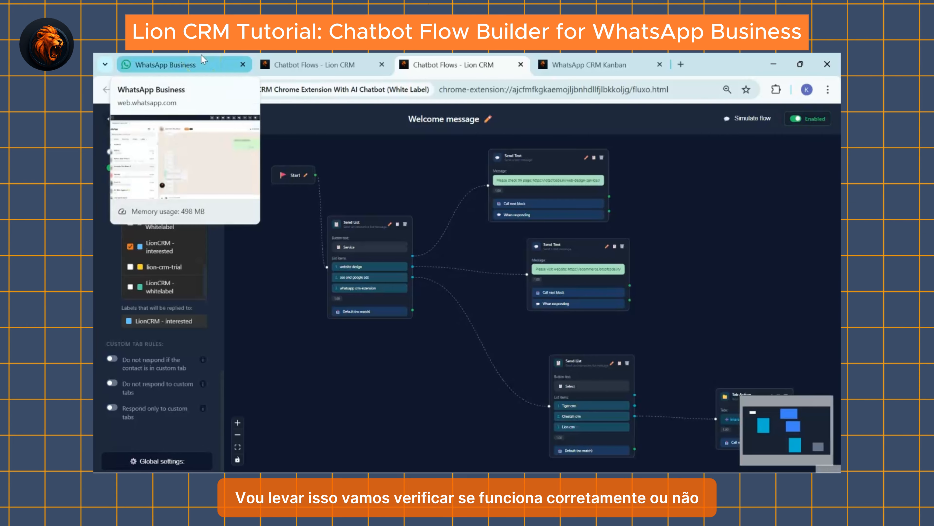
left_click(203, 61)
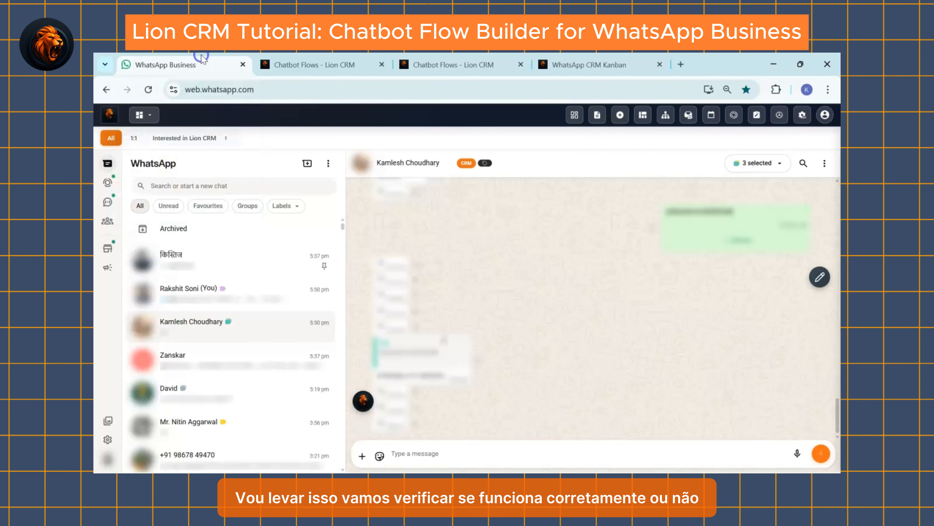
left_click(485, 163)
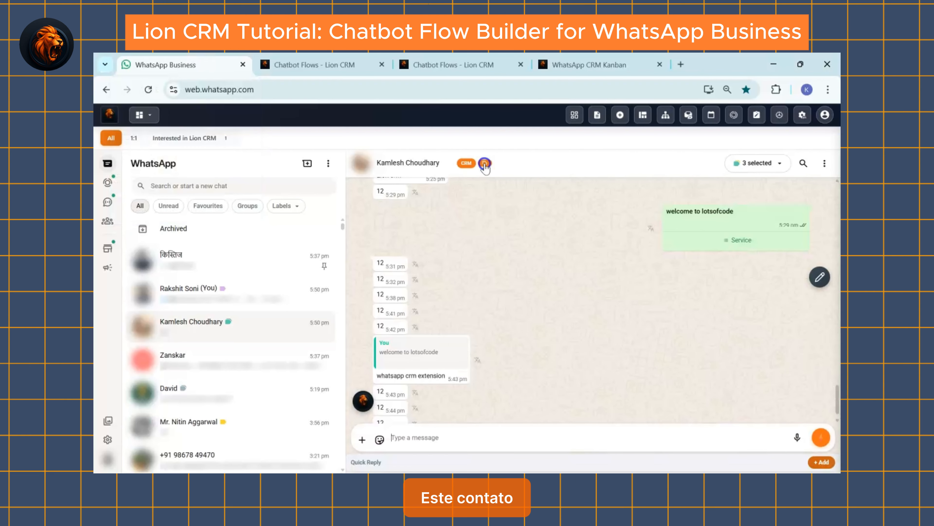
scroll(502, 258, "down", 3)
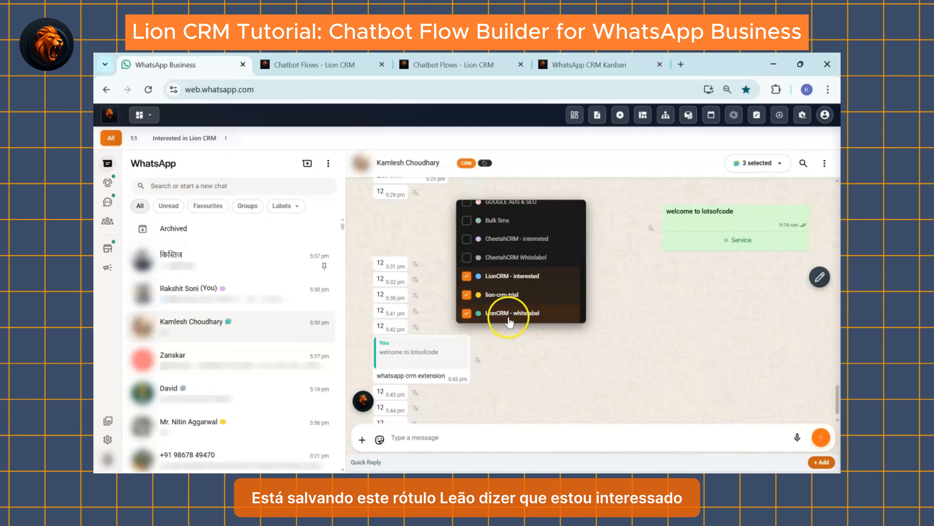
left_click(499, 366)
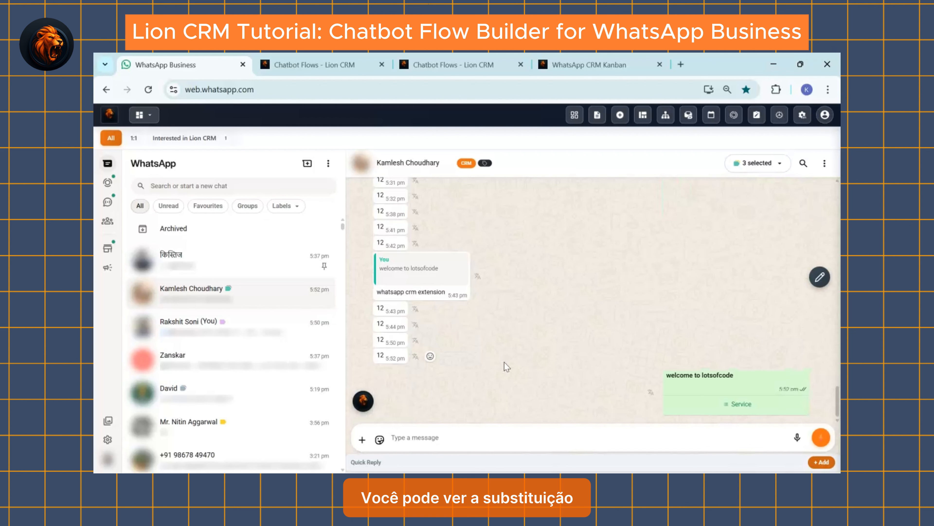
left_click(750, 404)
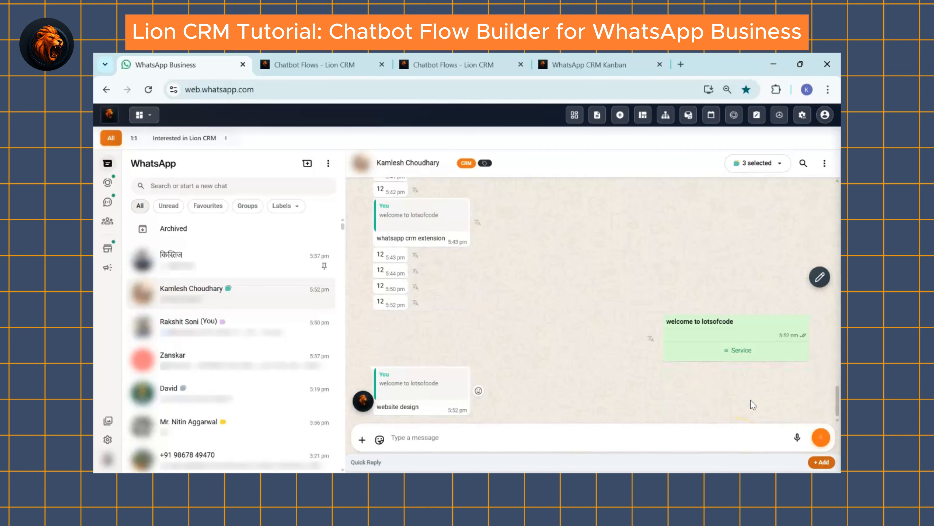
left_click(534, 391)
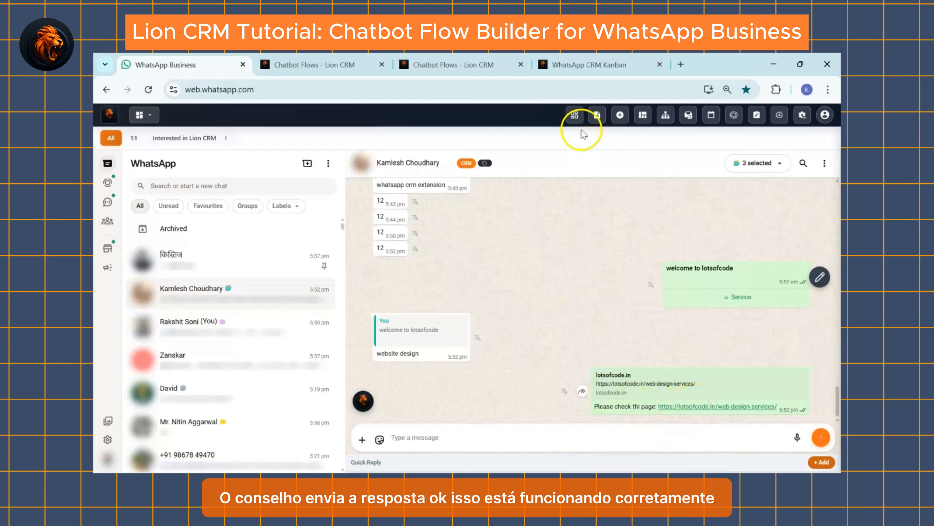
Return to the flow builder, turn off "Respond only to labels" and turn on "Do not respond if the contact is in custom tab"
left_click(453, 65)
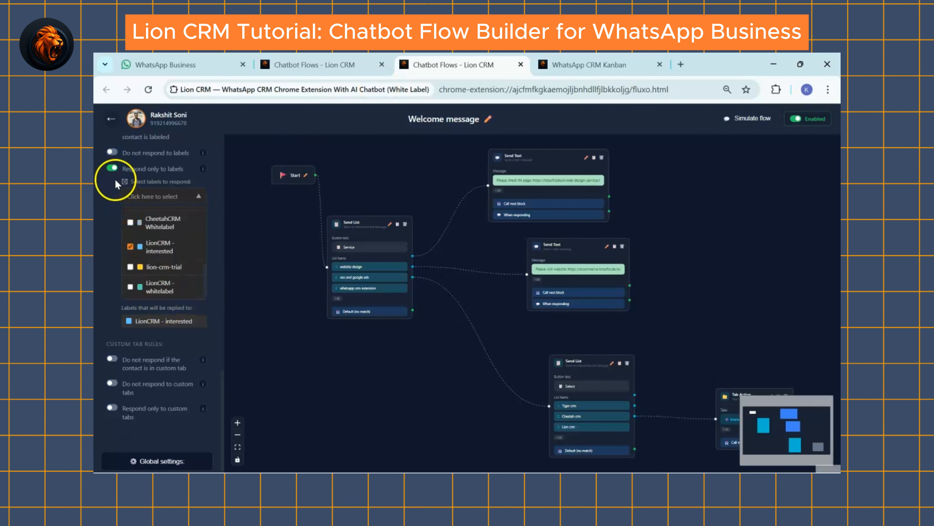
left_click(113, 168)
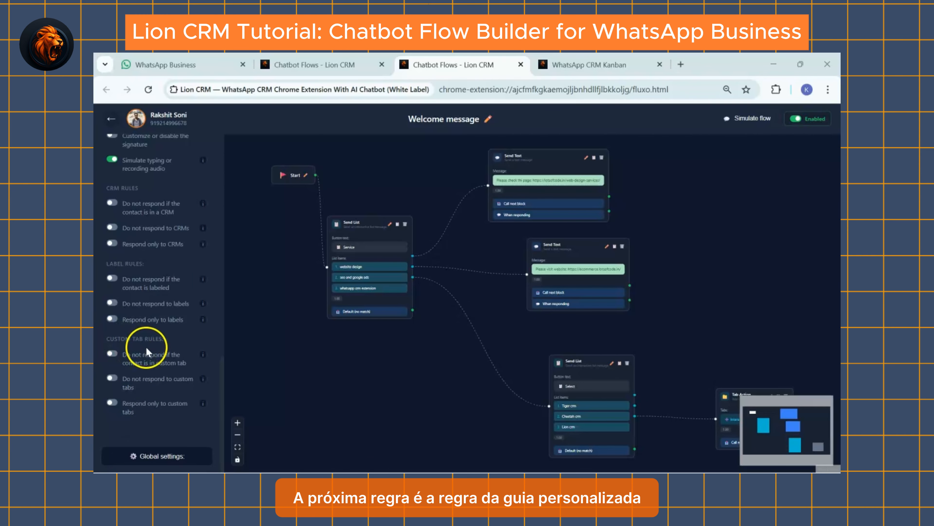
left_click(112, 354)
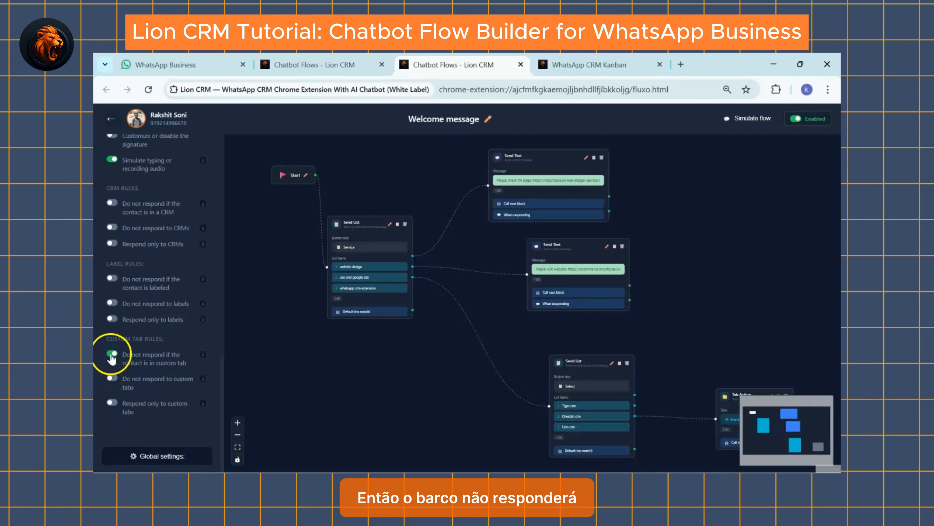
Switch the custom tab rule to "Do not respond to custom tabs" and select the "Interested in Lion CRM" tab
left_click(113, 378)
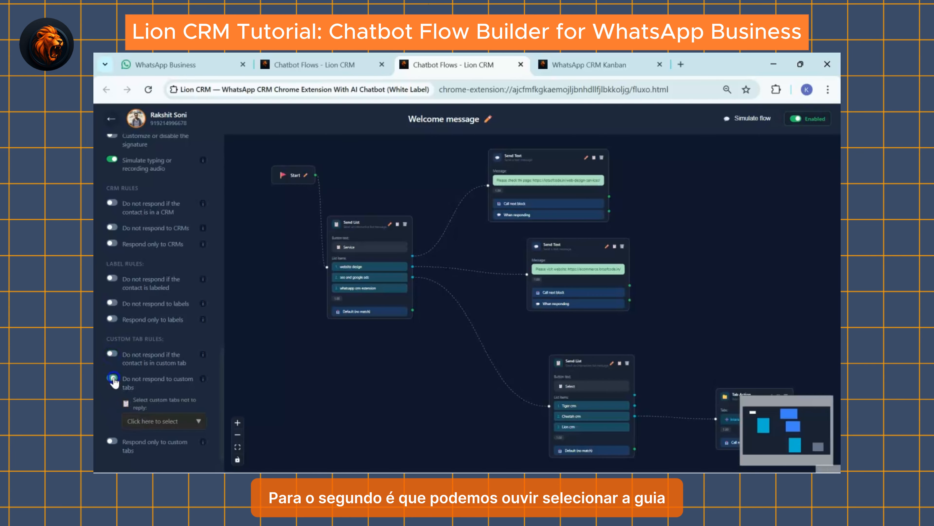
scroll(144, 380, "down", 1)
left_click(161, 385)
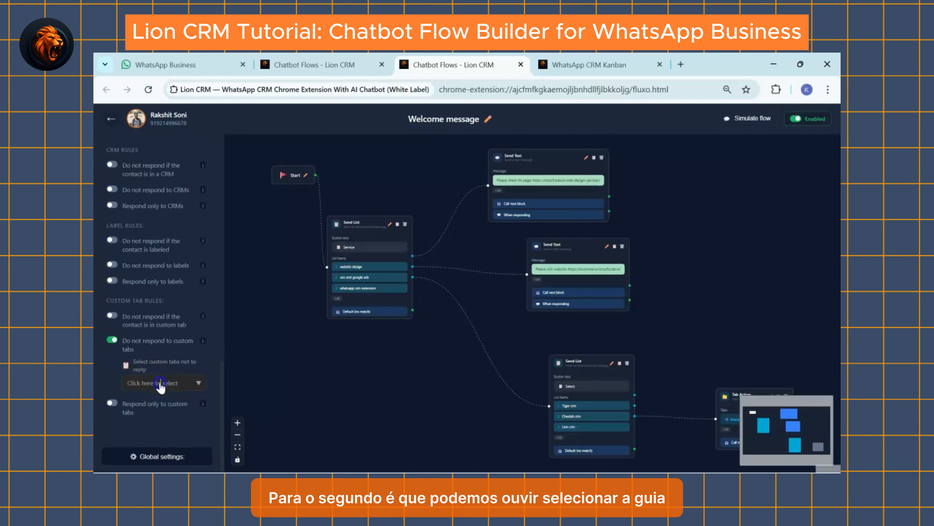
scroll(161, 387, "down", 2)
left_click(130, 342)
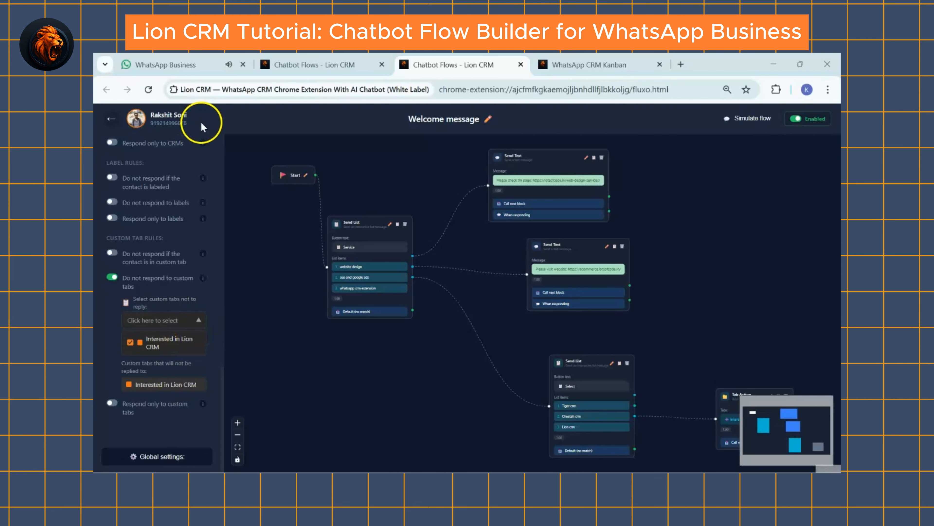
In WhatsApp, check the "Interested in Lion CRM" tab's contacts, return to all chats and test the "Do not respond to custom tabs" rule
left_click(165, 64)
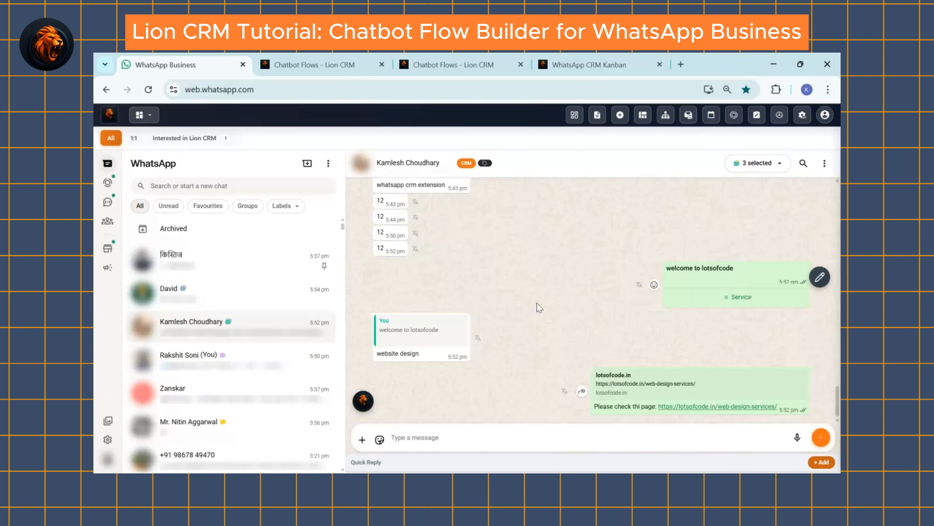
left_click(218, 144)
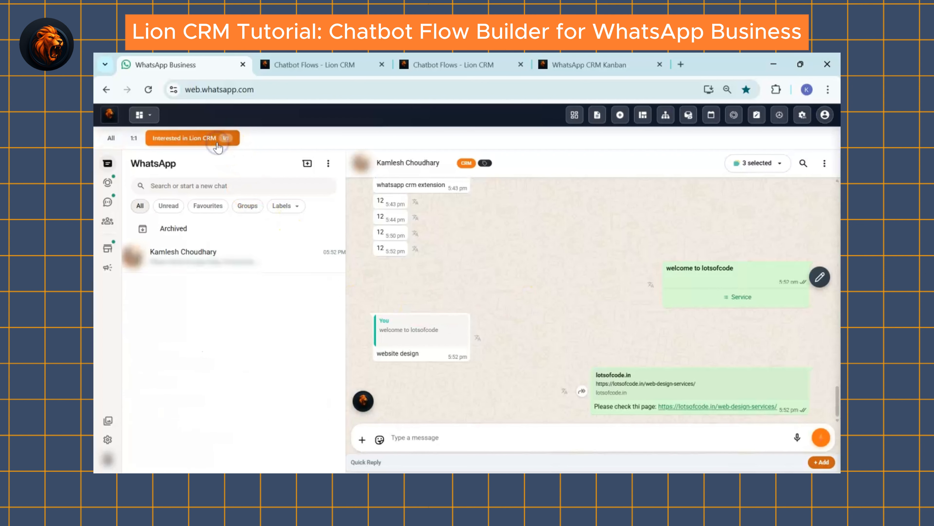
left_click(116, 140)
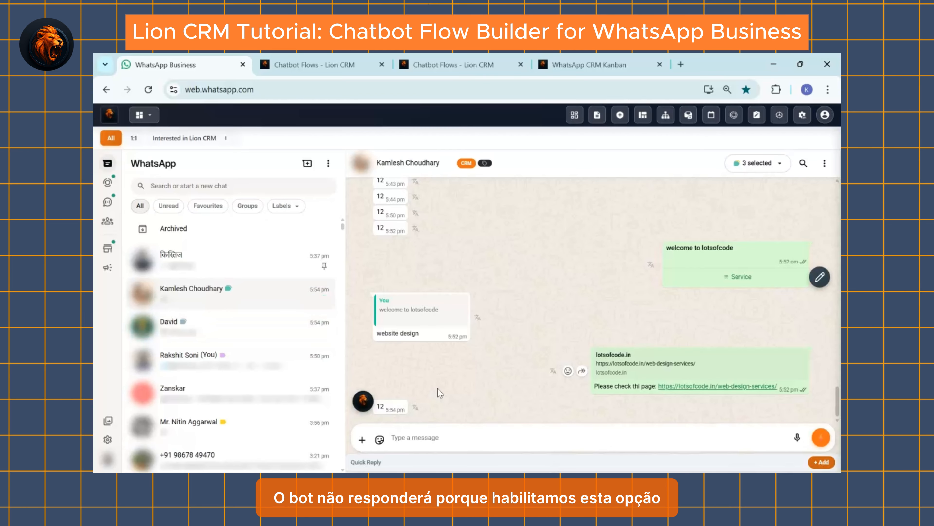
Back in the flow builder, turn off "Do not respond to custom tabs" and enable "Respond only to custom tabs" for "Interested in Lion CRM"
left_click(422, 57)
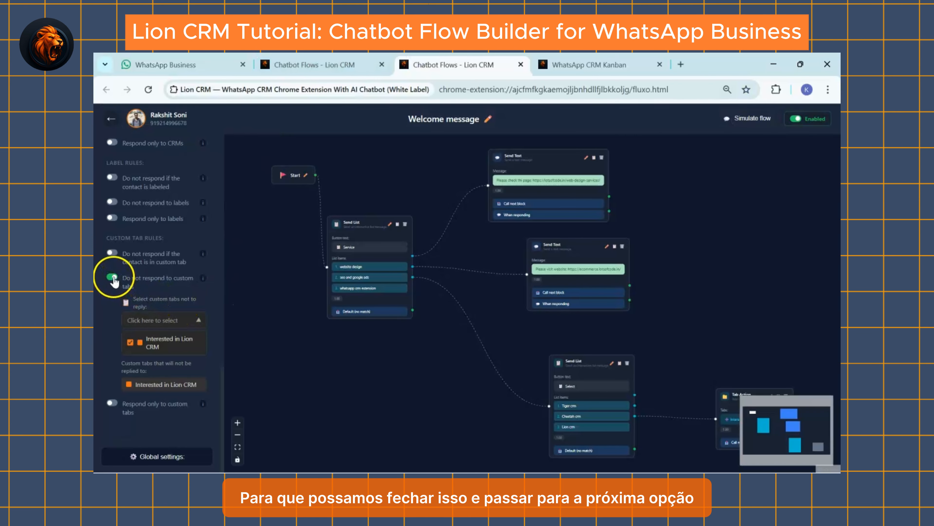
left_click(114, 281)
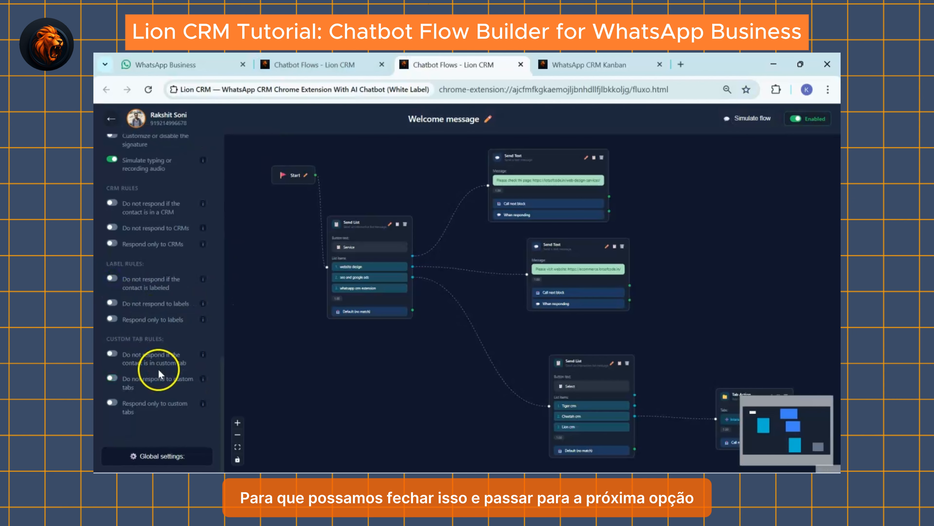
left_click(113, 403)
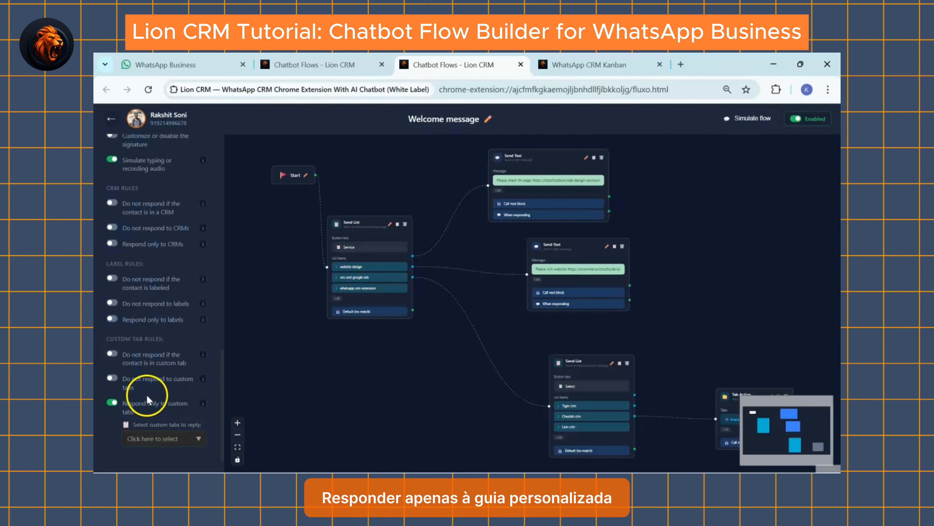
left_click(183, 440)
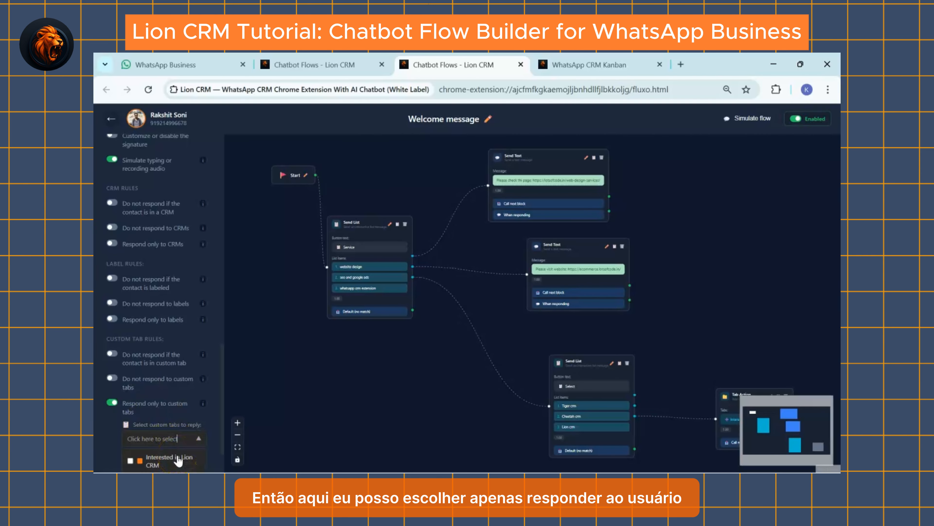
left_click(179, 460)
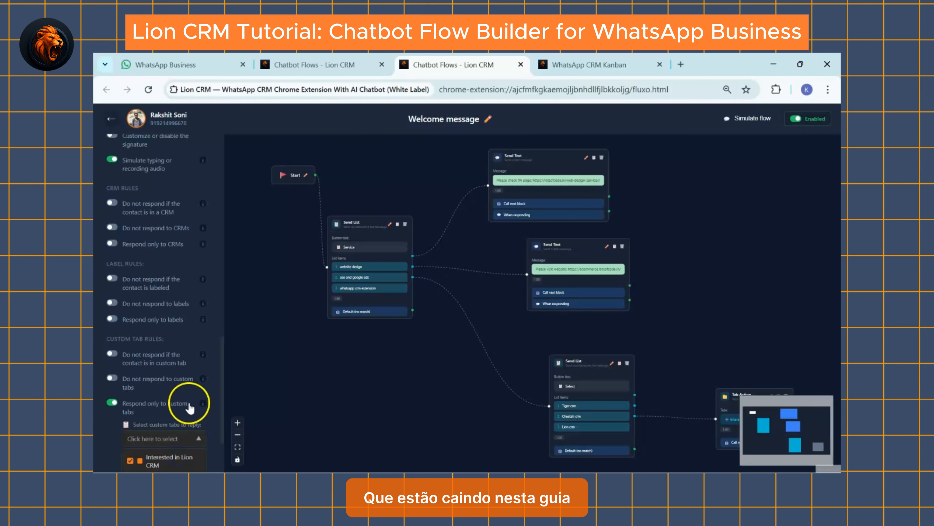
scroll(179, 381, "down", 3)
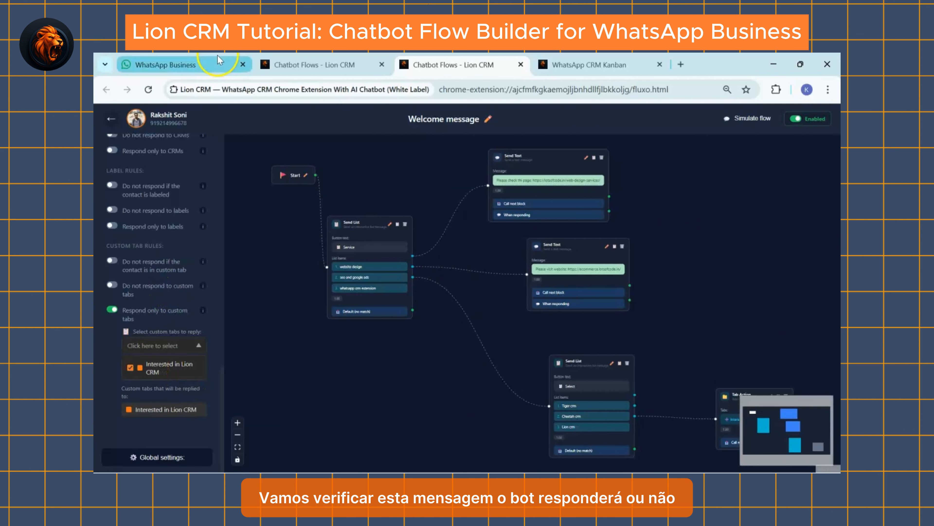
Test the "Respond only to custom tabs" rule in the test contact's WhatsApp chat, dismissing the message notification
left_click(165, 65)
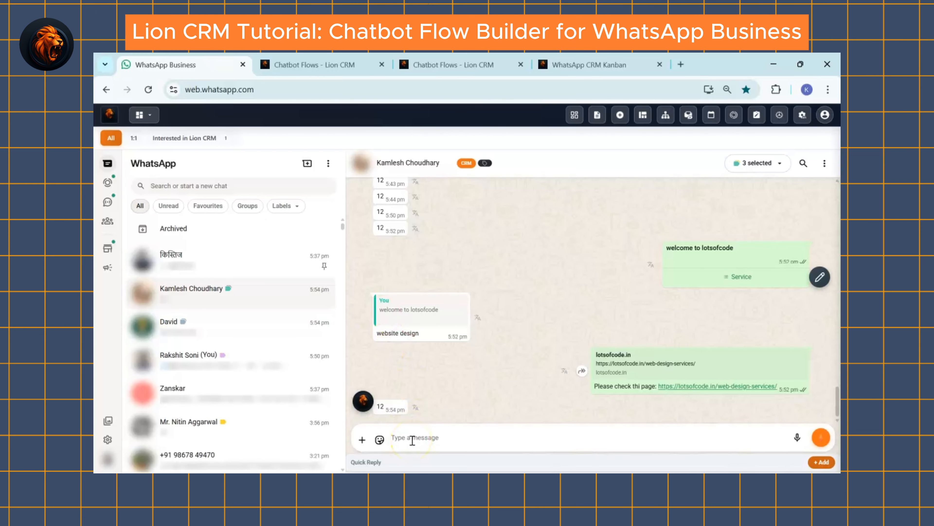
mouse_move(570, 472)
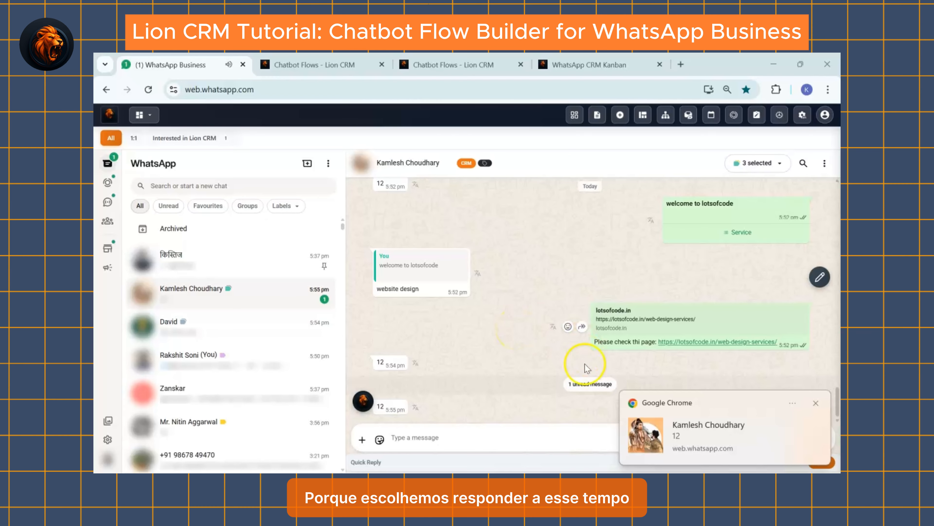
left_click(815, 403)
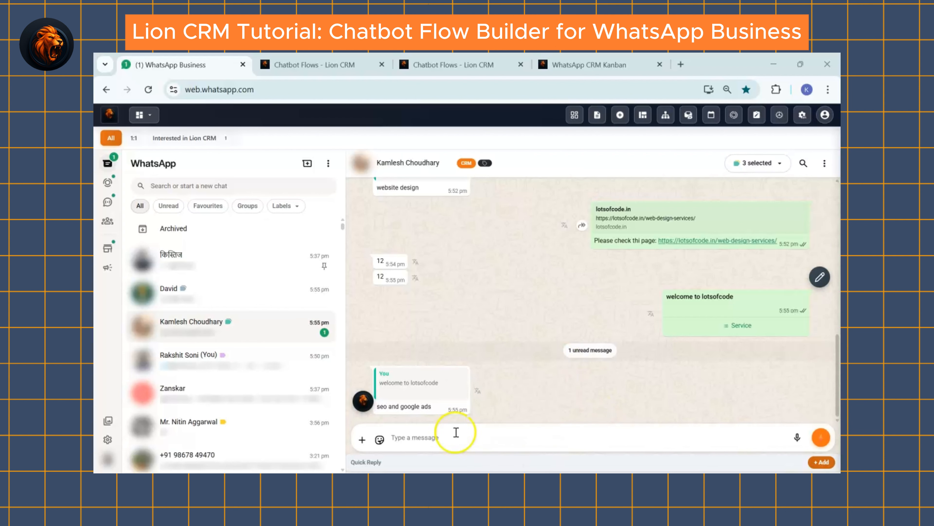
left_click(535, 382)
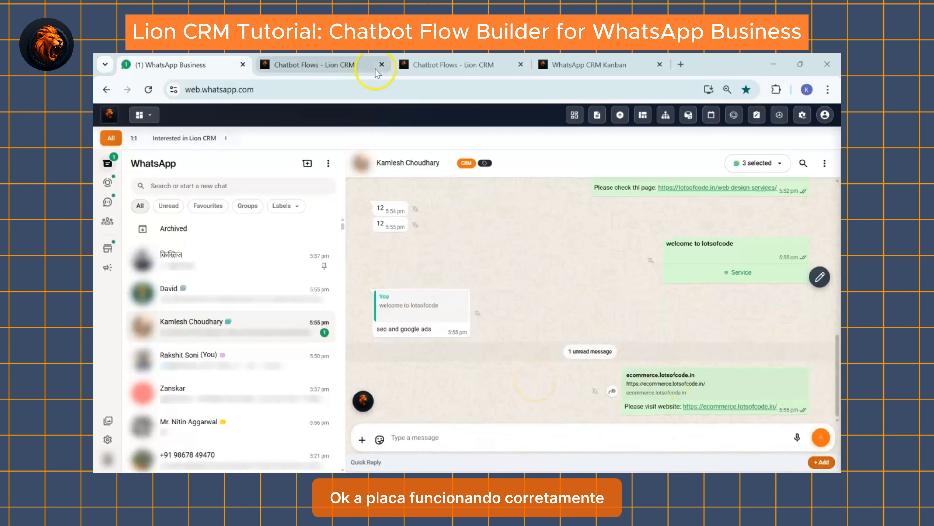
Return to the flow builder and review the triggers, response rules and global settings of the Welcome message flow
left_click(452, 64)
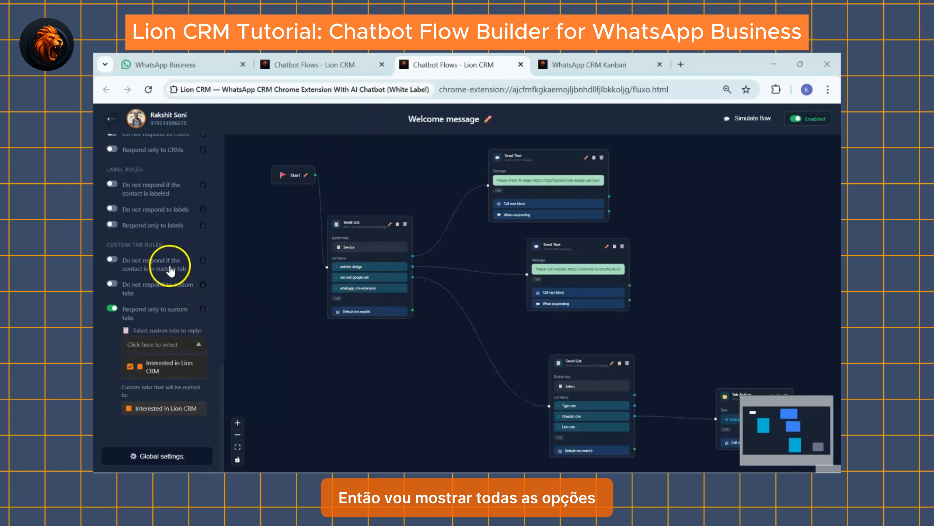
scroll(171, 271, "up", 15)
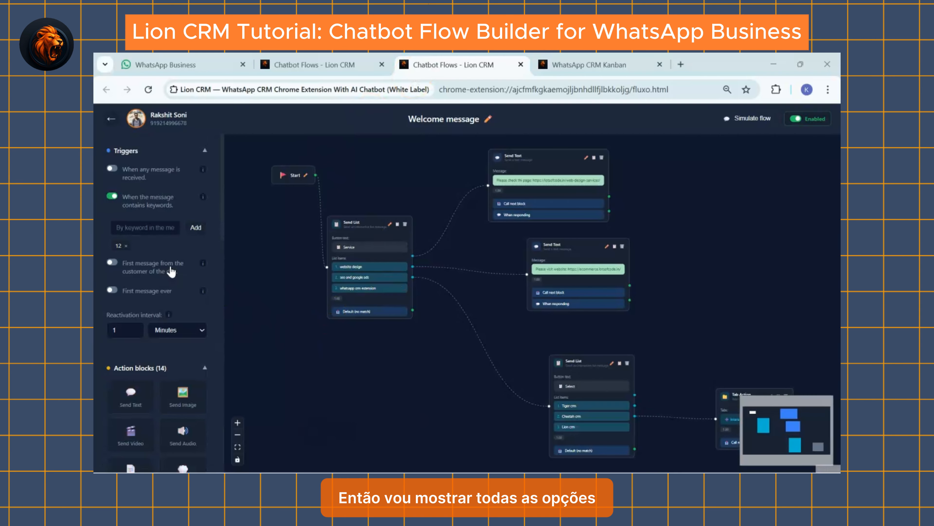
scroll(172, 271, "down", 15)
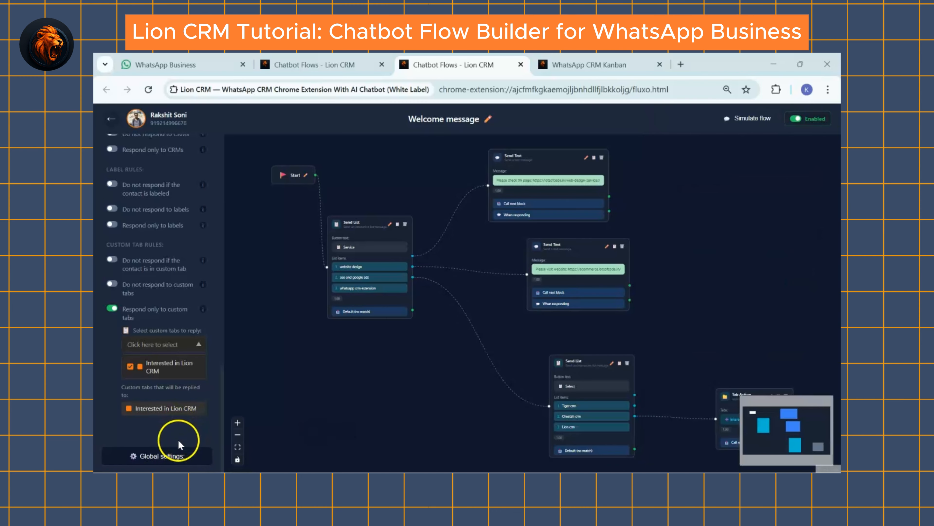
left_click(180, 464)
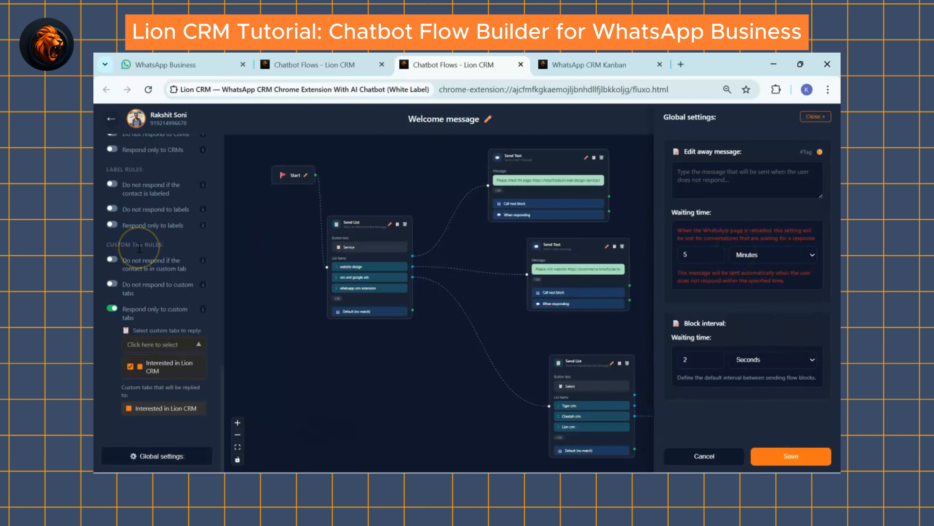
scroll(161, 343, "up", 10)
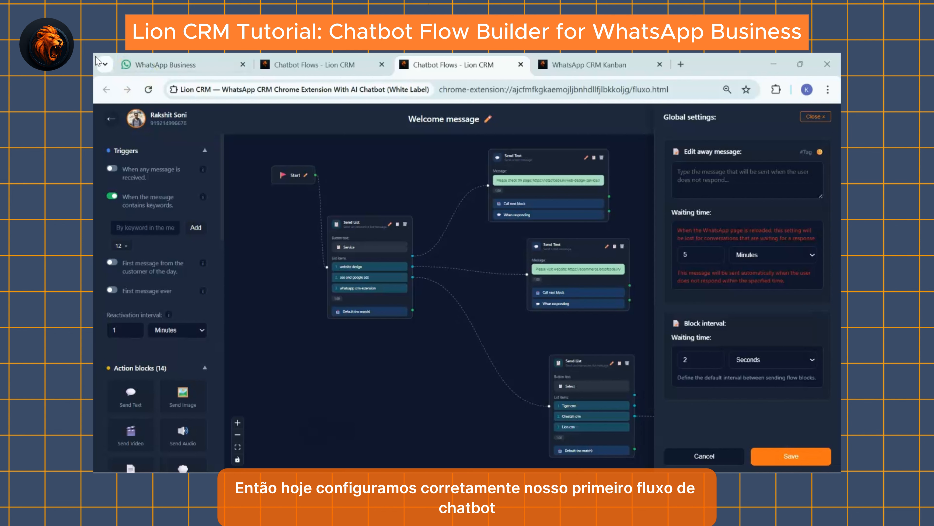
Go back to the chatbot flows list, export only the Welcome message flow and check the downloaded JSON file
left_click(111, 124)
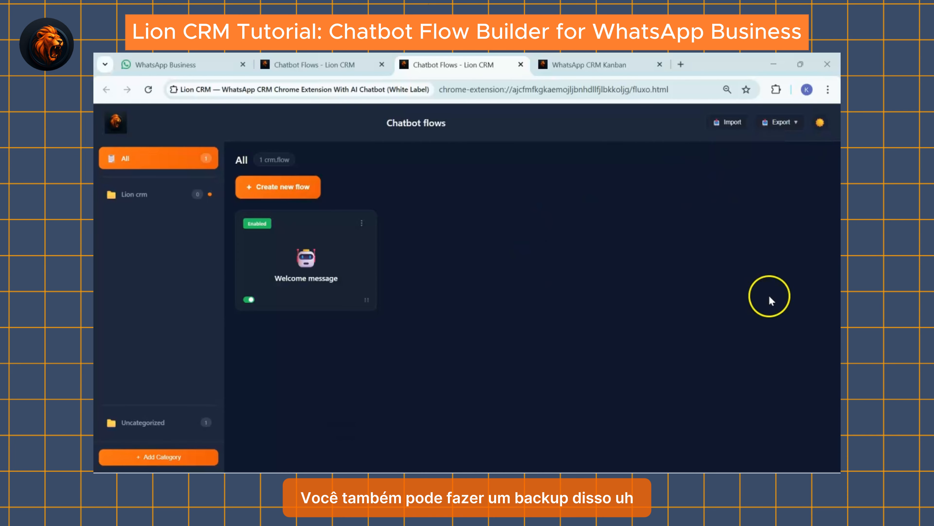
left_click(781, 125)
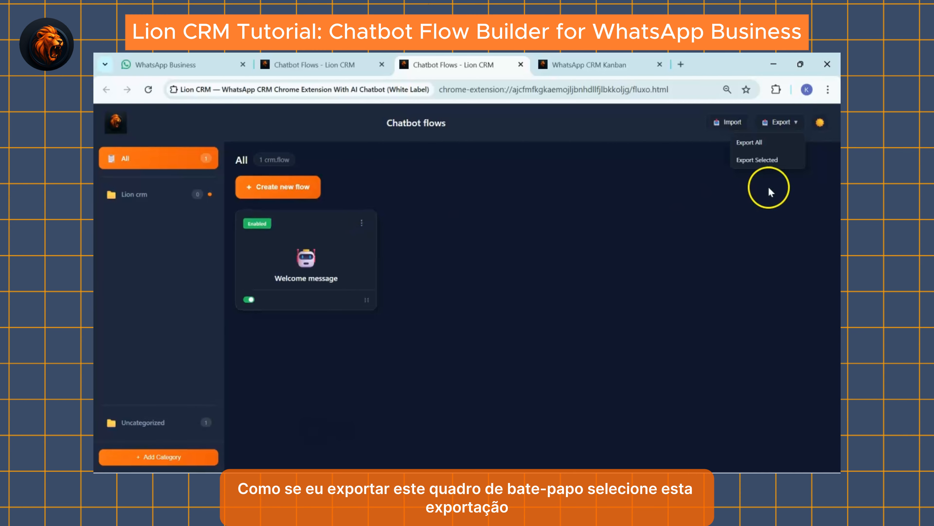
left_click(753, 160)
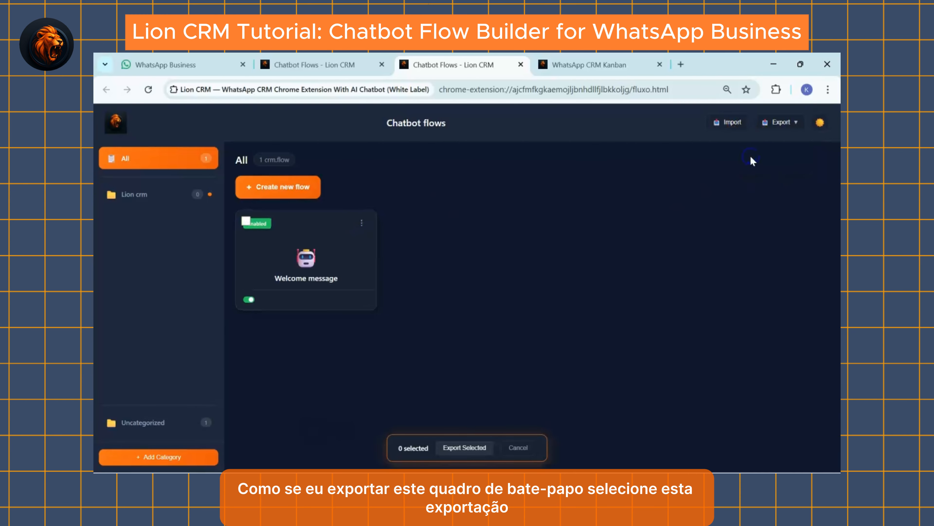
left_click(247, 221)
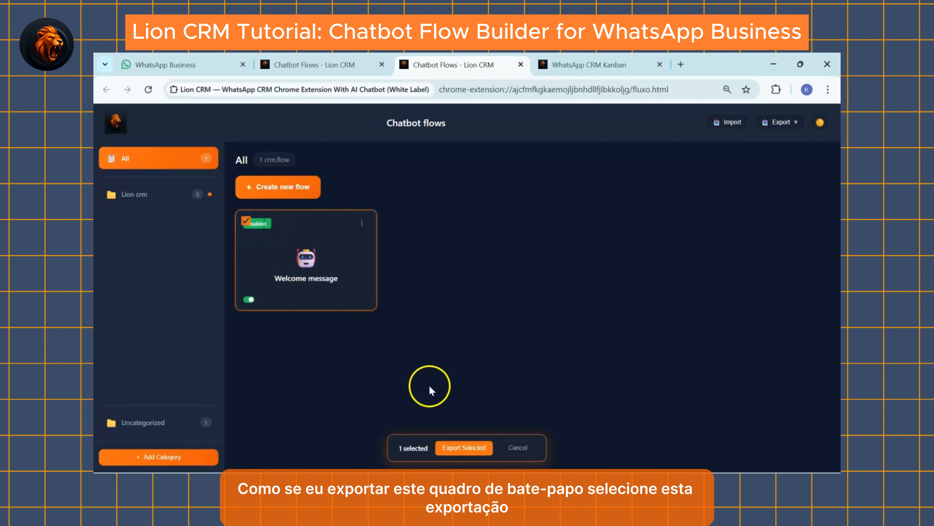
left_click(472, 449)
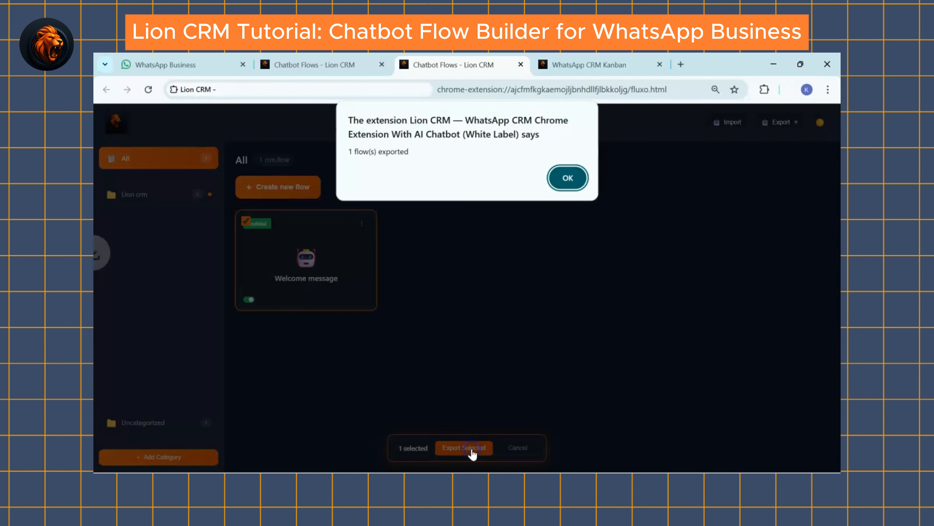
left_click(569, 181)
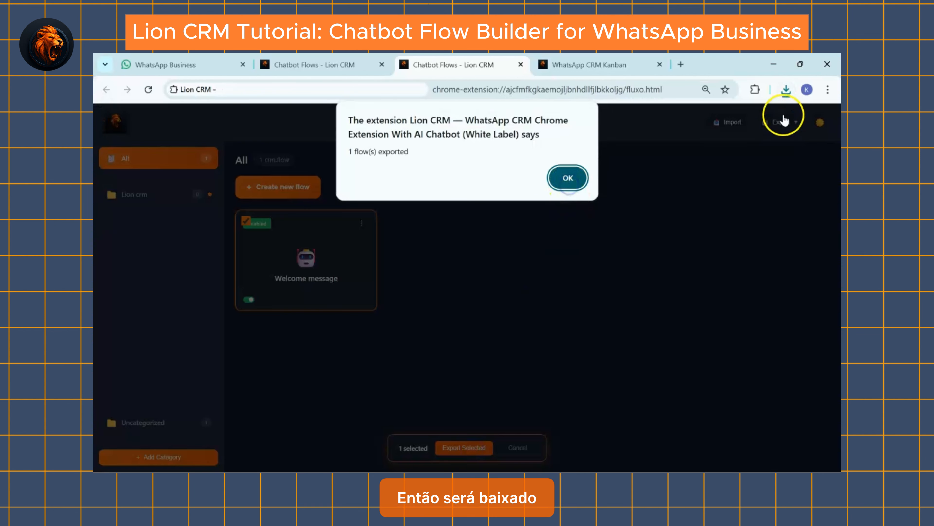
left_click(787, 89)
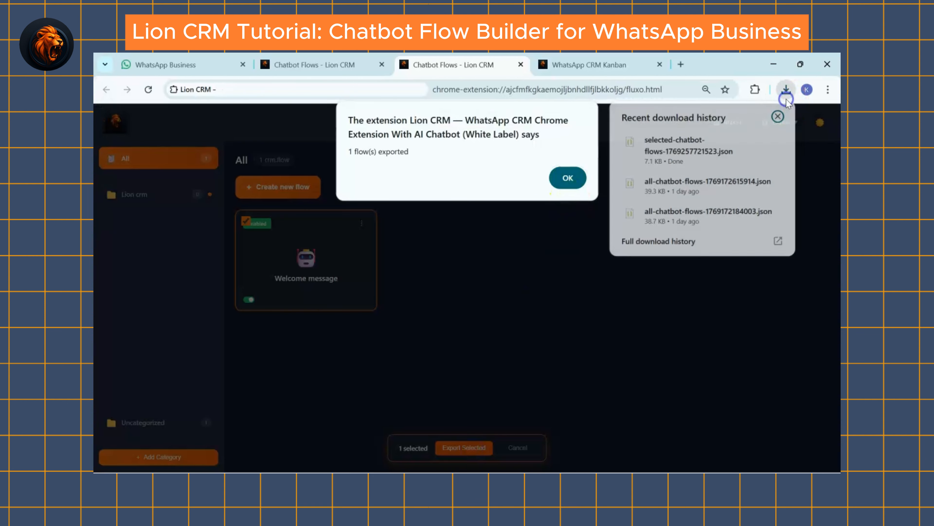
left_click(574, 176)
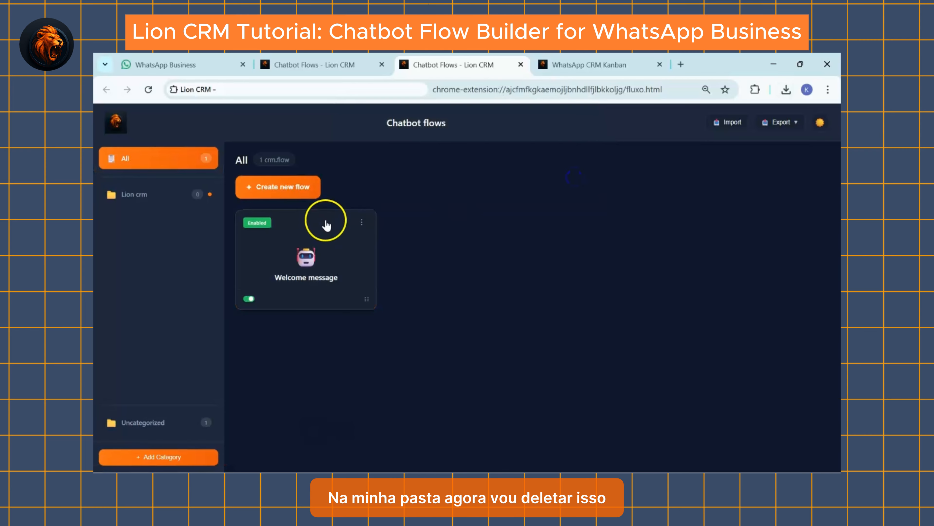
Delete the Welcome message flow from the chatbot flows list and confirm the deletion
left_click(361, 222)
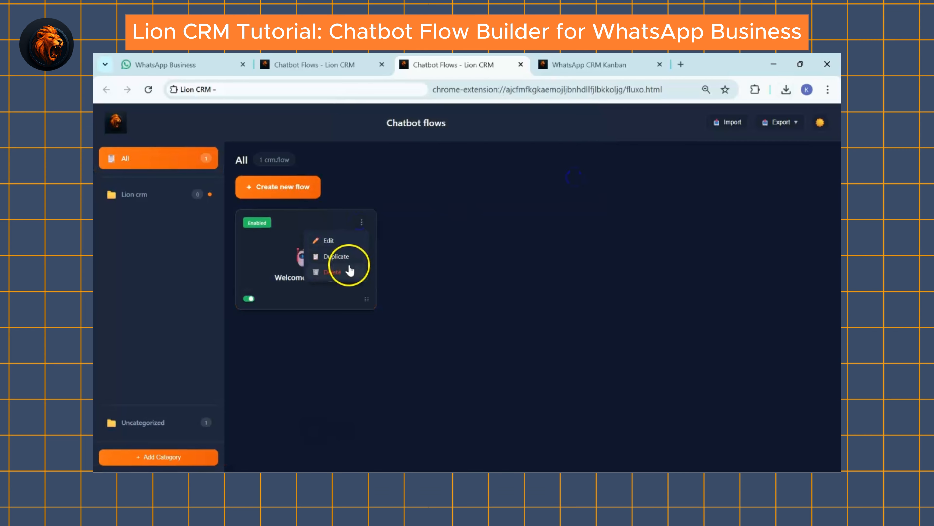
left_click(350, 271)
left_click(517, 179)
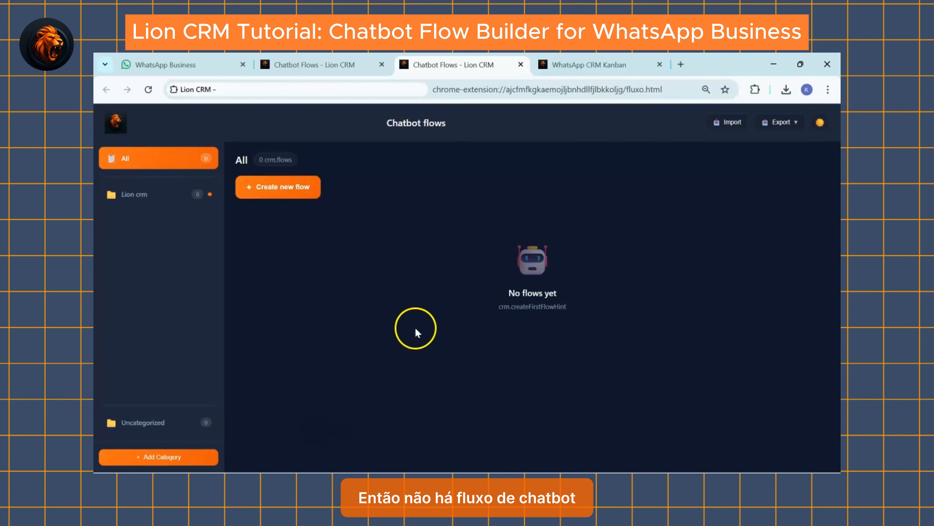
left_click(738, 125)
left_click(250, 187)
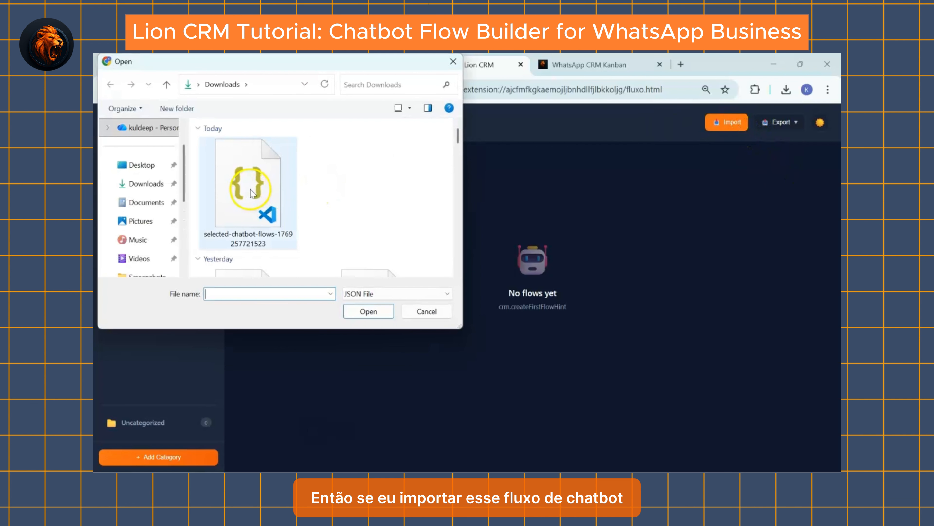
left_click(375, 312)
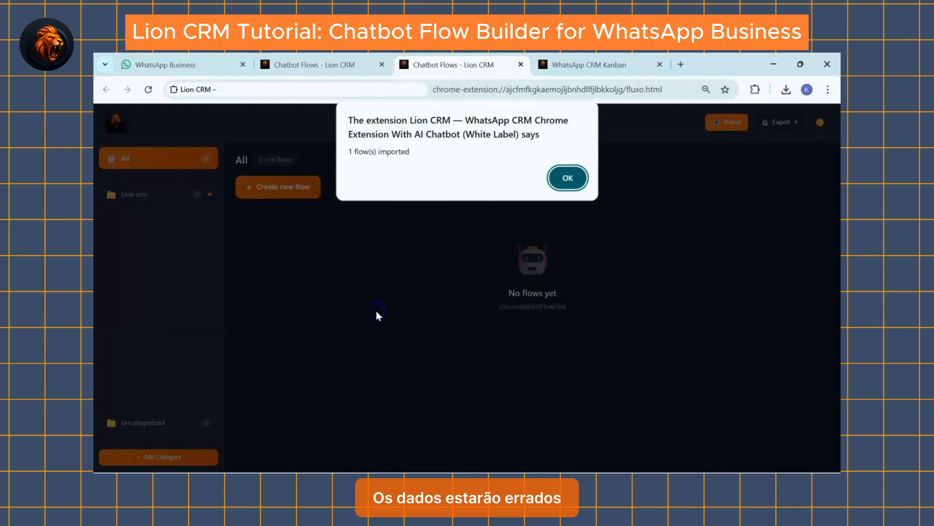
left_click(568, 178)
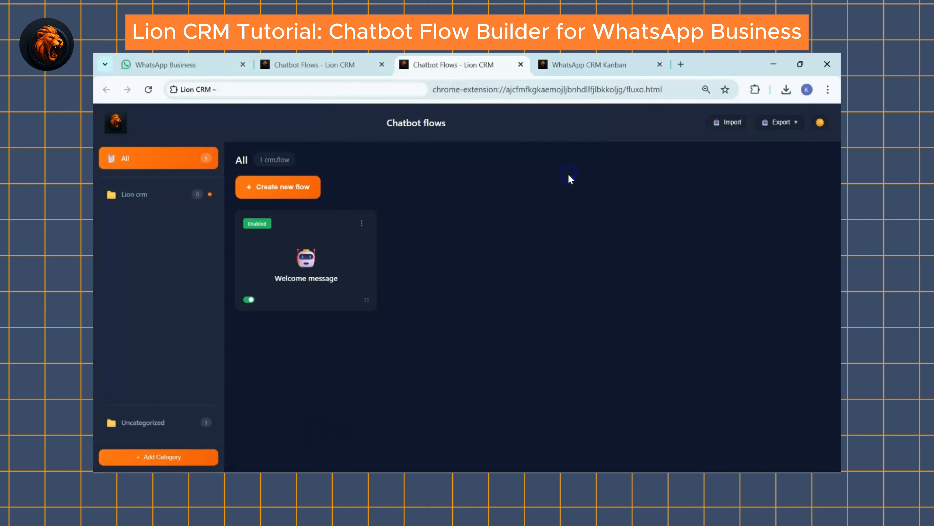
left_click(293, 247)
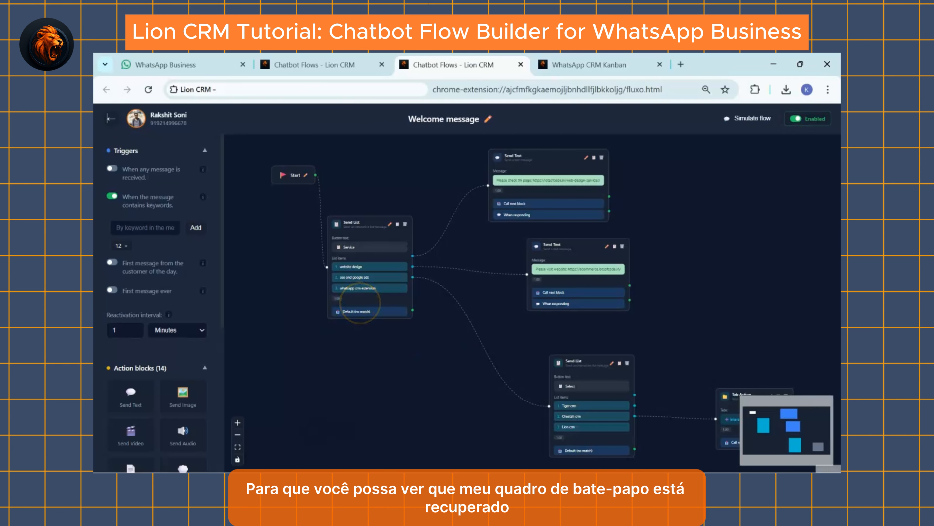
Return to the chatbot flows list and create a flow category named "welcome meaasge"
scroll(354, 309, "down", 2)
left_click(111, 119)
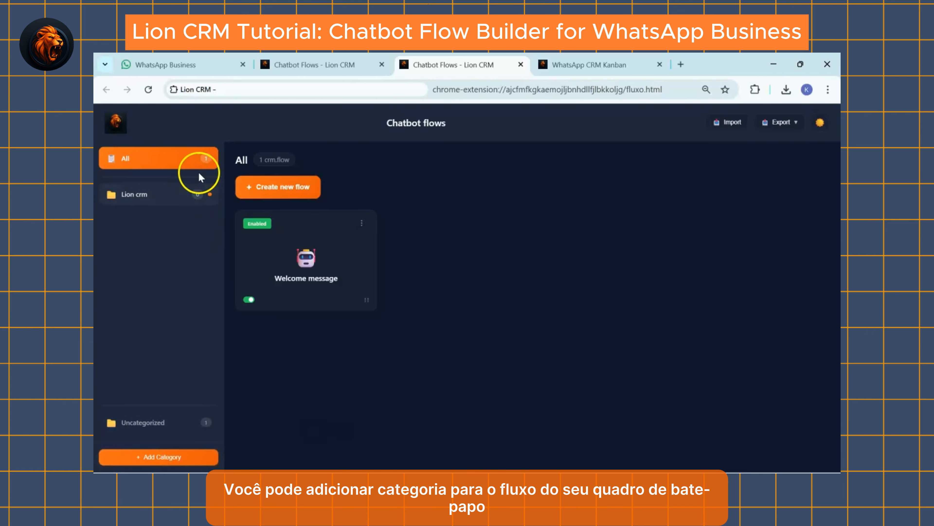
left_click(173, 455)
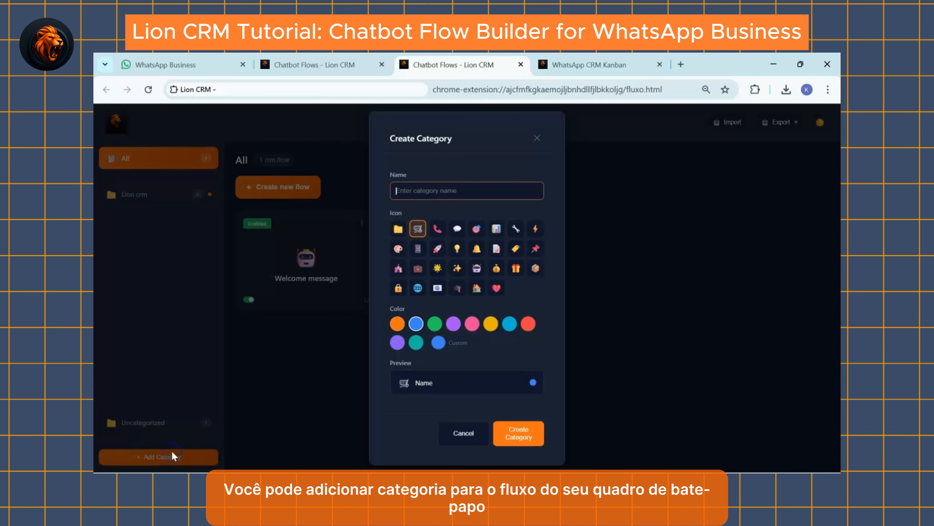
left_click(432, 194)
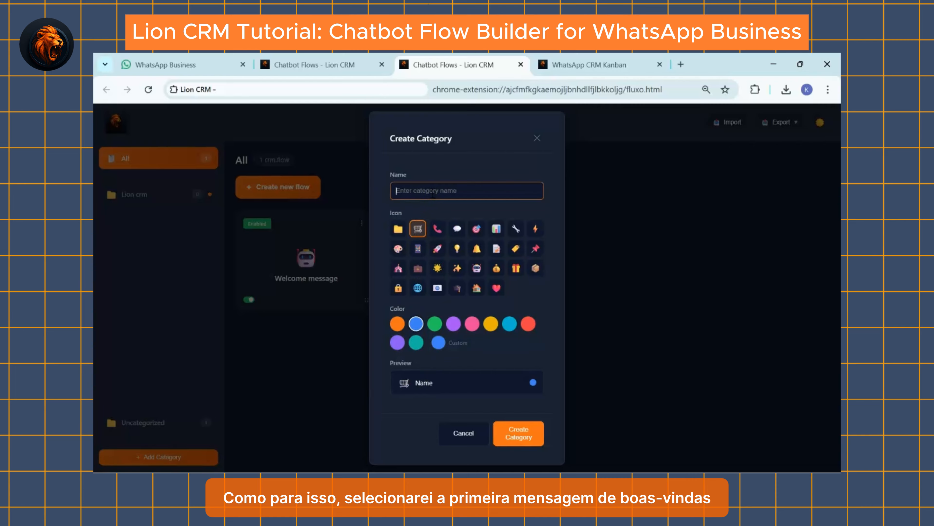
type("welcome meaasge")
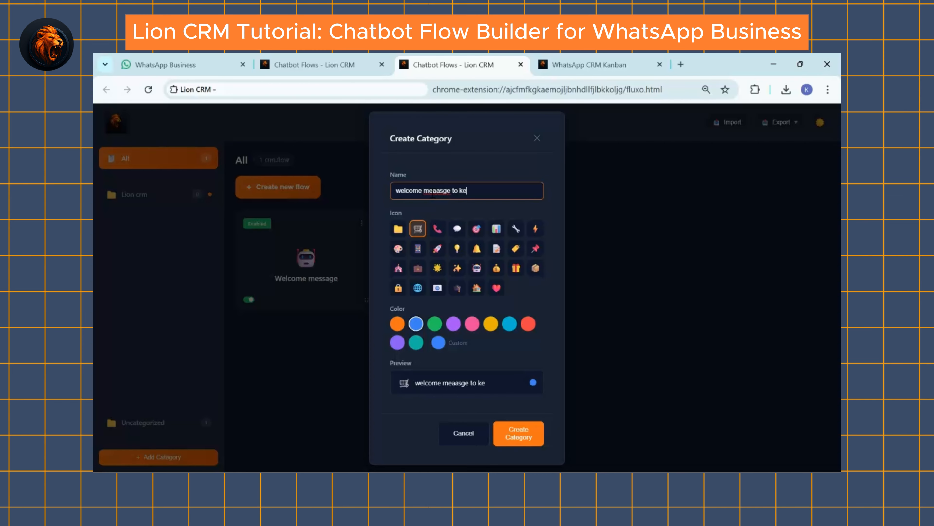
left_click(517, 433)
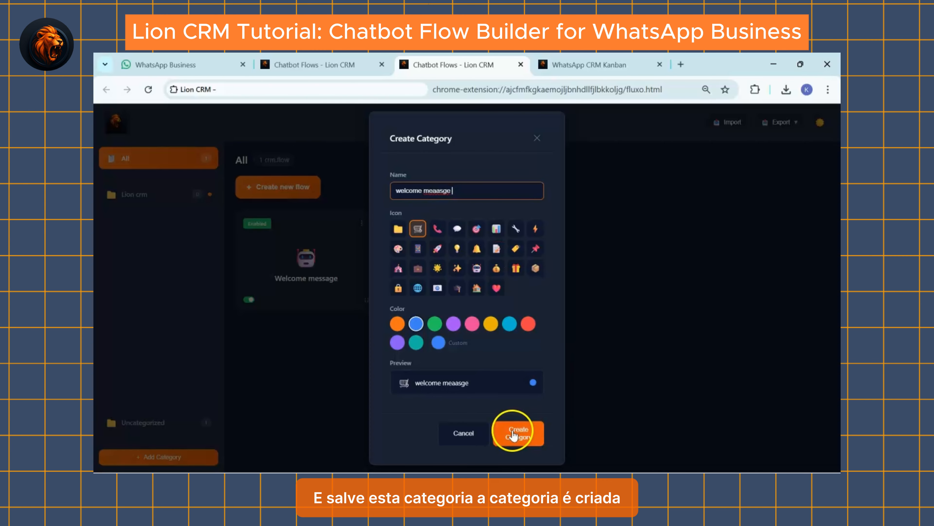
Move the Welcome message flow into the "welcome meaasge" category and check the contents of both that category and Lion crm
left_click(139, 226)
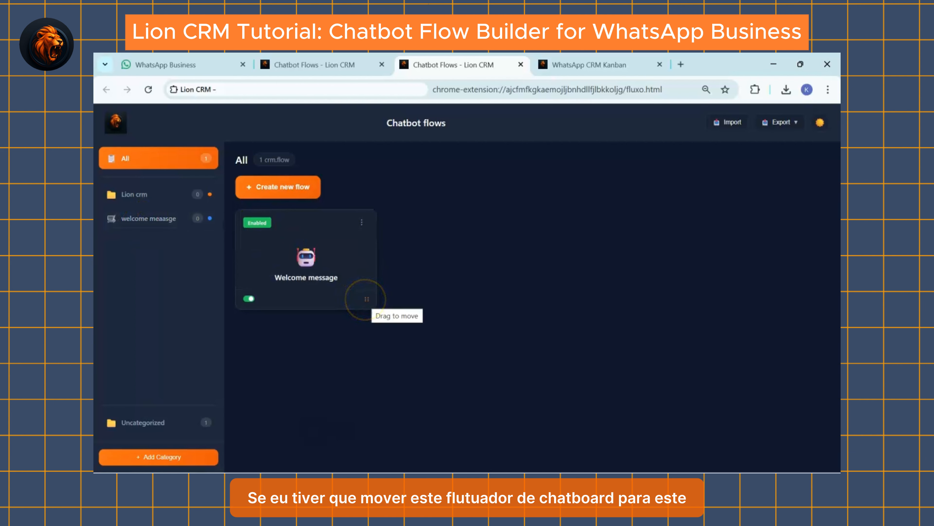
left_click_drag(367, 299, 365, 299)
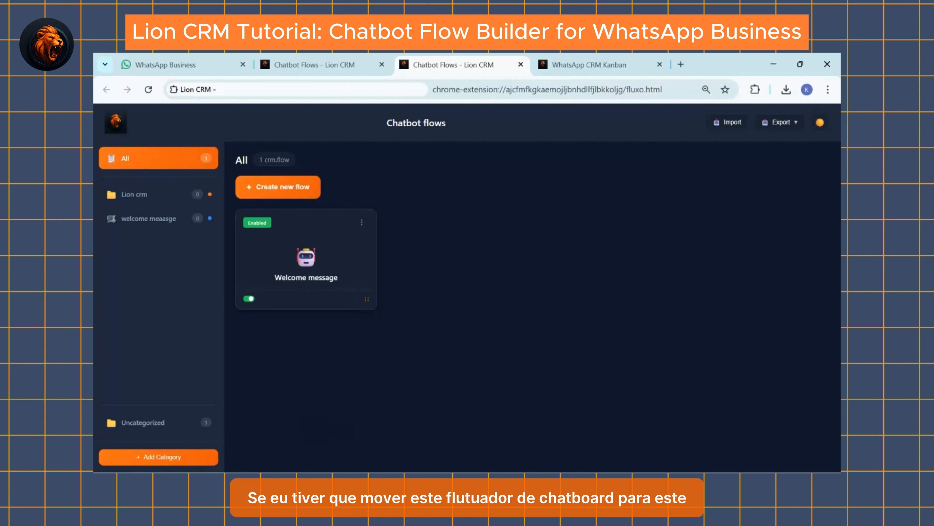
left_click_drag(367, 299, 183, 220)
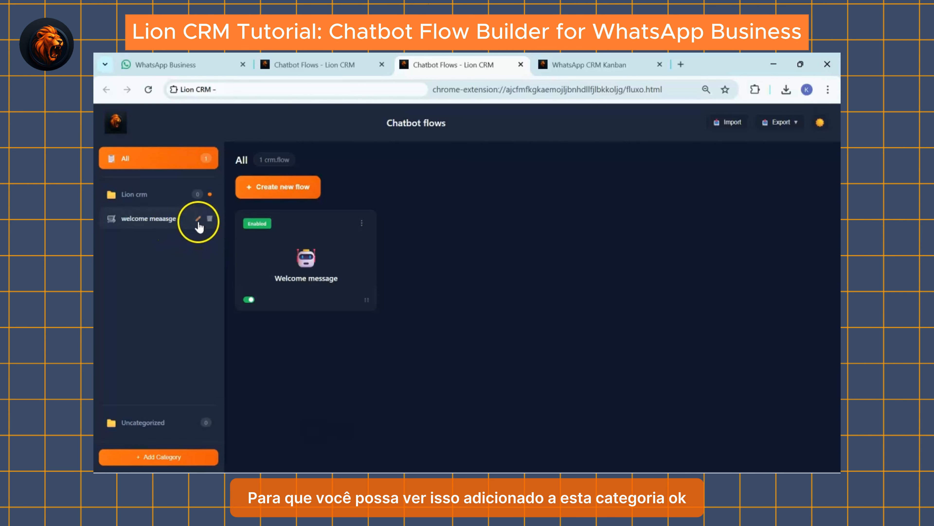
left_click(155, 221)
left_click(155, 195)
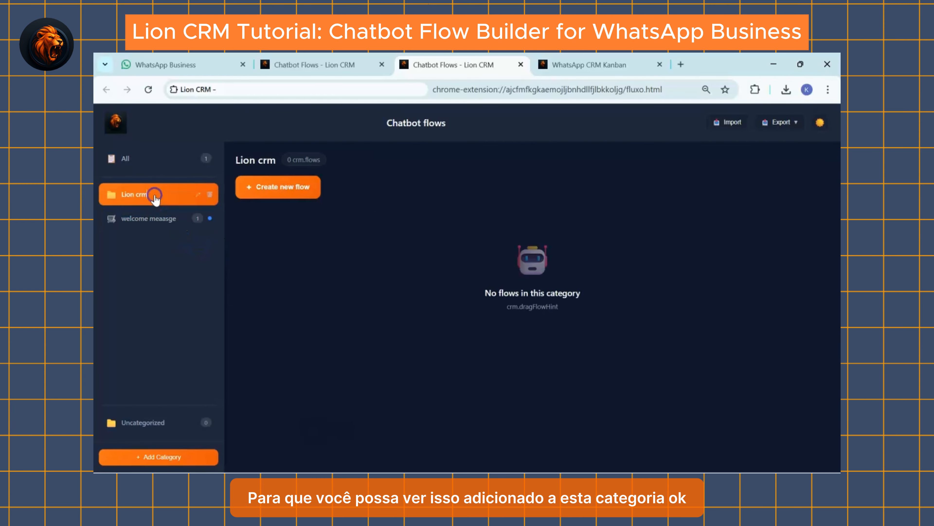
left_click(155, 221)
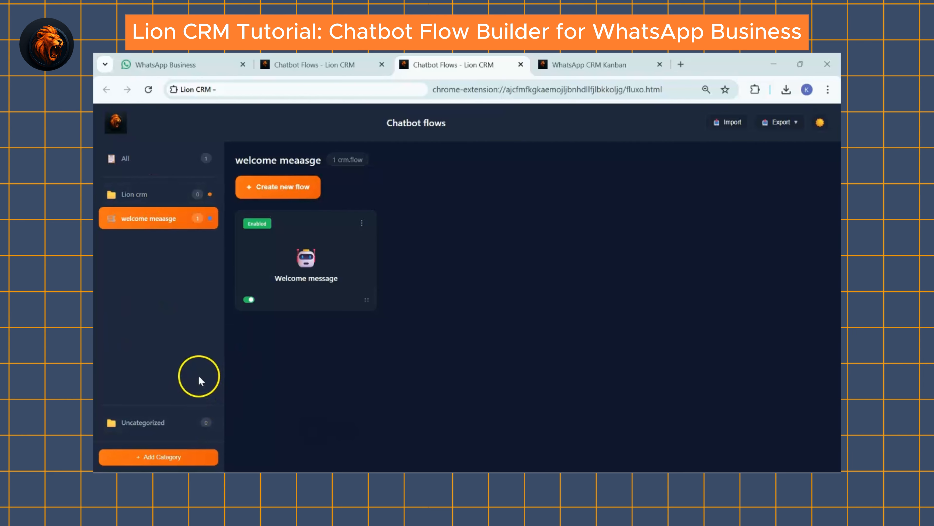
mouse_move(252, 472)
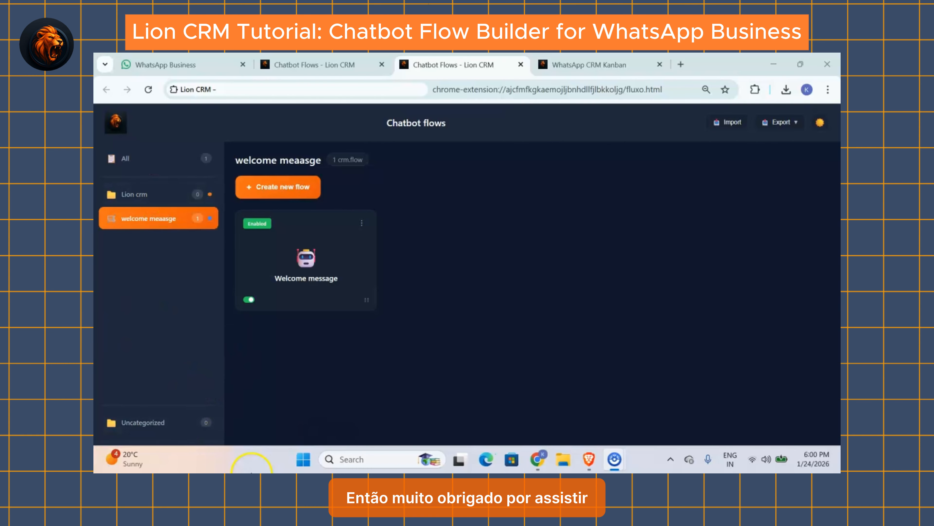